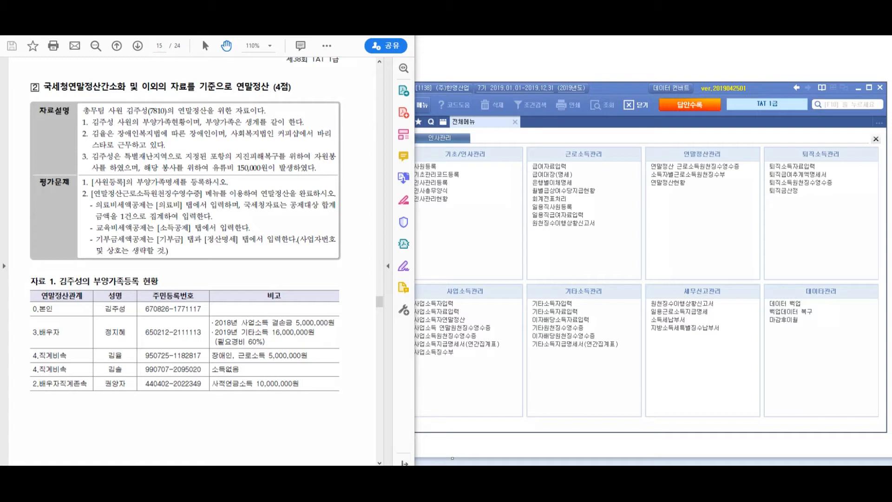
Circle the 150,000원 donation amount on the sheet and mark it with question marks
{"action": "mouse_move", "coordinate": [258, 142]}
{"action": "left_mouse_down"}
{"action": "mouse_move", "coordinate": [242, 193]}
{"action": "mouse_move", "coordinate": [260, 142]}
{"action": "mouse_move", "coordinate": [319, 171]}
{"action": "mouse_move", "coordinate": [378, 162]}
{"action": "left_mouse_up"}
{"action": "left_click", "coordinate": [319, 184]}
{"action": "left_click", "coordinate": [347, 185]}
{"action": "left_click", "coordinate": [378, 186]}
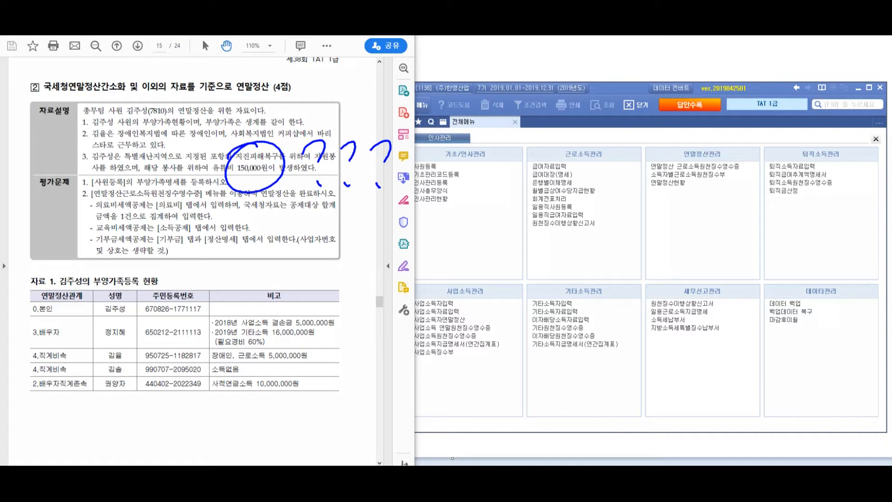
Handwrite a note below the circled amount, then cross it out with an X
{"action": "left_click_drag", "start_coordinate": [219, 227], "coordinate": [212, 263]}
{"action": "mouse_move", "coordinate": [235, 224]}
{"action": "left_mouse_down"}
{"action": "mouse_move", "coordinate": [235, 300]}
{"action": "mouse_move", "coordinate": [250, 234]}
{"action": "mouse_move", "coordinate": [266, 270]}
{"action": "left_mouse_up"}
{"action": "left_click", "coordinate": [276, 253]}
{"action": "left_click_drag", "start_coordinate": [298, 233], "coordinate": [305, 258]}
{"action": "mouse_move", "coordinate": [307, 251]}
{"action": "left_mouse_down"}
{"action": "mouse_move", "coordinate": [320, 239]}
{"action": "mouse_move", "coordinate": [326, 260]}
{"action": "left_mouse_up"}
{"action": "left_click_drag", "start_coordinate": [326, 251], "coordinate": [347, 244]}
{"action": "left_click_drag", "start_coordinate": [340, 256], "coordinate": [356, 250]}
{"action": "left_click_drag", "start_coordinate": [302, 282], "coordinate": [308, 290]}
{"action": "mouse_move", "coordinate": [296, 304]}
{"action": "left_mouse_down"}
{"action": "mouse_move", "coordinate": [335, 304]}
{"action": "mouse_move", "coordinate": [349, 285]}
{"action": "mouse_move", "coordinate": [361, 311]}
{"action": "mouse_move", "coordinate": [376, 279]}
{"action": "mouse_move", "coordinate": [396, 278]}
{"action": "mouse_move", "coordinate": [414, 316]}
{"action": "left_mouse_up"}
{"action": "left_click_drag", "start_coordinate": [412, 275], "coordinate": [441, 307]}
{"action": "left_click_drag", "start_coordinate": [495, 226], "coordinate": [483, 283]}
{"action": "left_click_drag", "start_coordinate": [523, 237], "coordinate": [504, 273]}
{"action": "left_click_drag", "start_coordinate": [499, 254], "coordinate": [531, 265]}
{"action": "left_click_drag", "start_coordinate": [539, 230], "coordinate": [532, 295]}
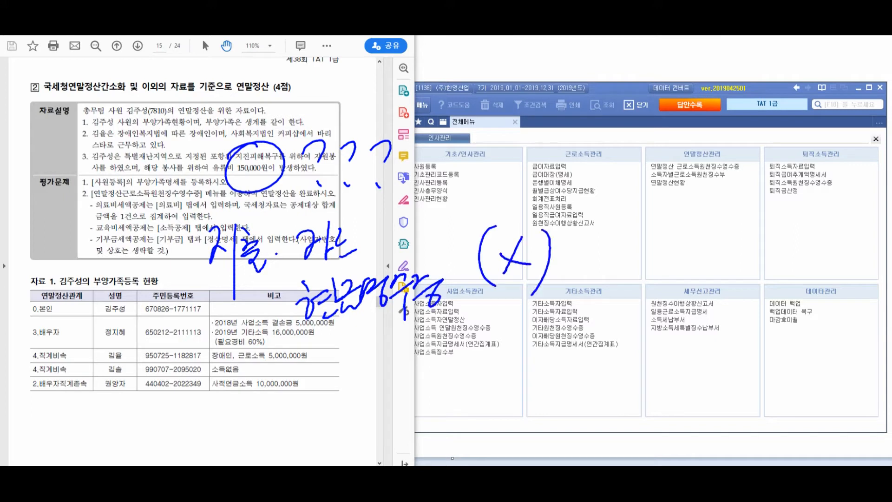
Draw an arrow down to the dependents table and begin a note beneath it
{"action": "left_click_drag", "start_coordinate": [122, 198], "coordinate": [124, 382]}
{"action": "left_click_drag", "start_coordinate": [109, 359], "coordinate": [123, 381]}
{"action": "left_click_drag", "start_coordinate": [138, 350], "coordinate": [122, 375]}
{"action": "left_click_drag", "start_coordinate": [101, 363], "coordinate": [122, 349]}
{"action": "mouse_move", "coordinate": [150, 395]}
{"action": "left_mouse_down"}
{"action": "mouse_move", "coordinate": [163, 423]}
{"action": "mouse_move", "coordinate": [180, 405]}
{"action": "left_mouse_up"}
{"action": "left_click_drag", "start_coordinate": [177, 393], "coordinate": [182, 422]}
{"action": "mouse_move", "coordinate": [193, 394]}
{"action": "left_mouse_down"}
{"action": "mouse_move", "coordinate": [191, 420]}
{"action": "mouse_move", "coordinate": [197, 406]}
{"action": "left_mouse_up"}
{"action": "left_click_drag", "start_coordinate": [209, 396], "coordinate": [217, 426]}
{"action": "left_click_drag", "start_coordinate": [205, 415], "coordinate": [221, 427]}
{"action": "left_click_drag", "start_coordinate": [221, 394], "coordinate": [229, 396]}
{"action": "left_click_drag", "start_coordinate": [224, 403], "coordinate": [237, 421]}
{"action": "mouse_move", "coordinate": [238, 405]}
{"action": "left_mouse_down"}
{"action": "mouse_move", "coordinate": [249, 409]}
{"action": "mouse_move", "coordinate": [253, 439]}
{"action": "left_mouse_up"}
Complete the note under the table as 기부 영수증 and underline it
{"action": "mouse_move", "coordinate": [247, 409]}
{"action": "left_mouse_down"}
{"action": "mouse_move", "coordinate": [278, 408]}
{"action": "mouse_move", "coordinate": [286, 387]}
{"action": "left_mouse_up"}
{"action": "left_click_drag", "start_coordinate": [292, 414], "coordinate": [313, 425]}
{"action": "left_click_drag", "start_coordinate": [319, 386], "coordinate": [321, 439]}
{"action": "left_click_drag", "start_coordinate": [329, 391], "coordinate": [344, 402]}
{"action": "left_click_drag", "start_coordinate": [328, 419], "coordinate": [352, 439]}
{"action": "left_click_drag", "start_coordinate": [350, 389], "coordinate": [360, 396]}
{"action": "mouse_move", "coordinate": [353, 405]}
{"action": "left_mouse_down"}
{"action": "mouse_move", "coordinate": [382, 405]}
{"action": "mouse_move", "coordinate": [403, 382]}
{"action": "mouse_move", "coordinate": [421, 389]}
{"action": "left_mouse_up"}
{"action": "left_click_drag", "start_coordinate": [425, 373], "coordinate": [426, 408]}
{"action": "mouse_move", "coordinate": [435, 377]}
{"action": "left_mouse_down"}
{"action": "mouse_move", "coordinate": [431, 393]}
{"action": "mouse_move", "coordinate": [445, 391]}
{"action": "left_mouse_up"}
{"action": "left_click_drag", "start_coordinate": [433, 400], "coordinate": [451, 389]}
{"action": "left_click_drag", "start_coordinate": [451, 392], "coordinate": [453, 423]}
{"action": "mouse_move", "coordinate": [452, 377]}
{"action": "left_mouse_down"}
{"action": "mouse_move", "coordinate": [476, 392]}
{"action": "mouse_move", "coordinate": [484, 385]}
{"action": "left_mouse_up"}
{"action": "left_click_drag", "start_coordinate": [478, 407], "coordinate": [475, 417]}
{"action": "left_click_drag", "start_coordinate": [341, 450], "coordinate": [532, 431]}
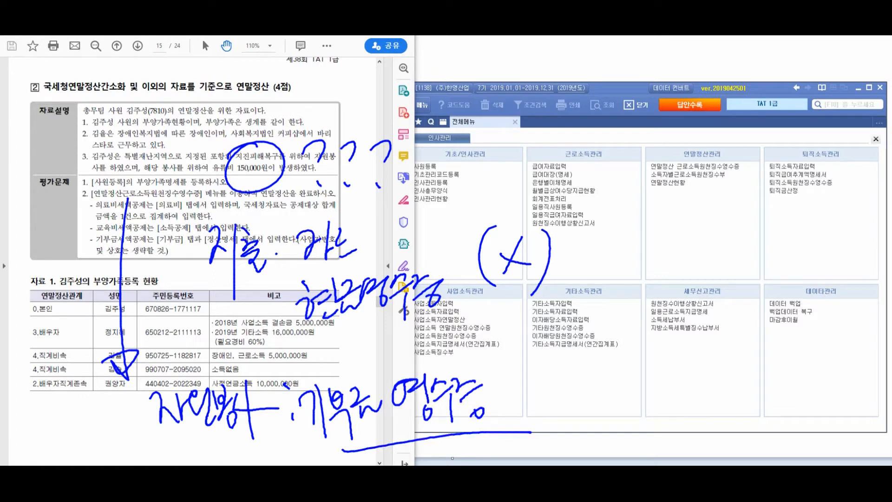
Annotate 소득: 근로소득 at a new arrow, circle item 1 toward 자료 1, then clear the pen marks
{"action": "left_click_drag", "start_coordinate": [326, 126], "coordinate": [549, 162]}
{"action": "mouse_move", "coordinate": [576, 114]}
{"action": "left_mouse_down"}
{"action": "mouse_move", "coordinate": [596, 125]}
{"action": "mouse_move", "coordinate": [596, 157]}
{"action": "left_mouse_up"}
{"action": "left_click_drag", "start_coordinate": [580, 141], "coordinate": [613, 132]}
{"action": "mouse_move", "coordinate": [614, 116]}
{"action": "left_mouse_down"}
{"action": "mouse_move", "coordinate": [614, 161]}
{"action": "mouse_move", "coordinate": [640, 128]}
{"action": "mouse_move", "coordinate": [645, 172]}
{"action": "left_mouse_up"}
{"action": "mouse_move", "coordinate": [647, 141]}
{"action": "left_mouse_down"}
{"action": "mouse_move", "coordinate": [665, 126]}
{"action": "mouse_move", "coordinate": [689, 147]}
{"action": "mouse_move", "coordinate": [720, 119]}
{"action": "left_mouse_up"}
{"action": "mouse_move", "coordinate": [704, 147]}
{"action": "left_mouse_down"}
{"action": "mouse_move", "coordinate": [751, 135]}
{"action": "mouse_move", "coordinate": [737, 141]}
{"action": "left_mouse_up"}
{"action": "left_click_drag", "start_coordinate": [739, 138], "coordinate": [753, 192]}
{"action": "left_click", "coordinate": [624, 197]}
{"action": "mouse_move", "coordinate": [644, 188]}
{"action": "left_mouse_down"}
{"action": "mouse_move", "coordinate": [656, 209]}
{"action": "mouse_move", "coordinate": [680, 202]}
{"action": "left_mouse_up"}
{"action": "left_click_drag", "start_coordinate": [661, 208], "coordinate": [696, 213]}
{"action": "mouse_move", "coordinate": [699, 184]}
{"action": "left_mouse_down"}
{"action": "mouse_move", "coordinate": [702, 210]}
{"action": "mouse_move", "coordinate": [717, 213]}
{"action": "left_mouse_up"}
{"action": "left_click_drag", "start_coordinate": [728, 186], "coordinate": [739, 202]}
{"action": "left_click_drag", "start_coordinate": [720, 215], "coordinate": [728, 269]}
{"action": "mouse_move", "coordinate": [646, 237]}
{"action": "left_mouse_down"}
{"action": "mouse_move", "coordinate": [668, 240]}
{"action": "mouse_move", "coordinate": [664, 169]}
{"action": "mouse_move", "coordinate": [710, 239]}
{"action": "left_mouse_up"}
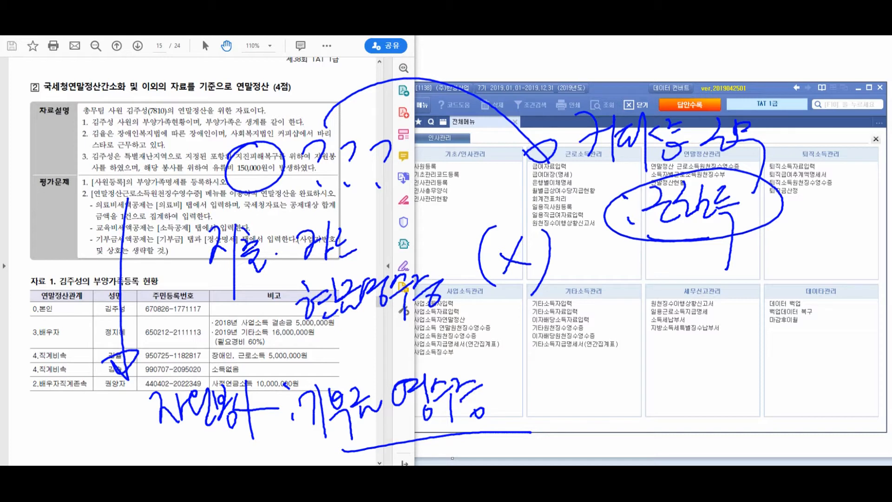
{"action": "mouse_move", "coordinate": [88, 113]}
{"action": "left_mouse_down"}
{"action": "mouse_move", "coordinate": [58, 156]}
{"action": "mouse_move", "coordinate": [65, 290]}
{"action": "mouse_move", "coordinate": [54, 298]}
{"action": "left_mouse_up"}
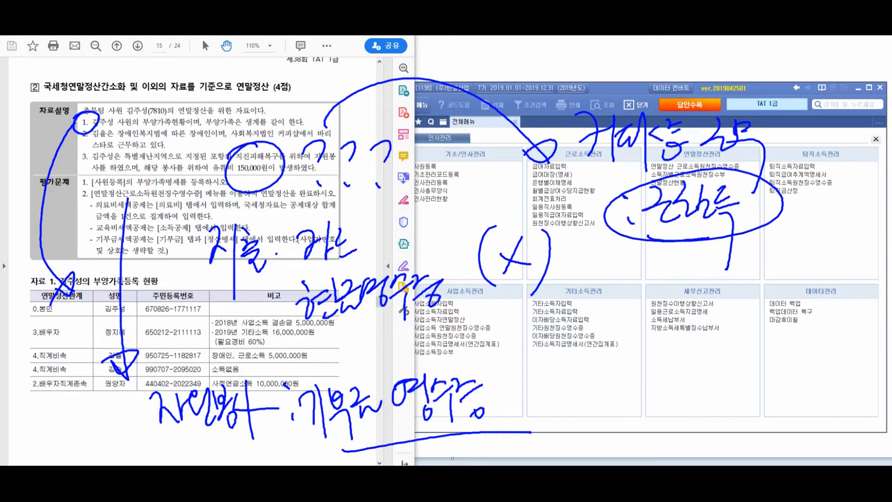
{"action": "key", "text": "Escape"}
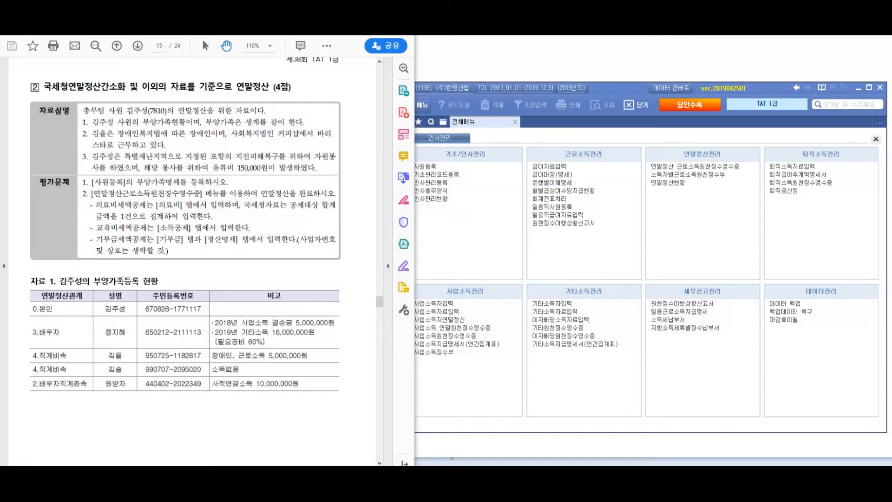
Open 사원등록 from 전체메뉴 and load the second listed employee's record
{"action": "left_click", "coordinate": [449, 214]}
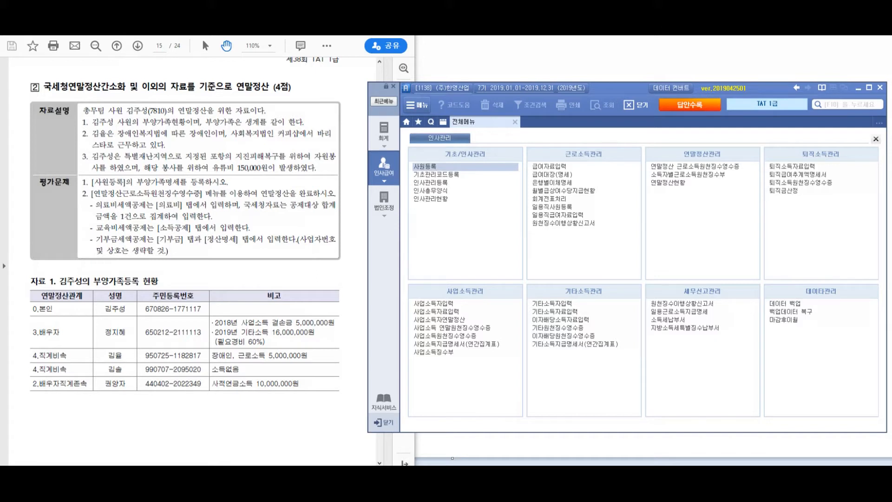
{"action": "left_click", "coordinate": [425, 166]}
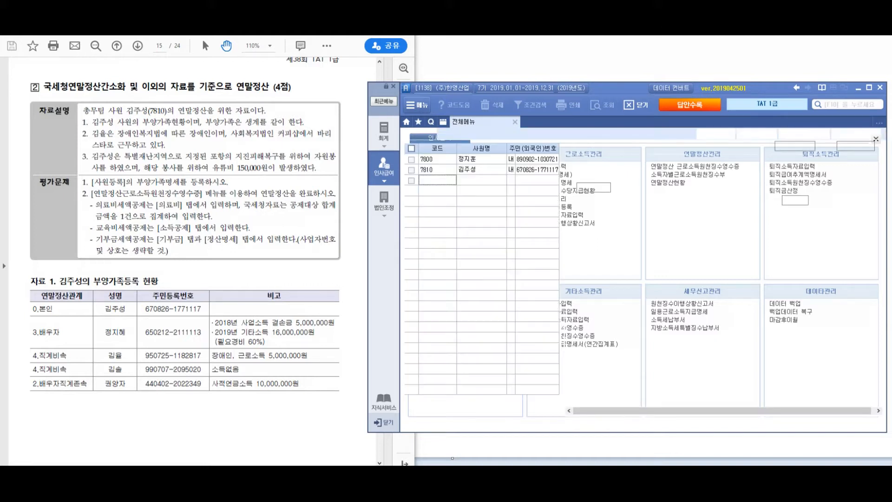
{"action": "left_click", "coordinate": [437, 170]}
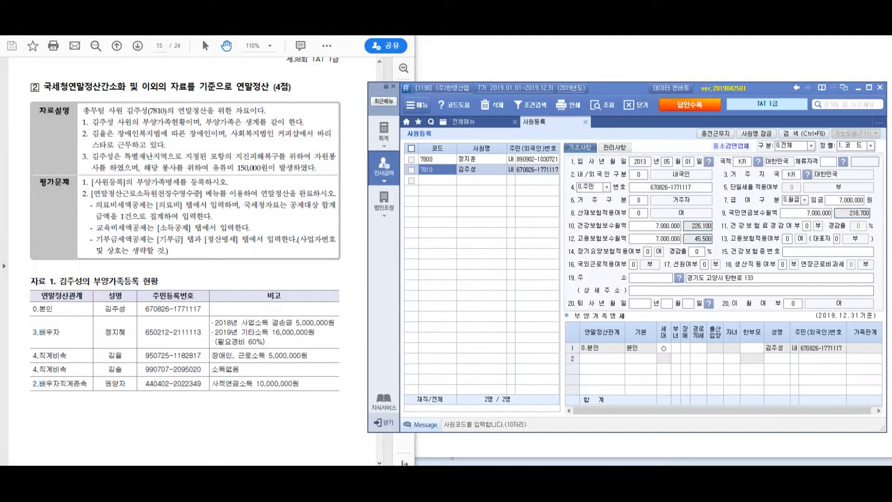
{"action": "left_click", "coordinate": [602, 358]}
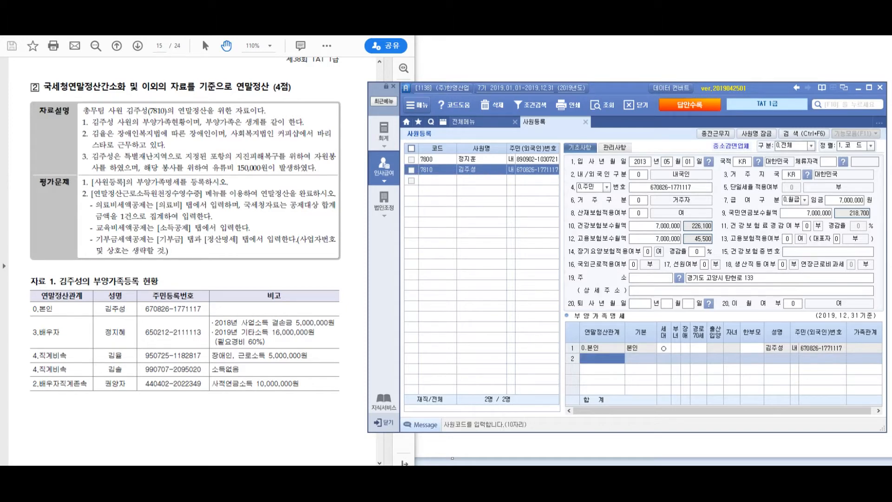
{"action": "left_click", "coordinate": [464, 122]}
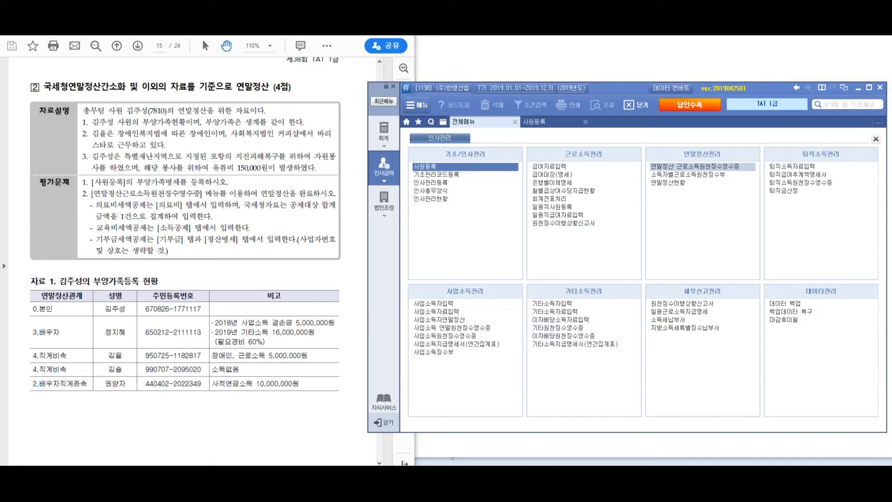
{"action": "left_click", "coordinate": [539, 121]}
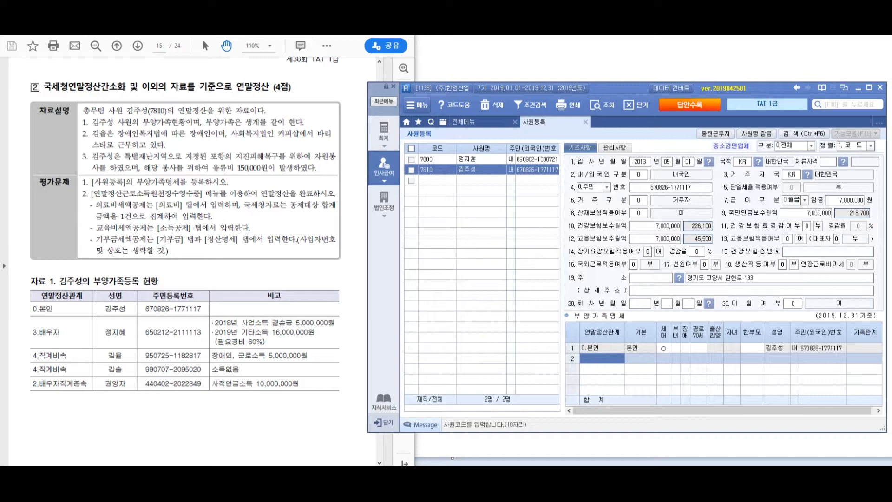
Bring the exam PDF forward, scroll to 자료 1 and mark the dependents table with an arrow
{"action": "key", "text": "alt+Tab"}
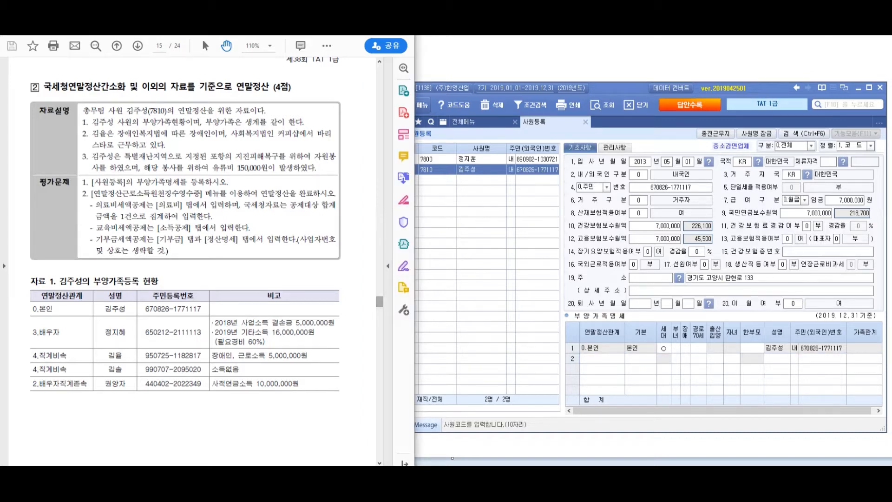
{"action": "scroll", "coordinate": [195, 260], "scroll_direction": "down", "scroll_amount": 3}
{"action": "scroll", "coordinate": [207, 187], "scroll_direction": "down", "scroll_amount": 3}
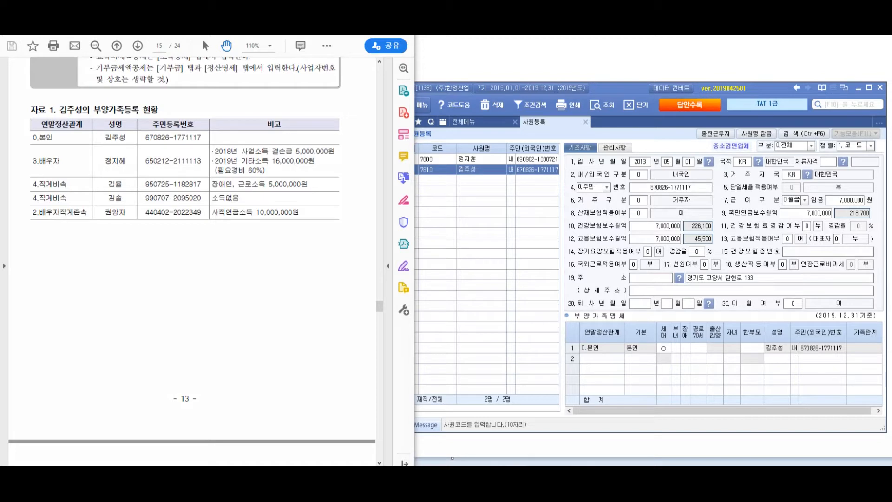
{"action": "left_click_drag", "start_coordinate": [221, 131], "coordinate": [203, 190]}
{"action": "left_click_drag", "start_coordinate": [262, 186], "coordinate": [279, 259]}
Annotate 기타소득 16,000,000 with the 60% expense formula 16,000,000 × (1-0.6)
{"action": "mouse_move", "coordinate": [319, 228]}
{"action": "left_mouse_down"}
{"action": "mouse_move", "coordinate": [344, 269]}
{"action": "mouse_move", "coordinate": [392, 216]}
{"action": "mouse_move", "coordinate": [407, 258]}
{"action": "mouse_move", "coordinate": [435, 218]}
{"action": "mouse_move", "coordinate": [440, 279]}
{"action": "left_mouse_up"}
{"action": "mouse_move", "coordinate": [476, 219]}
{"action": "left_mouse_down"}
{"action": "mouse_move", "coordinate": [505, 253]}
{"action": "mouse_move", "coordinate": [598, 223]}
{"action": "mouse_move", "coordinate": [635, 232]}
{"action": "left_mouse_up"}
{"action": "mouse_move", "coordinate": [380, 307]}
{"action": "left_mouse_down"}
{"action": "mouse_move", "coordinate": [420, 326]}
{"action": "mouse_move", "coordinate": [438, 302]}
{"action": "mouse_move", "coordinate": [460, 302]}
{"action": "mouse_move", "coordinate": [490, 341]}
{"action": "mouse_move", "coordinate": [528, 306]}
{"action": "mouse_move", "coordinate": [568, 312]}
{"action": "mouse_move", "coordinate": [597, 293]}
{"action": "mouse_move", "coordinate": [620, 293]}
{"action": "mouse_move", "coordinate": [629, 309]}
{"action": "left_mouse_up"}
{"action": "left_click_drag", "start_coordinate": [648, 211], "coordinate": [651, 329]}
{"action": "left_click_drag", "start_coordinate": [681, 235], "coordinate": [706, 235]}
{"action": "left_click_drag", "start_coordinate": [725, 219], "coordinate": [696, 305]}
{"action": "mouse_move", "coordinate": [713, 253]}
{"action": "left_mouse_down"}
{"action": "mouse_move", "coordinate": [732, 294]}
{"action": "mouse_move", "coordinate": [836, 272]}
{"action": "left_mouse_up"}
{"action": "mouse_move", "coordinate": [695, 310]}
{"action": "left_mouse_down"}
{"action": "mouse_move", "coordinate": [718, 346]}
{"action": "mouse_move", "coordinate": [704, 350]}
{"action": "left_mouse_up"}
{"action": "mouse_move", "coordinate": [735, 307]}
{"action": "left_mouse_down"}
{"action": "mouse_move", "coordinate": [733, 343]}
{"action": "mouse_move", "coordinate": [753, 344]}
{"action": "left_mouse_up"}
{"action": "left_click_drag", "start_coordinate": [787, 312], "coordinate": [843, 332]}
{"action": "left_click", "coordinate": [799, 329]}
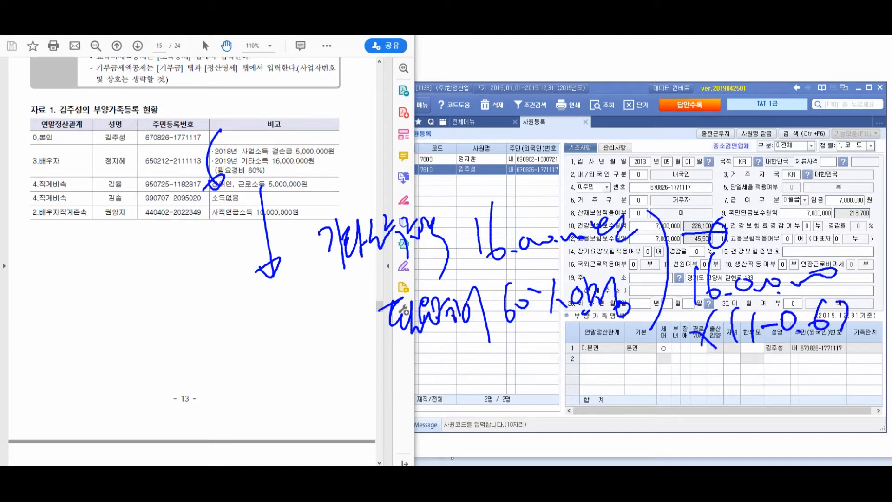
Write and circle the resulting income amount, label it, then clear all pen annotations
{"action": "left_click_drag", "start_coordinate": [640, 386], "coordinate": [658, 383]}
{"action": "left_click_drag", "start_coordinate": [647, 396], "coordinate": [668, 394]}
{"action": "mouse_move", "coordinate": [687, 359]}
{"action": "left_mouse_down"}
{"action": "mouse_move", "coordinate": [696, 399]}
{"action": "mouse_move", "coordinate": [733, 390]}
{"action": "mouse_move", "coordinate": [725, 405]}
{"action": "left_mouse_up"}
{"action": "left_click", "coordinate": [707, 395]}
{"action": "mouse_move", "coordinate": [734, 386]}
{"action": "left_mouse_down"}
{"action": "mouse_move", "coordinate": [755, 395]}
{"action": "mouse_move", "coordinate": [808, 369]}
{"action": "mouse_move", "coordinate": [834, 404]}
{"action": "left_mouse_up"}
{"action": "mouse_move", "coordinate": [800, 362]}
{"action": "left_mouse_down"}
{"action": "mouse_move", "coordinate": [832, 377]}
{"action": "mouse_move", "coordinate": [800, 431]}
{"action": "left_mouse_up"}
{"action": "left_click_drag", "start_coordinate": [466, 400], "coordinate": [481, 424]}
{"action": "left_click_drag", "start_coordinate": [493, 370], "coordinate": [510, 446]}
{"action": "mouse_move", "coordinate": [506, 393]}
{"action": "left_mouse_down"}
{"action": "mouse_move", "coordinate": [515, 385]}
{"action": "mouse_move", "coordinate": [525, 395]}
{"action": "left_mouse_up"}
{"action": "mouse_move", "coordinate": [525, 377]}
{"action": "left_mouse_down"}
{"action": "mouse_move", "coordinate": [532, 421]}
{"action": "mouse_move", "coordinate": [540, 399]}
{"action": "left_mouse_up"}
{"action": "mouse_move", "coordinate": [536, 380]}
{"action": "left_mouse_down"}
{"action": "mouse_move", "coordinate": [543, 418]}
{"action": "mouse_move", "coordinate": [555, 392]}
{"action": "left_mouse_up"}
{"action": "left_click_drag", "start_coordinate": [547, 397], "coordinate": [565, 430]}
{"action": "left_click_drag", "start_coordinate": [562, 385], "coordinate": [583, 404]}
{"action": "mouse_move", "coordinate": [581, 392]}
{"action": "left_mouse_down"}
{"action": "mouse_move", "coordinate": [587, 403]}
{"action": "mouse_move", "coordinate": [598, 378]}
{"action": "left_mouse_up"}
{"action": "left_click_drag", "start_coordinate": [597, 380], "coordinate": [617, 395]}
{"action": "left_click_drag", "start_coordinate": [610, 400], "coordinate": [607, 444]}
{"action": "left_click_drag", "start_coordinate": [706, 357], "coordinate": [682, 408]}
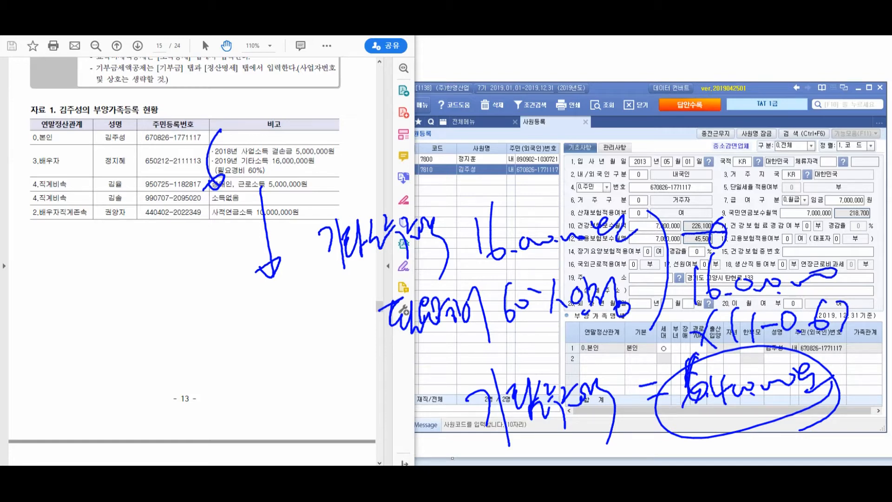
{"action": "key", "text": "Escape"}
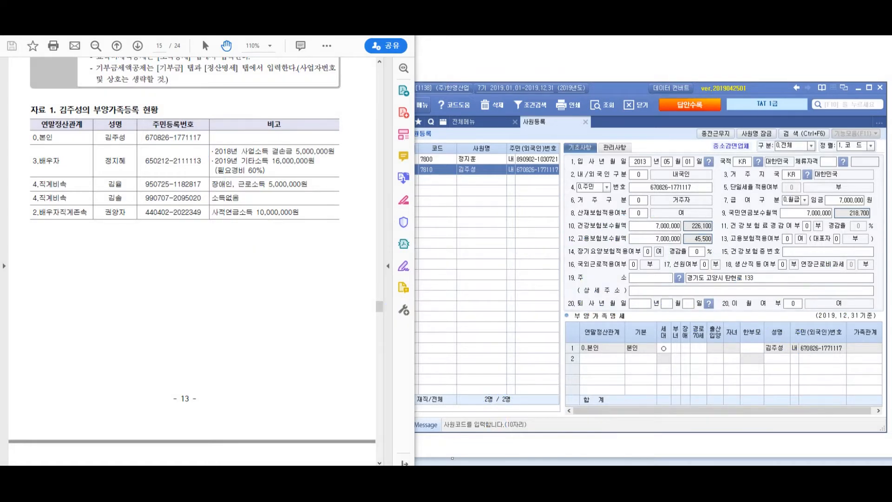
{"action": "key", "text": "XF86Calculator"}
{"action": "type", "text": "160"}
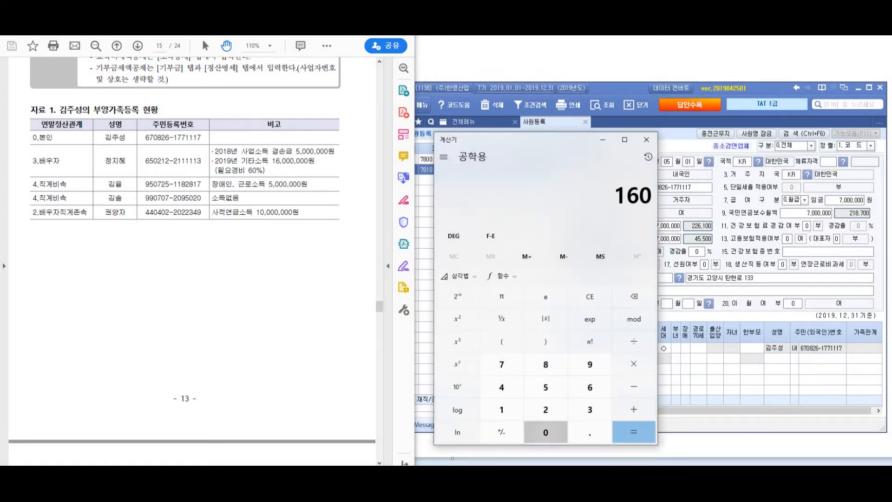
{"action": "type", "text": "0000*"}
{"action": "key", "text": "Return"}
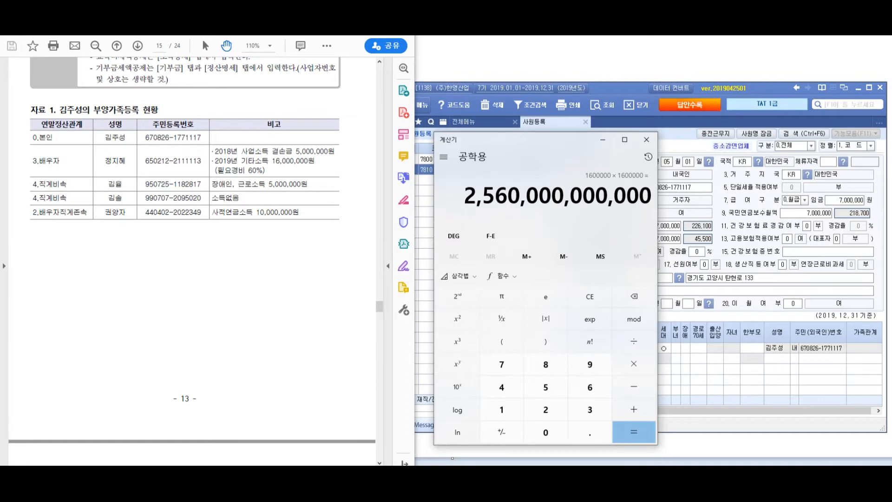
{"action": "key", "text": "Escape"}
{"action": "type", "text": "16000"}
{"action": "type", "text": "000*"}
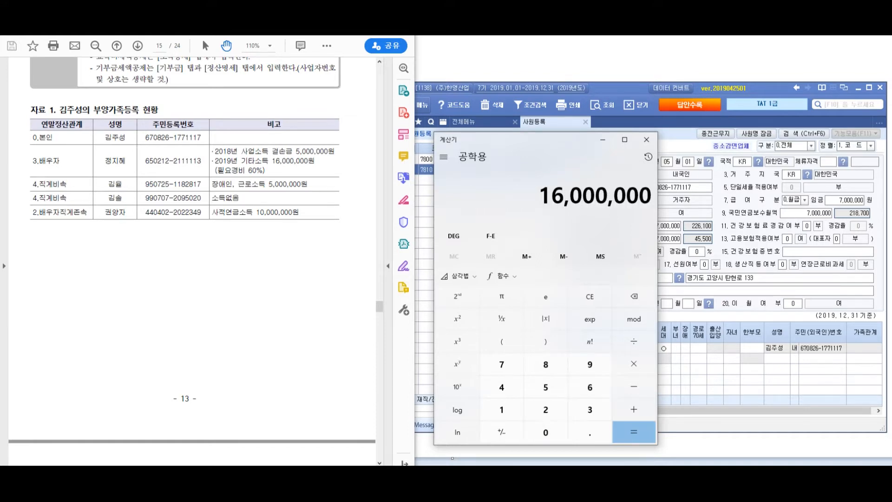
{"action": "type", "text": "0.4"}
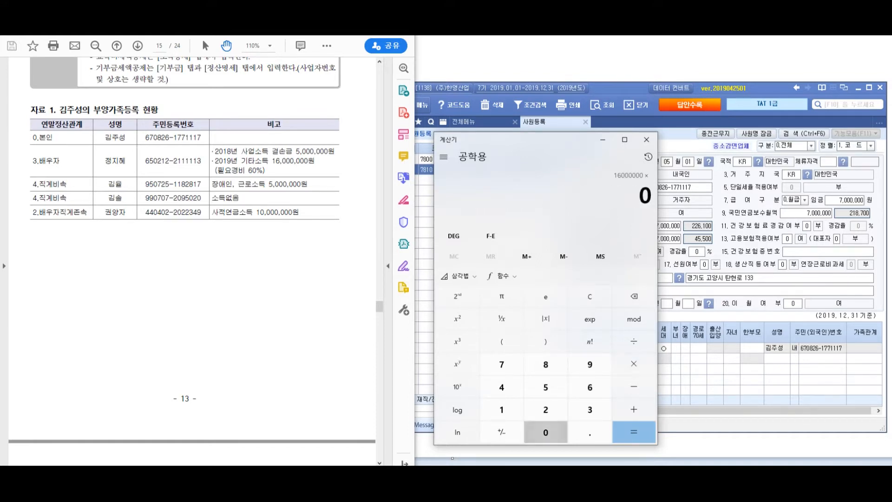
{"action": "key", "text": "Return"}
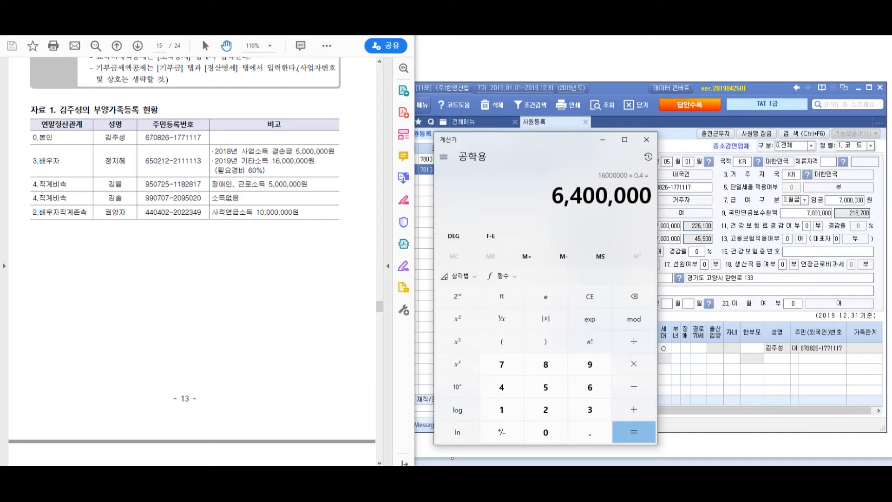
{"action": "left_click", "coordinate": [646, 139]}
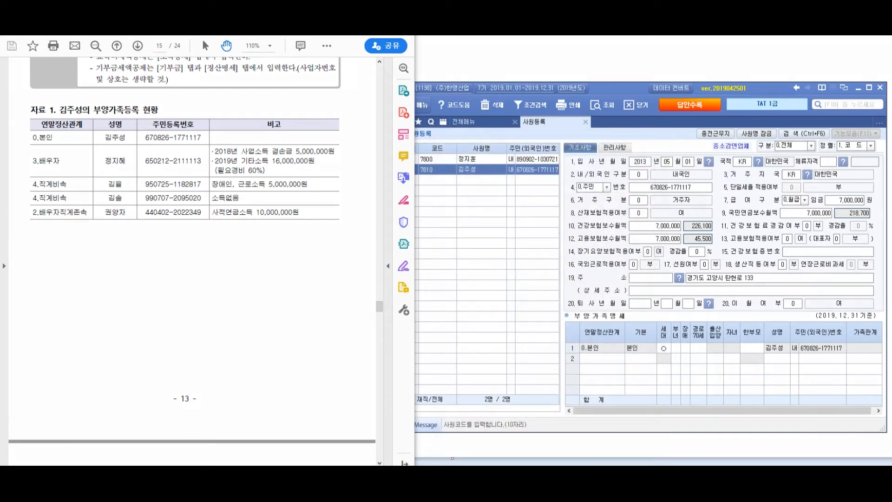
{"action": "mouse_move", "coordinate": [340, 137]}
{"action": "left_mouse_down"}
{"action": "mouse_move", "coordinate": [349, 142]}
{"action": "mouse_move", "coordinate": [352, 200]}
{"action": "left_mouse_up"}
{"action": "left_click_drag", "start_coordinate": [365, 171], "coordinate": [406, 144]}
{"action": "left_click_drag", "start_coordinate": [441, 165], "coordinate": [450, 193]}
{"action": "left_click_drag", "start_coordinate": [459, 145], "coordinate": [466, 196]}
{"action": "mouse_move", "coordinate": [465, 180]}
{"action": "left_mouse_down"}
{"action": "mouse_move", "coordinate": [475, 156]}
{"action": "mouse_move", "coordinate": [488, 193]}
{"action": "left_mouse_up"}
{"action": "mouse_move", "coordinate": [493, 148]}
{"action": "left_mouse_down"}
{"action": "mouse_move", "coordinate": [507, 186]}
{"action": "mouse_move", "coordinate": [521, 189]}
{"action": "mouse_move", "coordinate": [532, 186]}
{"action": "mouse_move", "coordinate": [544, 156]}
{"action": "mouse_move", "coordinate": [557, 214]}
{"action": "left_mouse_up"}
{"action": "mouse_move", "coordinate": [598, 145]}
{"action": "left_mouse_down"}
{"action": "mouse_move", "coordinate": [614, 182]}
{"action": "mouse_move", "coordinate": [682, 168]}
{"action": "mouse_move", "coordinate": [699, 153]}
{"action": "mouse_move", "coordinate": [737, 180]}
{"action": "left_mouse_up"}
{"action": "left_click_drag", "start_coordinate": [481, 220], "coordinate": [484, 263]}
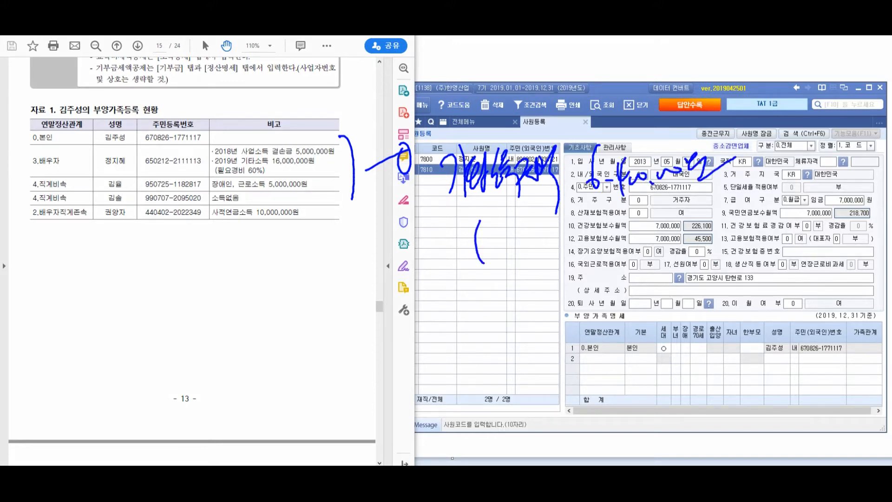
{"action": "mouse_move", "coordinate": [502, 232]}
{"action": "left_mouse_down"}
{"action": "mouse_move", "coordinate": [513, 253]}
{"action": "mouse_move", "coordinate": [577, 229]}
{"action": "mouse_move", "coordinate": [589, 258]}
{"action": "mouse_move", "coordinate": [628, 222]}
{"action": "mouse_move", "coordinate": [641, 221]}
{"action": "mouse_move", "coordinate": [670, 251]}
{"action": "left_mouse_up"}
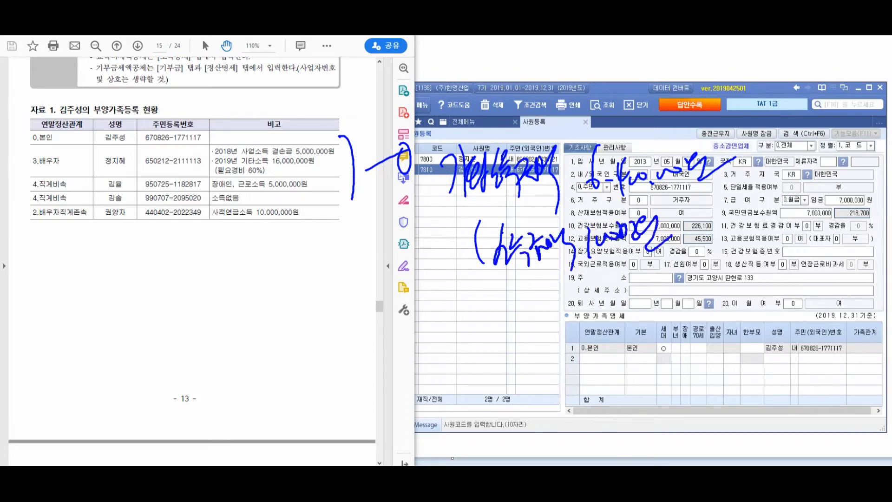
{"action": "mouse_move", "coordinate": [670, 218]}
{"action": "left_mouse_down"}
{"action": "mouse_move", "coordinate": [674, 237]}
{"action": "mouse_move", "coordinate": [697, 246]}
{"action": "mouse_move", "coordinate": [770, 225]}
{"action": "mouse_move", "coordinate": [793, 267]}
{"action": "mouse_move", "coordinate": [811, 223]}
{"action": "left_mouse_up"}
{"action": "left_click_drag", "start_coordinate": [759, 215], "coordinate": [756, 225]}
{"action": "left_click_drag", "start_coordinate": [762, 222], "coordinate": [761, 231]}
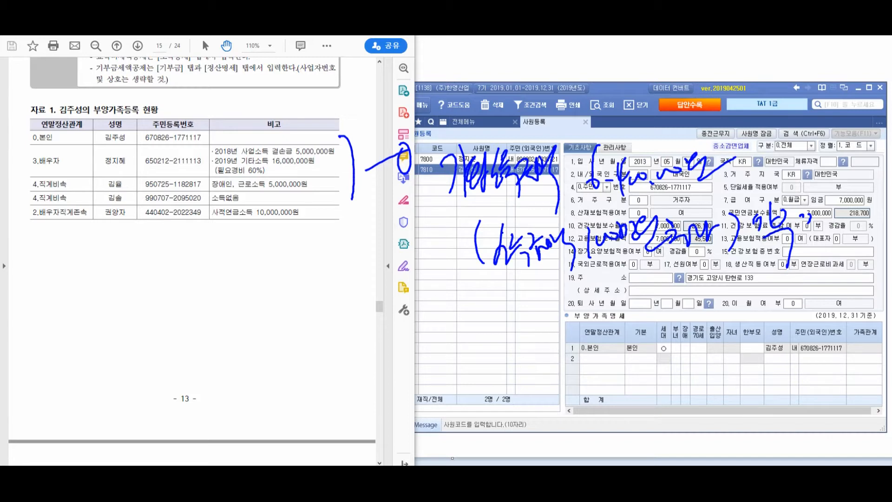
{"action": "mouse_move", "coordinate": [467, 307]}
{"action": "left_mouse_down"}
{"action": "mouse_move", "coordinate": [505, 329]}
{"action": "mouse_move", "coordinate": [517, 320]}
{"action": "mouse_move", "coordinate": [550, 329]}
{"action": "left_mouse_up"}
{"action": "mouse_move", "coordinate": [607, 286]}
{"action": "left_mouse_down"}
{"action": "mouse_move", "coordinate": [618, 323]}
{"action": "mouse_move", "coordinate": [688, 293]}
{"action": "mouse_move", "coordinate": [766, 283]}
{"action": "mouse_move", "coordinate": [799, 303]}
{"action": "left_mouse_up"}
{"action": "left_click_drag", "start_coordinate": [430, 386], "coordinate": [455, 382]}
{"action": "left_click_drag", "start_coordinate": [447, 401], "coordinate": [466, 399]}
{"action": "mouse_move", "coordinate": [486, 368]}
{"action": "left_mouse_down"}
{"action": "mouse_move", "coordinate": [493, 395]}
{"action": "mouse_move", "coordinate": [526, 408]}
{"action": "mouse_move", "coordinate": [553, 392]}
{"action": "mouse_move", "coordinate": [647, 381]}
{"action": "left_mouse_up"}
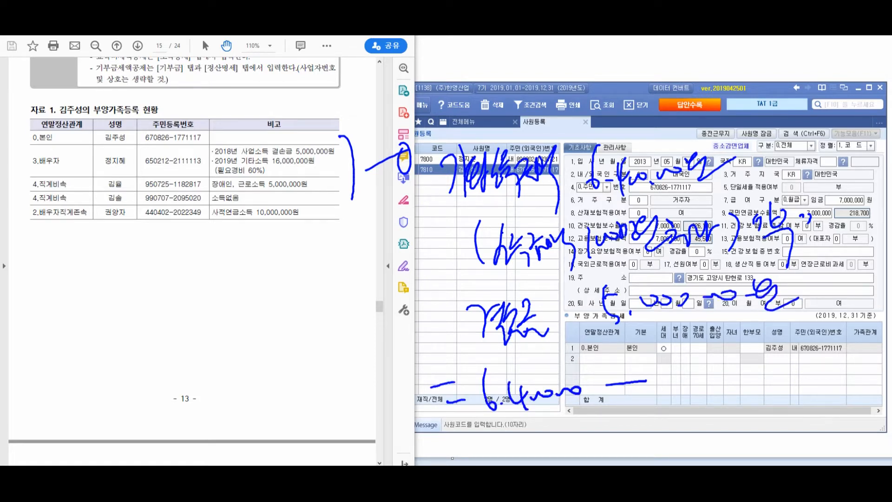
{"action": "mouse_move", "coordinate": [662, 344]}
{"action": "left_mouse_down"}
{"action": "mouse_move", "coordinate": [681, 386]}
{"action": "mouse_move", "coordinate": [686, 365]}
{"action": "left_mouse_up"}
{"action": "left_click_drag", "start_coordinate": [696, 373], "coordinate": [697, 376]}
{"action": "mouse_move", "coordinate": [709, 362]}
{"action": "left_mouse_down"}
{"action": "mouse_move", "coordinate": [710, 374]}
{"action": "mouse_move", "coordinate": [799, 333]}
{"action": "left_mouse_up"}
{"action": "left_click_drag", "start_coordinate": [582, 430], "coordinate": [585, 447]}
{"action": "mouse_move", "coordinate": [601, 413]}
{"action": "left_mouse_down"}
{"action": "mouse_move", "coordinate": [605, 451]}
{"action": "mouse_move", "coordinate": [620, 442]}
{"action": "left_mouse_up"}
{"action": "mouse_move", "coordinate": [624, 425]}
{"action": "left_mouse_down"}
{"action": "mouse_move", "coordinate": [644, 430]}
{"action": "mouse_move", "coordinate": [639, 447]}
{"action": "left_mouse_up"}
{"action": "left_click_drag", "start_coordinate": [642, 428], "coordinate": [716, 394]}
{"action": "mouse_move", "coordinate": [372, 309]}
{"action": "left_mouse_down"}
{"action": "mouse_move", "coordinate": [412, 351]}
{"action": "mouse_move", "coordinate": [255, 359]}
{"action": "left_mouse_up"}
{"action": "left_click_drag", "start_coordinate": [63, 328], "coordinate": [74, 354]}
{"action": "left_click_drag", "start_coordinate": [93, 299], "coordinate": [95, 324]}
{"action": "mouse_move", "coordinate": [106, 310]}
{"action": "left_mouse_down"}
{"action": "mouse_move", "coordinate": [105, 357]}
{"action": "mouse_move", "coordinate": [107, 336]}
{"action": "left_mouse_up"}
{"action": "left_click_drag", "start_coordinate": [99, 344], "coordinate": [120, 351]}
{"action": "left_click_drag", "start_coordinate": [120, 309], "coordinate": [128, 345]}
{"action": "left_click_drag", "start_coordinate": [126, 326], "coordinate": [135, 346]}
{"action": "left_click_drag", "start_coordinate": [128, 307], "coordinate": [152, 355]}
{"action": "mouse_move", "coordinate": [143, 307]}
{"action": "left_mouse_down"}
{"action": "mouse_move", "coordinate": [161, 326]}
{"action": "mouse_move", "coordinate": [192, 300]}
{"action": "mouse_move", "coordinate": [188, 356]}
{"action": "left_mouse_up"}
{"action": "mouse_move", "coordinate": [197, 303]}
{"action": "left_mouse_down"}
{"action": "mouse_move", "coordinate": [209, 336]}
{"action": "mouse_move", "coordinate": [215, 323]}
{"action": "left_mouse_up"}
{"action": "mouse_move", "coordinate": [218, 307]}
{"action": "left_mouse_down"}
{"action": "mouse_move", "coordinate": [260, 291]}
{"action": "mouse_move", "coordinate": [291, 303]}
{"action": "left_mouse_up"}
{"action": "mouse_move", "coordinate": [158, 399]}
{"action": "left_mouse_down"}
{"action": "mouse_move", "coordinate": [168, 420]}
{"action": "mouse_move", "coordinate": [189, 420]}
{"action": "left_mouse_up"}
{"action": "mouse_move", "coordinate": [192, 384]}
{"action": "left_mouse_down"}
{"action": "mouse_move", "coordinate": [207, 429]}
{"action": "mouse_move", "coordinate": [240, 380]}
{"action": "mouse_move", "coordinate": [272, 402]}
{"action": "left_mouse_up"}
{"action": "mouse_move", "coordinate": [276, 385]}
{"action": "left_mouse_down"}
{"action": "mouse_move", "coordinate": [278, 394]}
{"action": "mouse_move", "coordinate": [298, 392]}
{"action": "mouse_move", "coordinate": [289, 424]}
{"action": "left_mouse_up"}
{"action": "left_click_drag", "start_coordinate": [311, 371], "coordinate": [318, 386]}
{"action": "mouse_move", "coordinate": [343, 404]}
{"action": "left_mouse_down"}
{"action": "mouse_move", "coordinate": [260, 428]}
{"action": "mouse_move", "coordinate": [334, 426]}
{"action": "left_mouse_up"}
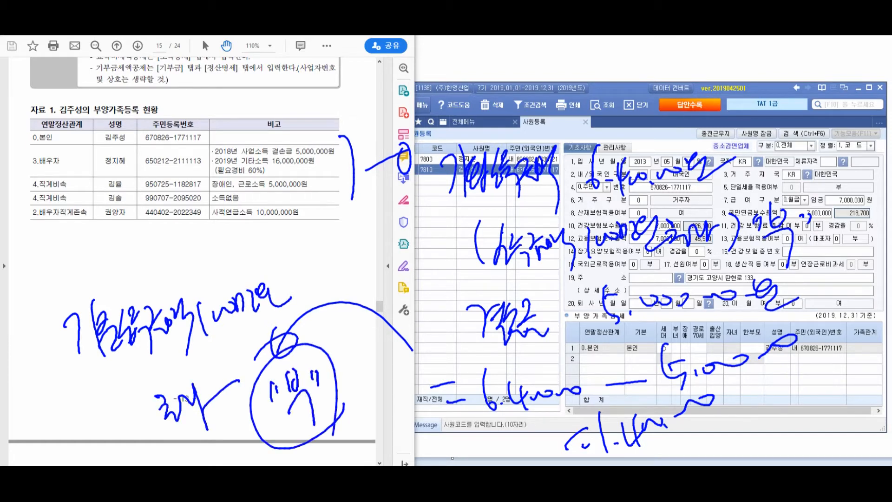
{"action": "left_click_drag", "start_coordinate": [179, 219], "coordinate": [257, 355]}
{"action": "left_click_drag", "start_coordinate": [148, 242], "coordinate": [186, 217]}
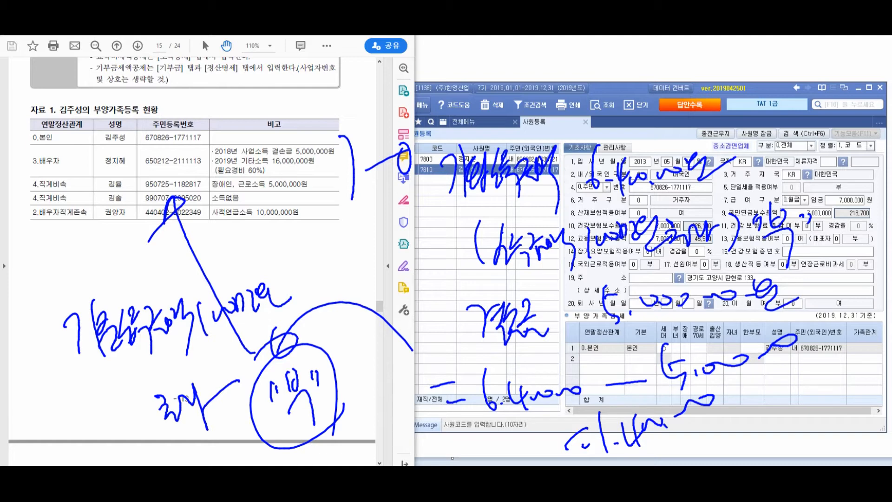
{"action": "key", "text": "Escape"}
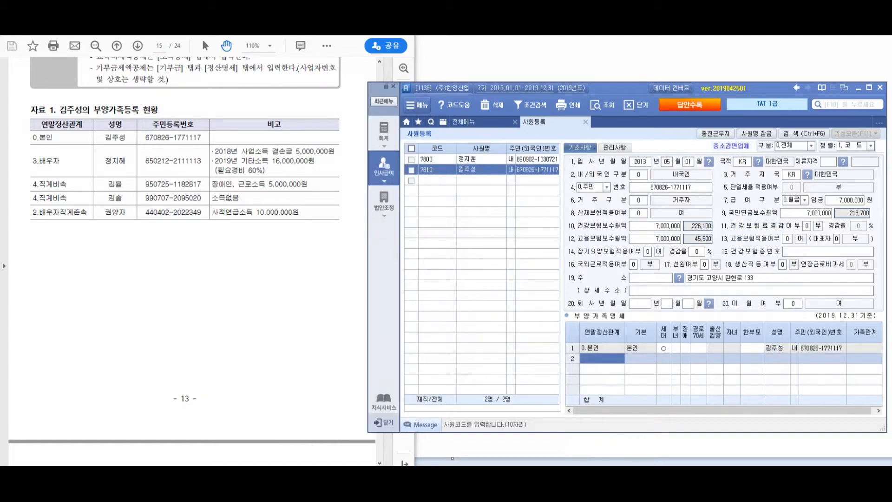
Add dependents row 2 with relation 3.배우자 and enter the spouse's name
{"action": "key", "text": "F2"}
{"action": "key", "text": "Down"}
{"action": "key", "text": "Down"}
{"action": "key", "text": "Return"}
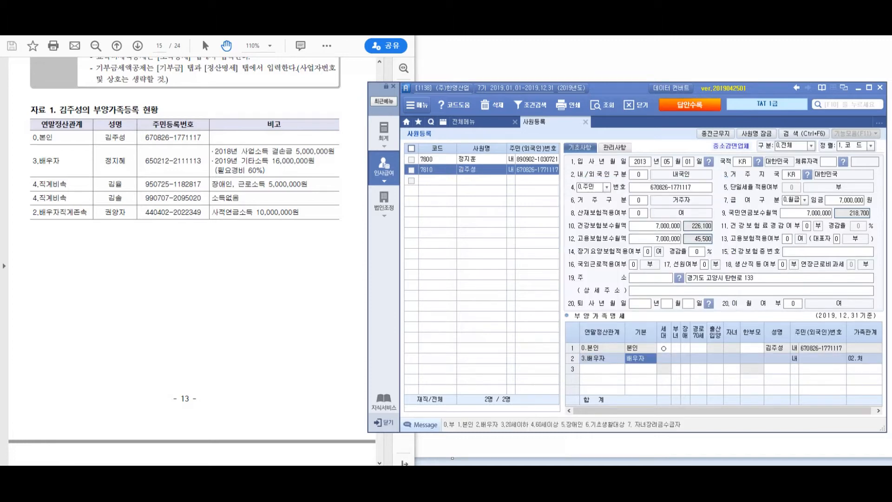
{"action": "key", "text": "Return"}
{"action": "key", "text": "Return"}
Enter the spouse's resident number and set her basic deduction to 0.부
{"action": "key", "text": "Return"}
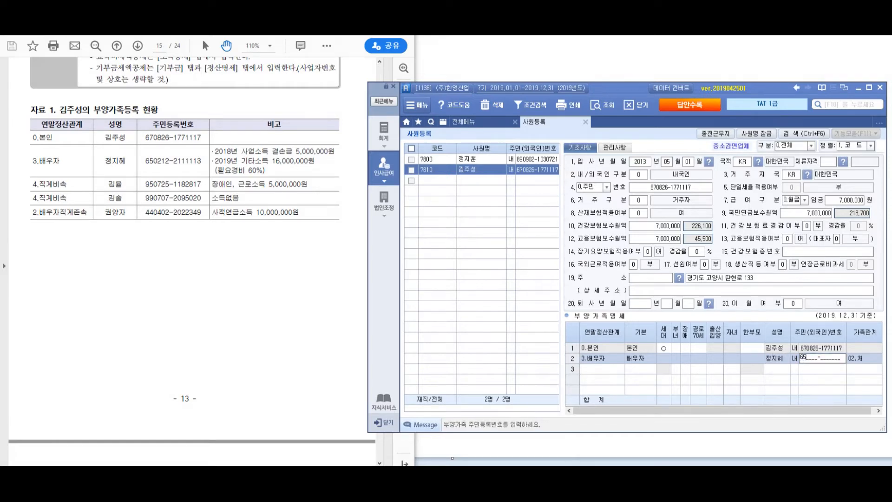
{"action": "key", "text": "Return"}
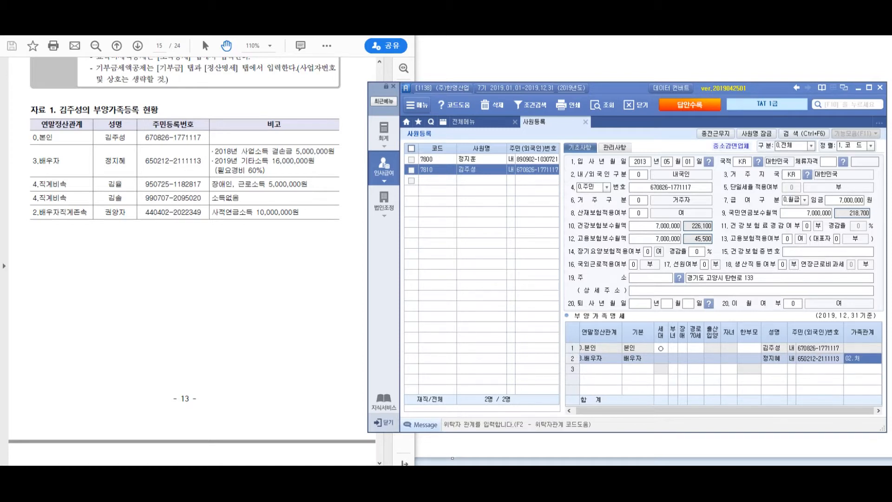
{"action": "key", "text": "Return"}
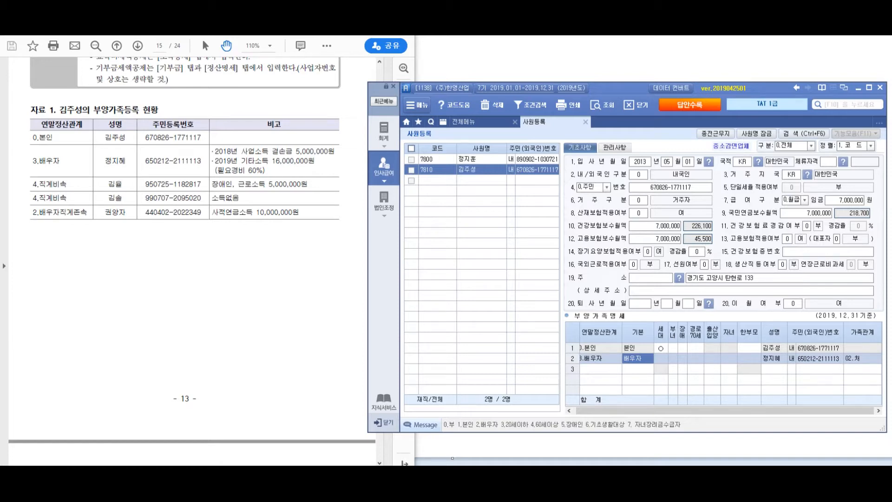
{"action": "type", "text": "0"}
{"action": "key", "text": "Return"}
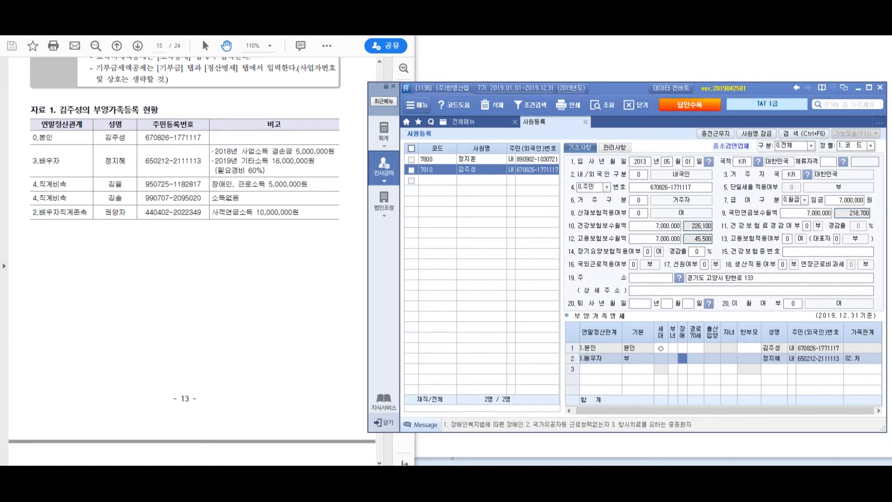
{"action": "key", "text": "alt+Tab"}
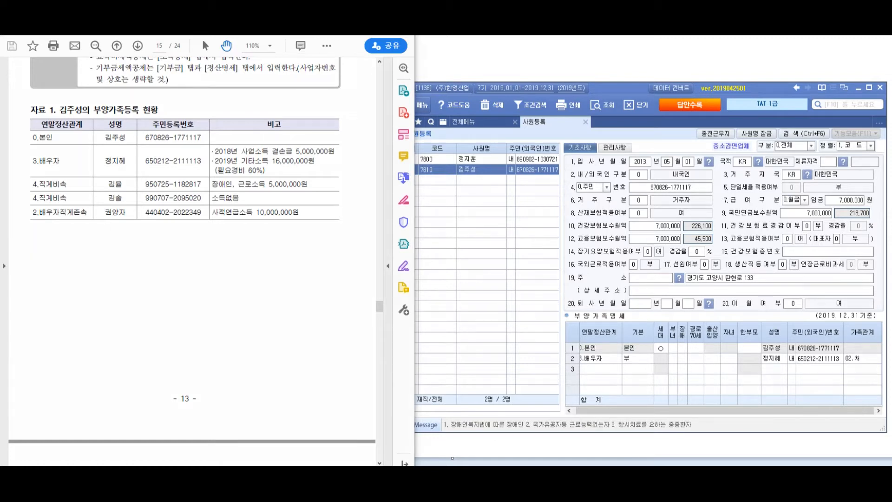
Circle the spouse's income remarks in ink and handwrite a connected note across the top
{"action": "mouse_move", "coordinate": [248, 156]}
{"action": "left_mouse_down"}
{"action": "mouse_move", "coordinate": [286, 148]}
{"action": "mouse_move", "coordinate": [239, 185]}
{"action": "left_mouse_up"}
{"action": "left_click_drag", "start_coordinate": [283, 136], "coordinate": [325, 99]}
{"action": "mouse_move", "coordinate": [310, 106]}
{"action": "left_mouse_down"}
{"action": "mouse_move", "coordinate": [312, 95]}
{"action": "mouse_move", "coordinate": [310, 106]}
{"action": "left_mouse_up"}
{"action": "left_click_drag", "start_coordinate": [348, 87], "coordinate": [348, 147]}
{"action": "left_click_drag", "start_coordinate": [349, 126], "coordinate": [368, 141]}
{"action": "mouse_move", "coordinate": [375, 111]}
{"action": "left_mouse_down"}
{"action": "mouse_move", "coordinate": [373, 133]}
{"action": "mouse_move", "coordinate": [378, 114]}
{"action": "left_mouse_up"}
{"action": "mouse_move", "coordinate": [390, 102]}
{"action": "left_mouse_down"}
{"action": "mouse_move", "coordinate": [396, 150]}
{"action": "mouse_move", "coordinate": [401, 118]}
{"action": "left_mouse_up"}
{"action": "mouse_move", "coordinate": [395, 127]}
{"action": "left_mouse_down"}
{"action": "mouse_move", "coordinate": [411, 122]}
{"action": "mouse_move", "coordinate": [416, 142]}
{"action": "left_mouse_up"}
{"action": "left_click_drag", "start_coordinate": [417, 107], "coordinate": [423, 176]}
{"action": "mouse_move", "coordinate": [457, 100]}
{"action": "left_mouse_down"}
{"action": "mouse_move", "coordinate": [464, 139]}
{"action": "mouse_move", "coordinate": [483, 93]}
{"action": "left_mouse_up"}
{"action": "mouse_move", "coordinate": [483, 98]}
{"action": "left_mouse_down"}
{"action": "mouse_move", "coordinate": [487, 148]}
{"action": "mouse_move", "coordinate": [502, 110]}
{"action": "left_mouse_up"}
{"action": "mouse_move", "coordinate": [491, 119]}
{"action": "left_mouse_down"}
{"action": "mouse_move", "coordinate": [508, 93]}
{"action": "mouse_move", "coordinate": [506, 148]}
{"action": "left_mouse_up"}
{"action": "mouse_move", "coordinate": [511, 116]}
{"action": "left_mouse_down"}
{"action": "mouse_move", "coordinate": [526, 96]}
{"action": "mouse_move", "coordinate": [528, 109]}
{"action": "left_mouse_up"}
{"action": "mouse_move", "coordinate": [526, 98]}
{"action": "left_mouse_down"}
{"action": "mouse_move", "coordinate": [537, 91]}
{"action": "mouse_move", "coordinate": [542, 132]}
{"action": "left_mouse_up"}
{"action": "left_click_drag", "start_coordinate": [574, 85], "coordinate": [589, 105]}
{"action": "left_click_drag", "start_coordinate": [573, 125], "coordinate": [589, 109]}
{"action": "left_click_drag", "start_coordinate": [592, 111], "coordinate": [604, 96]}
{"action": "mouse_move", "coordinate": [608, 86]}
{"action": "left_mouse_down"}
{"action": "mouse_move", "coordinate": [614, 116]}
{"action": "mouse_move", "coordinate": [640, 85]}
{"action": "mouse_move", "coordinate": [629, 99]}
{"action": "left_mouse_up"}
{"action": "mouse_move", "coordinate": [576, 52]}
{"action": "left_mouse_down"}
{"action": "mouse_move", "coordinate": [585, 78]}
{"action": "mouse_move", "coordinate": [594, 47]}
{"action": "left_mouse_up"}
{"action": "mouse_move", "coordinate": [596, 56]}
{"action": "left_mouse_down"}
{"action": "mouse_move", "coordinate": [612, 63]}
{"action": "mouse_move", "coordinate": [600, 67]}
{"action": "left_mouse_up"}
{"action": "left_click_drag", "start_coordinate": [600, 66], "coordinate": [625, 56]}
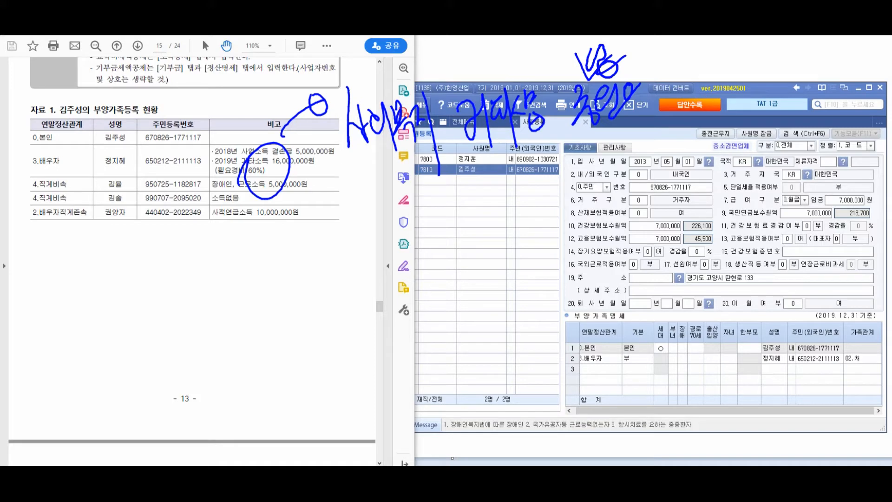
Draw an arrow and diagonal line, and handwrite circled notes over the middle and dependents table
{"action": "mouse_move", "coordinate": [284, 208]}
{"action": "left_mouse_down"}
{"action": "mouse_move", "coordinate": [309, 302]}
{"action": "mouse_move", "coordinate": [358, 261]}
{"action": "mouse_move", "coordinate": [341, 267]}
{"action": "left_mouse_up"}
{"action": "left_click_drag", "start_coordinate": [394, 219], "coordinate": [419, 265]}
{"action": "mouse_move", "coordinate": [409, 233]}
{"action": "left_mouse_down"}
{"action": "mouse_move", "coordinate": [489, 235]}
{"action": "mouse_move", "coordinate": [572, 200]}
{"action": "left_mouse_up"}
{"action": "left_click_drag", "start_coordinate": [412, 283], "coordinate": [669, 192]}
{"action": "mouse_move", "coordinate": [506, 257]}
{"action": "left_mouse_down"}
{"action": "mouse_move", "coordinate": [504, 302]}
{"action": "mouse_move", "coordinate": [529, 274]}
{"action": "mouse_move", "coordinate": [546, 279]}
{"action": "mouse_move", "coordinate": [564, 251]}
{"action": "mouse_move", "coordinate": [581, 279]}
{"action": "mouse_move", "coordinate": [586, 344]}
{"action": "left_mouse_up"}
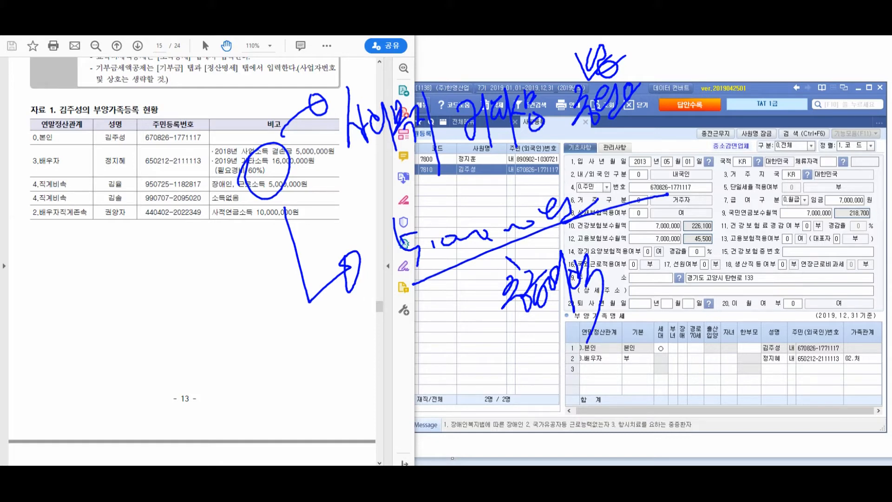
{"action": "mouse_move", "coordinate": [521, 342]}
{"action": "left_mouse_down"}
{"action": "mouse_move", "coordinate": [578, 220]}
{"action": "mouse_move", "coordinate": [520, 358]}
{"action": "mouse_move", "coordinate": [551, 402]}
{"action": "left_mouse_up"}
{"action": "mouse_move", "coordinate": [554, 355]}
{"action": "left_mouse_down"}
{"action": "mouse_move", "coordinate": [572, 395]}
{"action": "mouse_move", "coordinate": [586, 388]}
{"action": "left_mouse_up"}
{"action": "mouse_move", "coordinate": [583, 354]}
{"action": "left_mouse_down"}
{"action": "mouse_move", "coordinate": [606, 372]}
{"action": "mouse_move", "coordinate": [614, 407]}
{"action": "left_mouse_up"}
{"action": "left_click_drag", "start_coordinate": [605, 341], "coordinate": [634, 369]}
{"action": "left_click_drag", "start_coordinate": [630, 331], "coordinate": [655, 367]}
{"action": "mouse_move", "coordinate": [600, 310]}
{"action": "left_mouse_down"}
{"action": "mouse_move", "coordinate": [564, 445]}
{"action": "mouse_move", "coordinate": [551, 353]}
{"action": "left_mouse_up"}
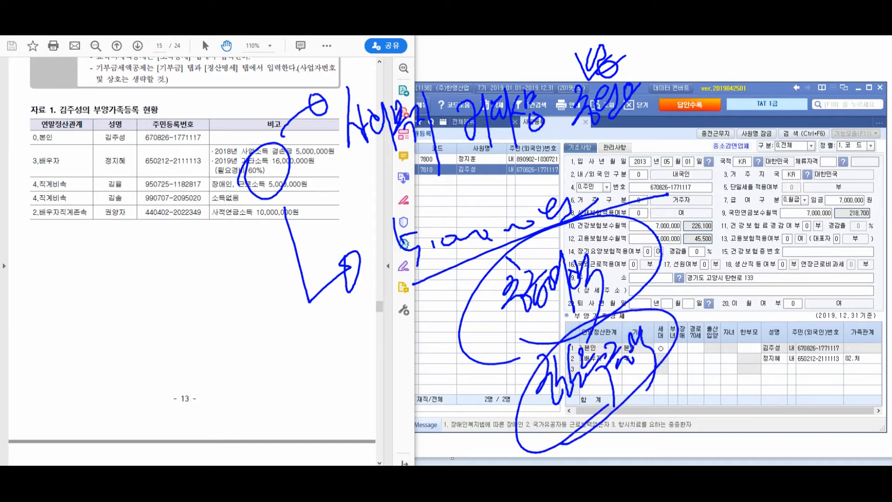
Arrow down from the remarks to a bottom-left handwritten note with a bracketed explanation
{"action": "mouse_move", "coordinate": [224, 201]}
{"action": "left_mouse_down"}
{"action": "mouse_move", "coordinate": [205, 309]}
{"action": "mouse_move", "coordinate": [214, 297]}
{"action": "left_mouse_up"}
{"action": "left_click_drag", "start_coordinate": [79, 353], "coordinate": [102, 390]}
{"action": "mouse_move", "coordinate": [100, 379]}
{"action": "left_mouse_down"}
{"action": "mouse_move", "coordinate": [116, 396]}
{"action": "mouse_move", "coordinate": [126, 393]}
{"action": "left_mouse_up"}
{"action": "left_click_drag", "start_coordinate": [116, 357], "coordinate": [134, 384]}
{"action": "left_click_drag", "start_coordinate": [123, 356], "coordinate": [140, 378]}
{"action": "mouse_move", "coordinate": [140, 370]}
{"action": "left_mouse_down"}
{"action": "mouse_move", "coordinate": [150, 418]}
{"action": "mouse_move", "coordinate": [106, 443]}
{"action": "left_mouse_up"}
{"action": "left_click_drag", "start_coordinate": [115, 404], "coordinate": [150, 428]}
{"action": "mouse_move", "coordinate": [141, 402]}
{"action": "left_mouse_down"}
{"action": "mouse_move", "coordinate": [161, 443]}
{"action": "mouse_move", "coordinate": [176, 441]}
{"action": "mouse_move", "coordinate": [179, 405]}
{"action": "mouse_move", "coordinate": [196, 454]}
{"action": "mouse_move", "coordinate": [197, 425]}
{"action": "left_mouse_up"}
{"action": "left_click_drag", "start_coordinate": [204, 397], "coordinate": [220, 421]}
{"action": "mouse_move", "coordinate": [214, 392]}
{"action": "left_mouse_down"}
{"action": "mouse_move", "coordinate": [226, 417]}
{"action": "mouse_move", "coordinate": [231, 402]}
{"action": "left_mouse_up"}
{"action": "mouse_move", "coordinate": [226, 395]}
{"action": "left_mouse_down"}
{"action": "mouse_move", "coordinate": [239, 389]}
{"action": "mouse_move", "coordinate": [242, 403]}
{"action": "left_mouse_up"}
{"action": "left_click_drag", "start_coordinate": [239, 407], "coordinate": [249, 427]}
{"action": "left_click_drag", "start_coordinate": [242, 386], "coordinate": [251, 404]}
{"action": "mouse_move", "coordinate": [250, 400]}
{"action": "left_mouse_down"}
{"action": "mouse_move", "coordinate": [257, 406]}
{"action": "mouse_move", "coordinate": [261, 396]}
{"action": "left_mouse_up"}
{"action": "left_click_drag", "start_coordinate": [261, 380], "coordinate": [275, 428]}
{"action": "left_click_drag", "start_coordinate": [269, 404], "coordinate": [297, 431]}
{"action": "mouse_move", "coordinate": [293, 392]}
{"action": "left_mouse_down"}
{"action": "mouse_move", "coordinate": [304, 422]}
{"action": "mouse_move", "coordinate": [345, 404]}
{"action": "left_mouse_up"}
{"action": "left_click_drag", "start_coordinate": [349, 372], "coordinate": [353, 424]}
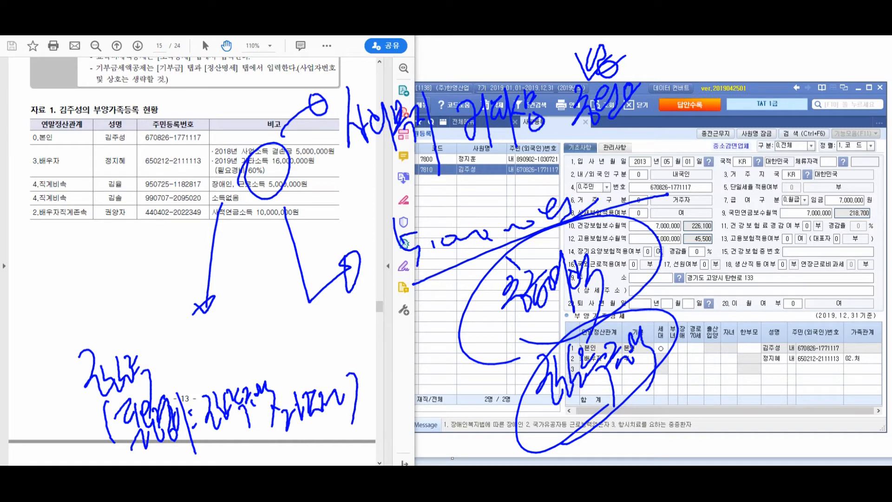
Add a bracketed equals note at the bottom and circle the 경감율 area on the form
{"action": "mouse_move", "coordinate": [173, 358]}
{"action": "left_mouse_down"}
{"action": "mouse_move", "coordinate": [195, 346]}
{"action": "mouse_move", "coordinate": [199, 360]}
{"action": "left_mouse_up"}
{"action": "left_click_drag", "start_coordinate": [216, 320], "coordinate": [225, 331]}
{"action": "left_click_drag", "start_coordinate": [211, 344], "coordinate": [230, 364]}
{"action": "mouse_move", "coordinate": [231, 332]}
{"action": "left_mouse_down"}
{"action": "mouse_move", "coordinate": [246, 365]}
{"action": "mouse_move", "coordinate": [282, 349]}
{"action": "mouse_move", "coordinate": [298, 370]}
{"action": "left_mouse_up"}
{"action": "left_click_drag", "start_coordinate": [300, 315], "coordinate": [309, 367]}
{"action": "left_click_drag", "start_coordinate": [93, 357], "coordinate": [90, 427]}
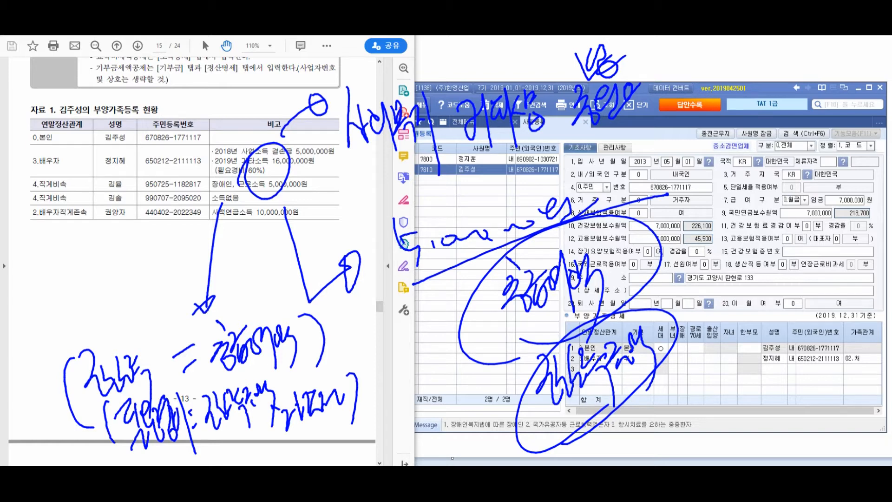
{"action": "mouse_move", "coordinate": [697, 218]}
{"action": "left_mouse_down"}
{"action": "mouse_move", "coordinate": [670, 270]}
{"action": "mouse_move", "coordinate": [648, 279]}
{"action": "left_mouse_up"}
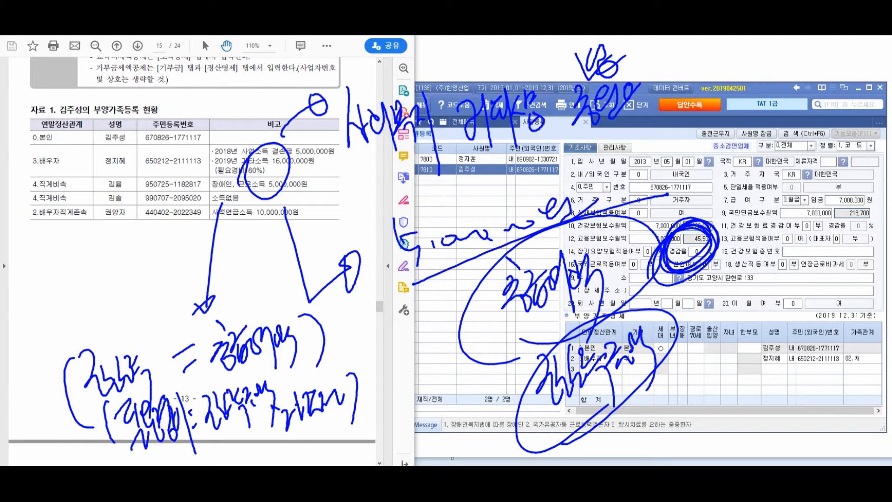
Handwrite a note beside the spouse rows, then erase all ink with Escape
{"action": "left_click_drag", "start_coordinate": [89, 160], "coordinate": [76, 178]}
{"action": "mouse_move", "coordinate": [82, 177]}
{"action": "left_mouse_down"}
{"action": "mouse_move", "coordinate": [76, 195]}
{"action": "mouse_move", "coordinate": [92, 184]}
{"action": "left_mouse_up"}
{"action": "left_click_drag", "start_coordinate": [82, 192], "coordinate": [102, 190]}
{"action": "mouse_move", "coordinate": [103, 170]}
{"action": "left_mouse_down"}
{"action": "mouse_move", "coordinate": [109, 198]}
{"action": "mouse_move", "coordinate": [120, 191]}
{"action": "left_mouse_up"}
{"action": "mouse_move", "coordinate": [125, 170]}
{"action": "left_mouse_down"}
{"action": "mouse_move", "coordinate": [131, 197]}
{"action": "mouse_move", "coordinate": [139, 188]}
{"action": "left_mouse_up"}
{"action": "mouse_move", "coordinate": [137, 169]}
{"action": "left_mouse_down"}
{"action": "mouse_move", "coordinate": [139, 199]}
{"action": "mouse_move", "coordinate": [148, 193]}
{"action": "left_mouse_up"}
{"action": "left_click_drag", "start_coordinate": [163, 173], "coordinate": [169, 175]}
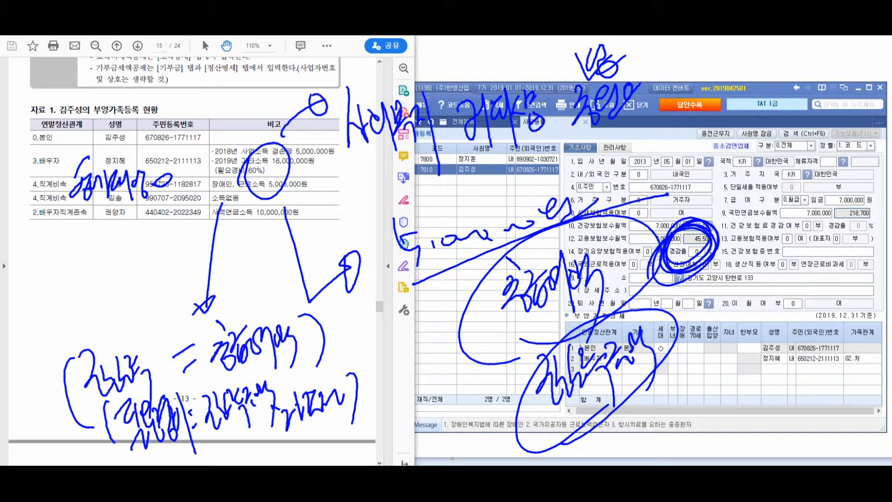
{"action": "key", "text": "Escape"}
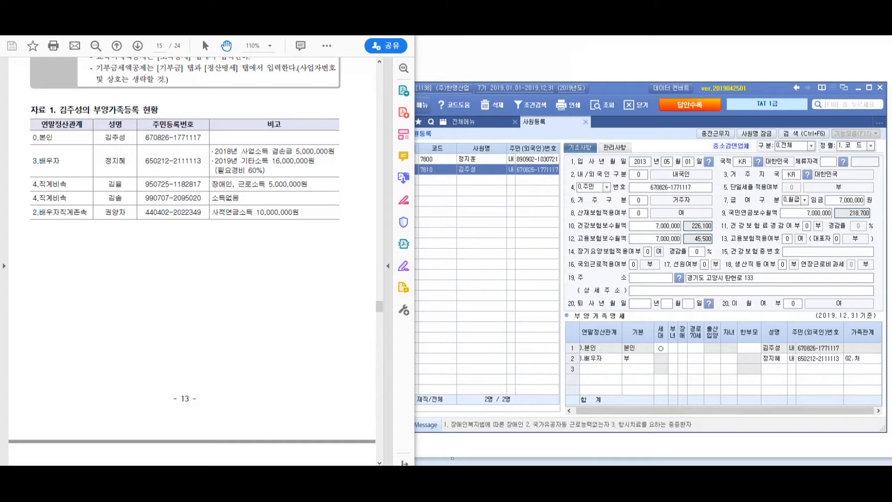
Add row 3 as a 4.직계비속 disabled dependent with the child's name and resident number
{"action": "left_click", "coordinate": [600, 369]}
{"action": "key", "text": "F2"}
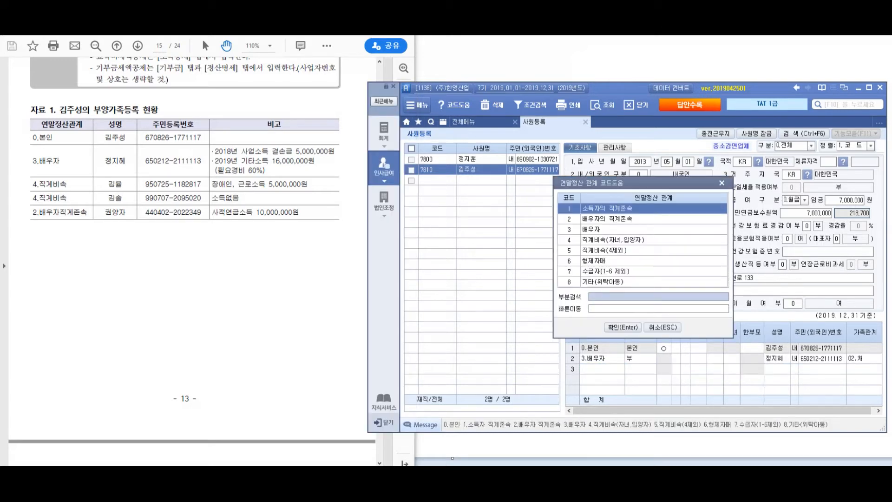
{"action": "double_click", "coordinate": [613, 240]}
{"action": "key", "text": "5"}
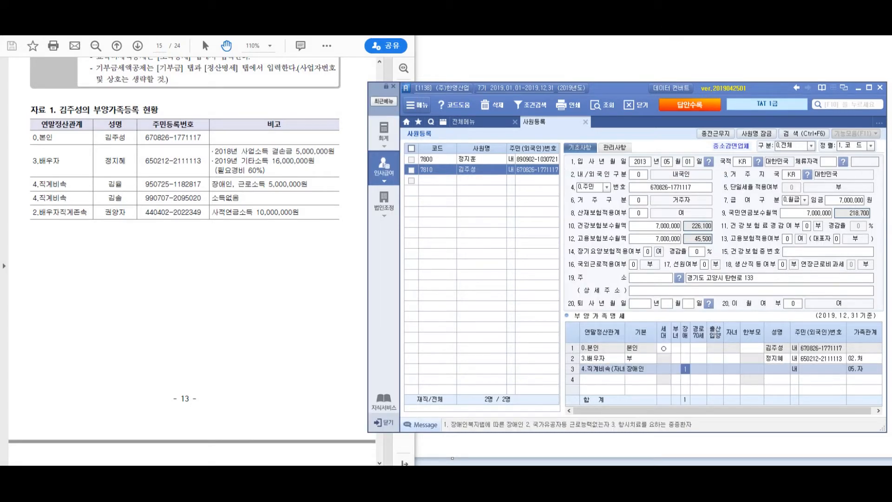
{"action": "key", "text": "Return"}
{"action": "key", "text": "Return"}
{"action": "key", "text": "Return"}
{"action": "key", "text": "Return"}
{"action": "key", "text": "Return"}
{"action": "key", "text": "Return"}
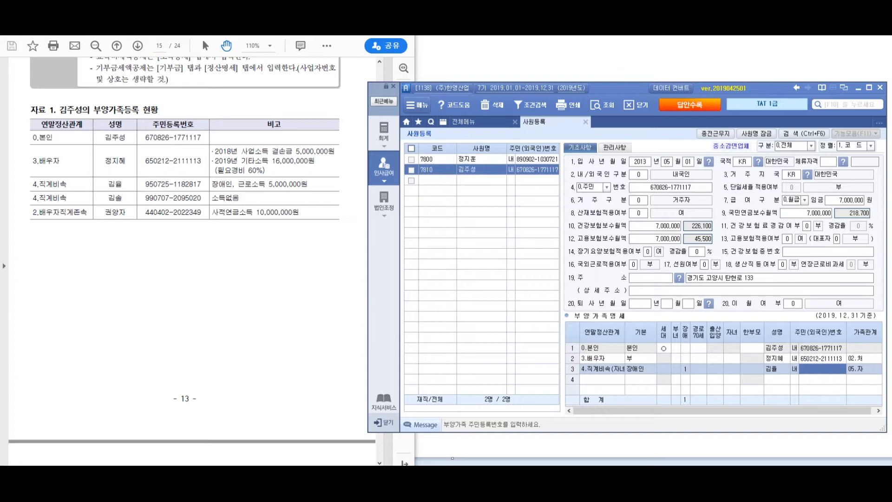
{"action": "key", "text": "Return"}
{"action": "key", "text": "Return"}
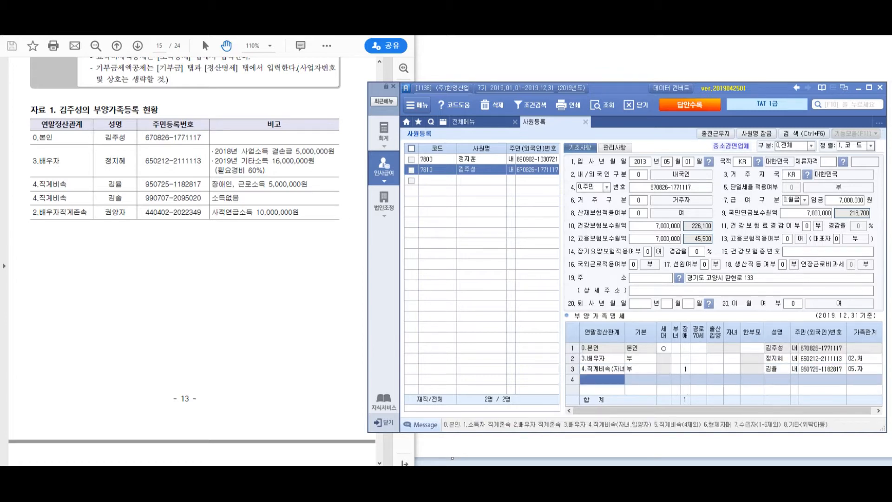
Check the instruction PDF, then return to the form at row 4's relation cell
{"action": "left_click", "coordinate": [686, 369]}
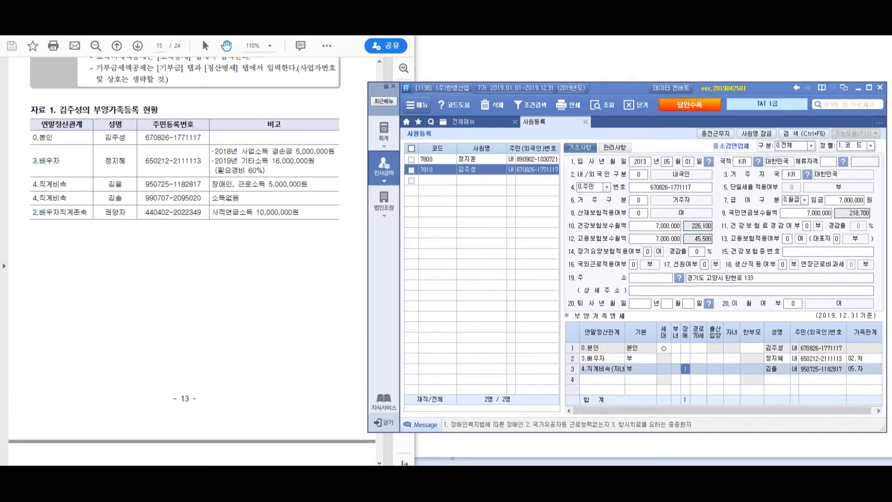
{"action": "left_click", "coordinate": [186, 279]}
{"action": "scroll", "coordinate": [186, 279], "scroll_direction": "up", "scroll_amount": 3}
{"action": "scroll", "coordinate": [185, 198], "scroll_direction": "up", "scroll_amount": 2}
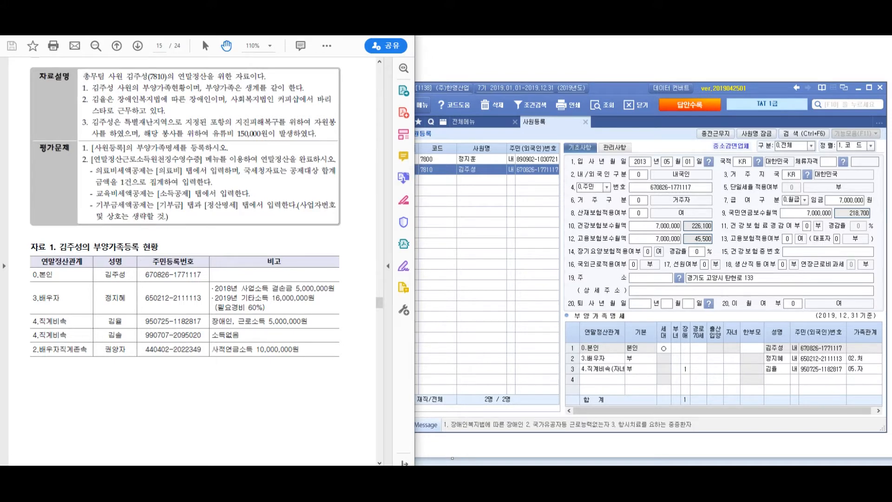
{"action": "scroll", "coordinate": [186, 209], "scroll_direction": "down", "scroll_amount": 4}
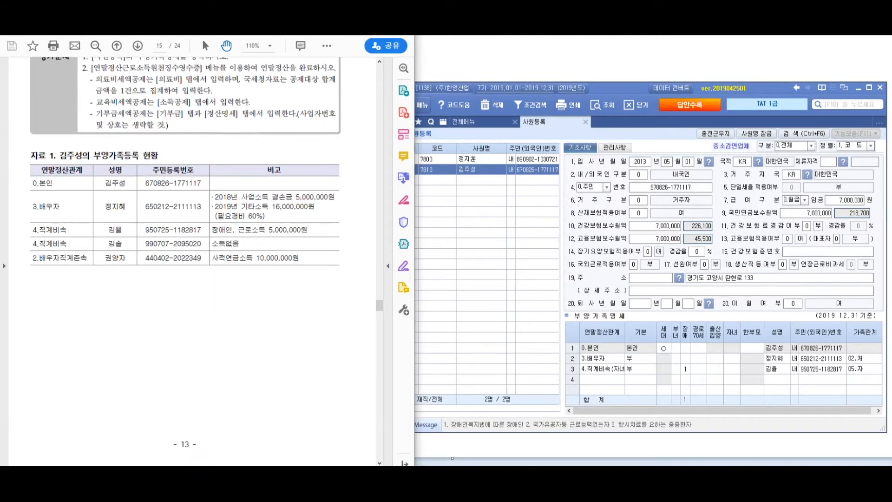
{"action": "left_click", "coordinate": [602, 380]}
{"action": "left_click", "coordinate": [603, 380]}
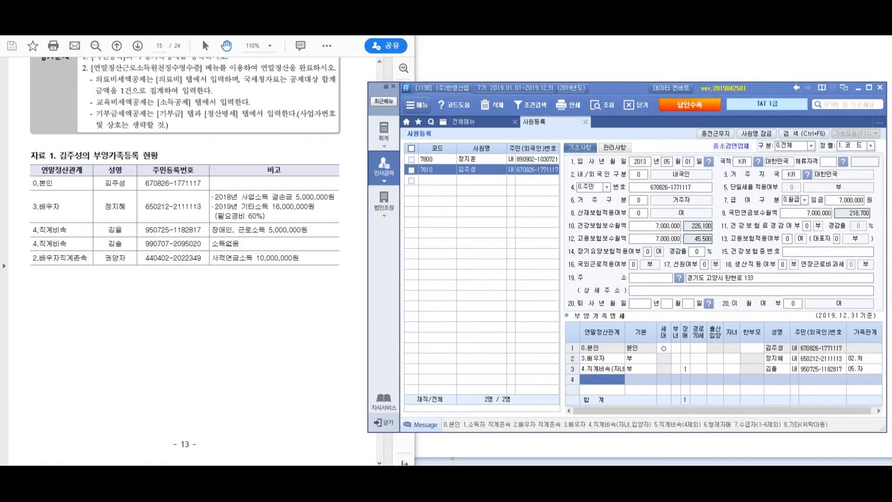
Add row 4 as a 4.직계비속 child with the child's name and resident number
{"action": "key", "text": "F2"}
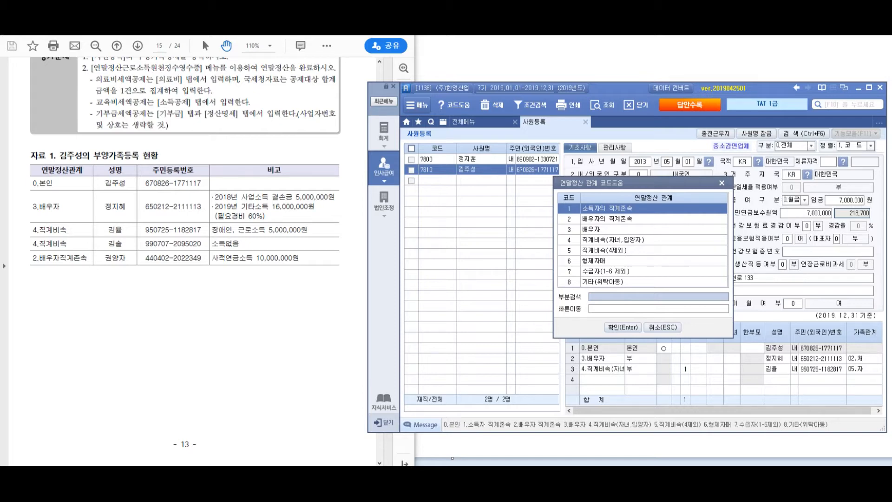
{"action": "key", "text": "Down"}
{"action": "key", "text": "Down"}
{"action": "key", "text": "Down"}
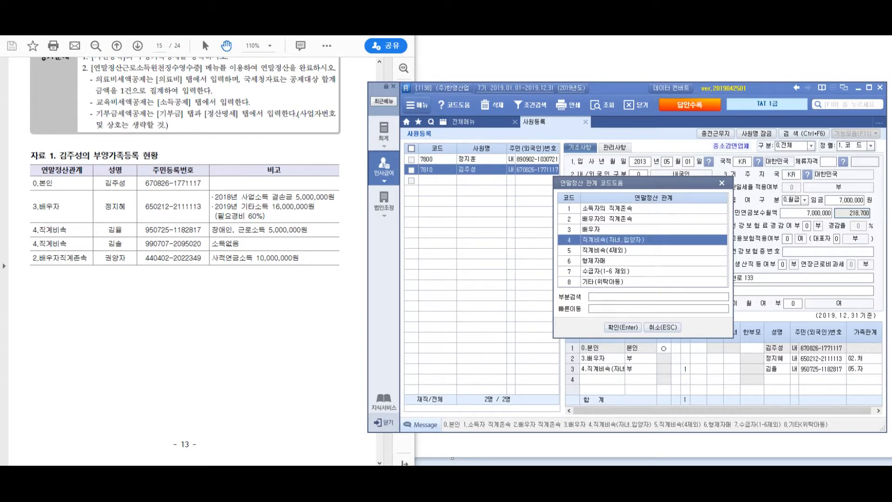
{"action": "key", "text": "Return"}
{"action": "key", "text": "Return"}
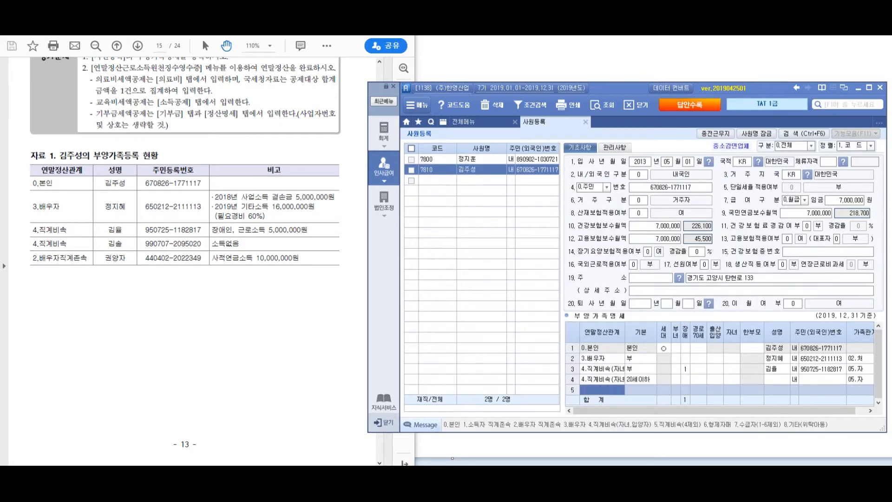
{"action": "left_click", "coordinate": [777, 379]}
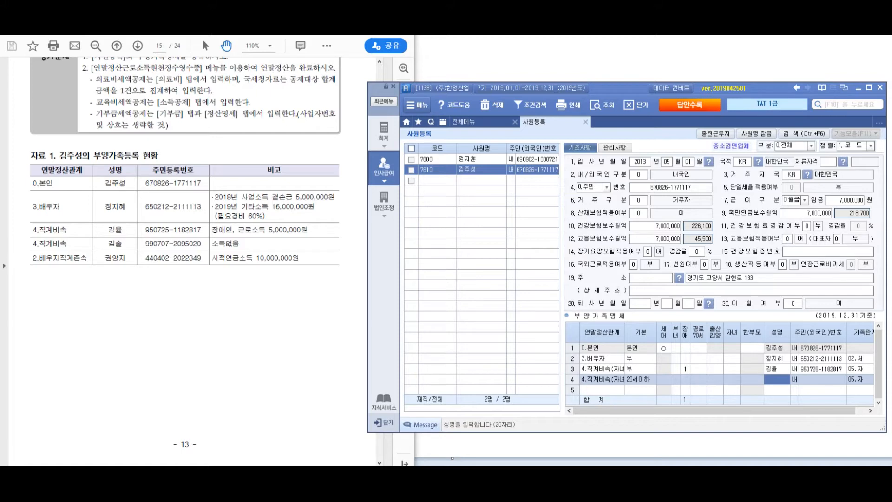
{"action": "key", "text": "Return"}
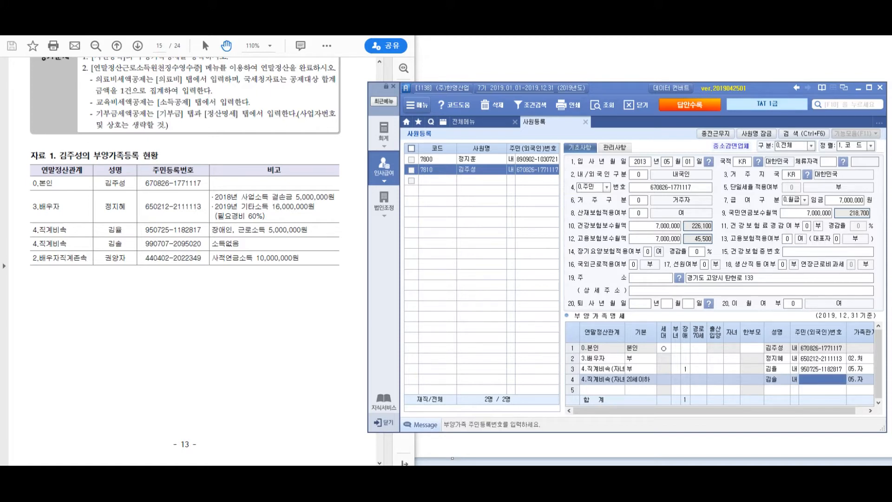
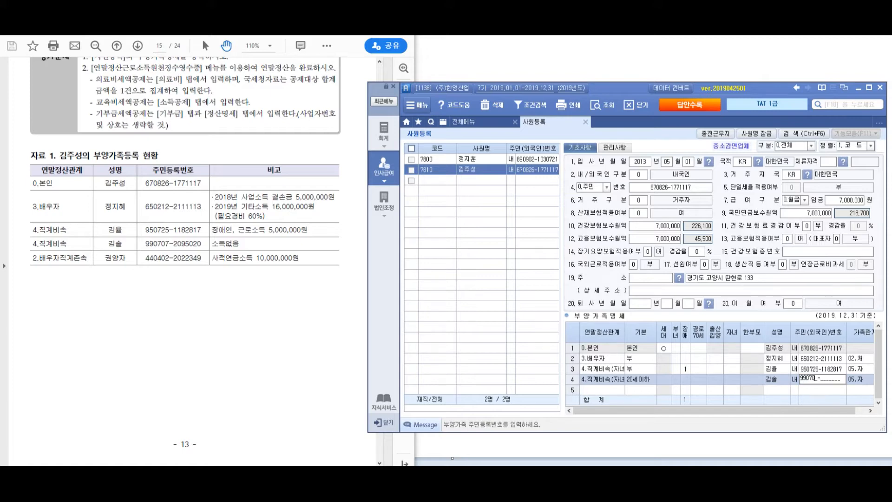
{"action": "key", "text": "Return"}
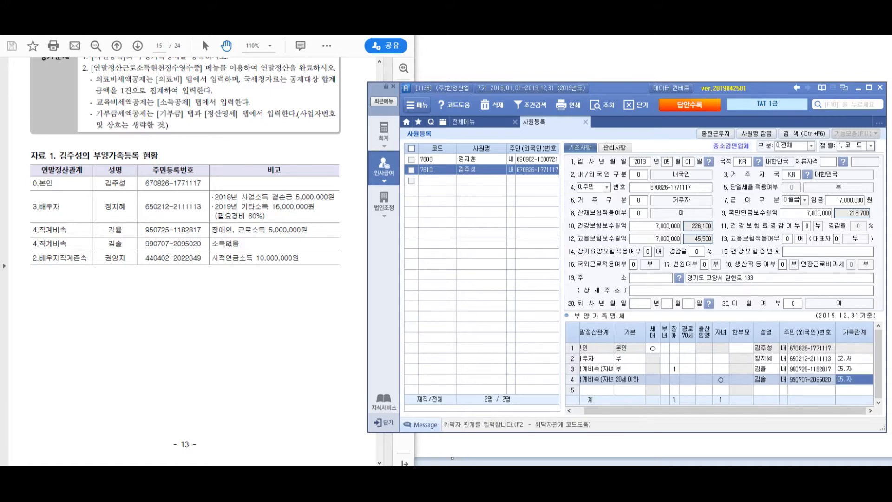
Review row 4's basic deduction and confirm the child's age, 2019 − 1999 = 20, in Calculator
{"action": "key", "text": "Up"}
{"action": "key", "text": "Right"}
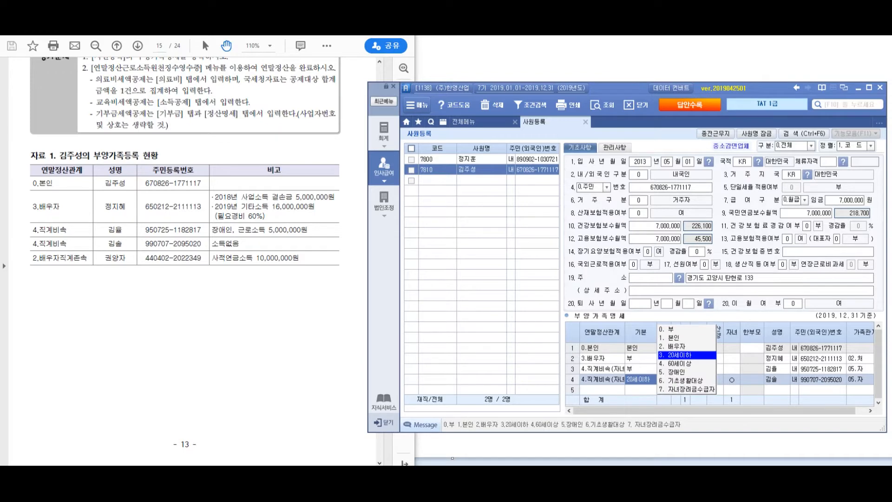
{"action": "left_click", "coordinate": [601, 390]}
{"action": "left_click", "coordinate": [821, 379]}
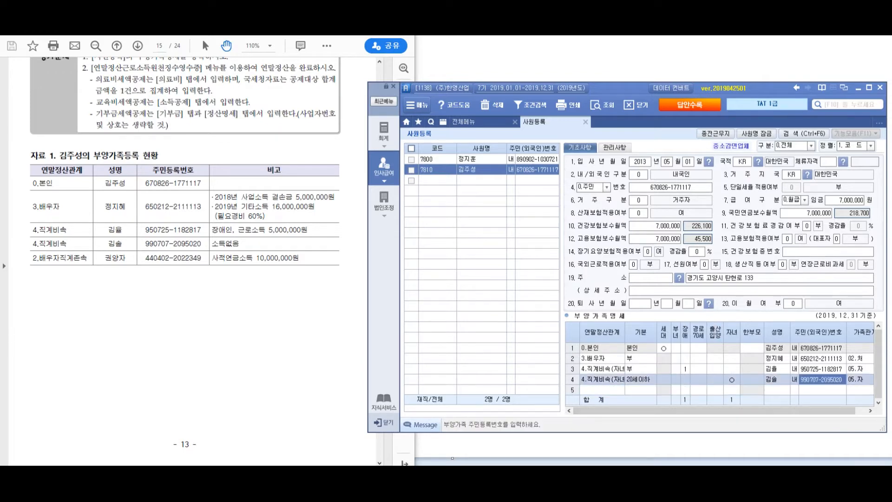
{"action": "key", "text": "XF86Calculator"}
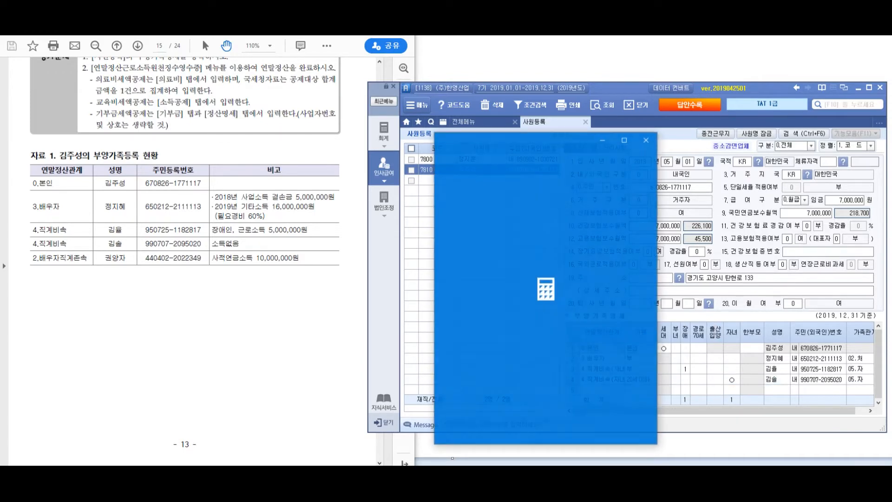
{"action": "type", "text": "2019 - 19,"}
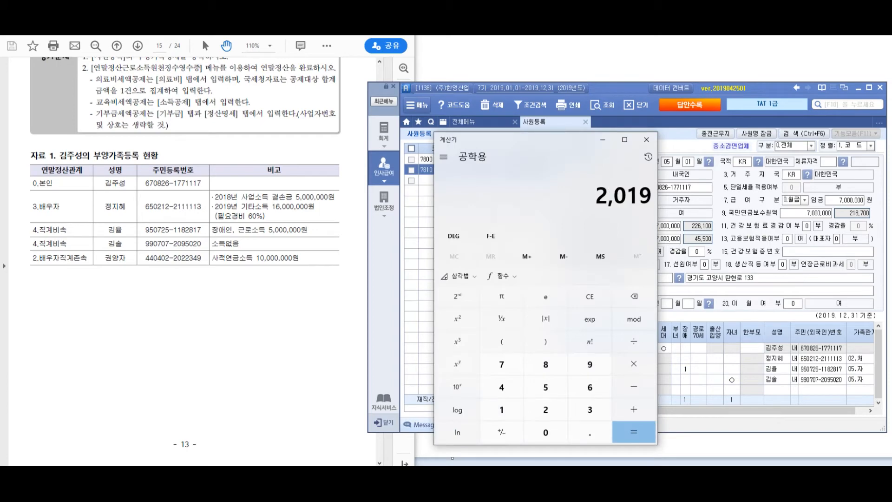
{"action": "type", "text": "999"}
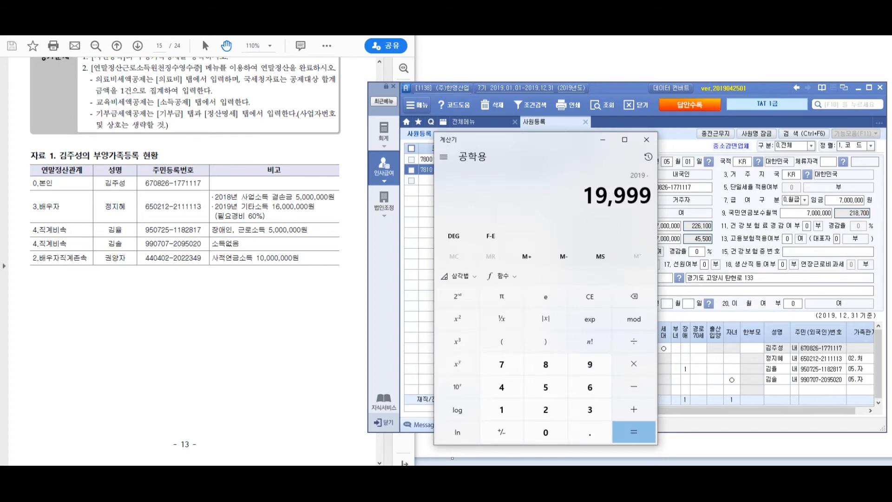
{"action": "key", "text": "BackSpace"}
{"action": "key", "text": "Return"}
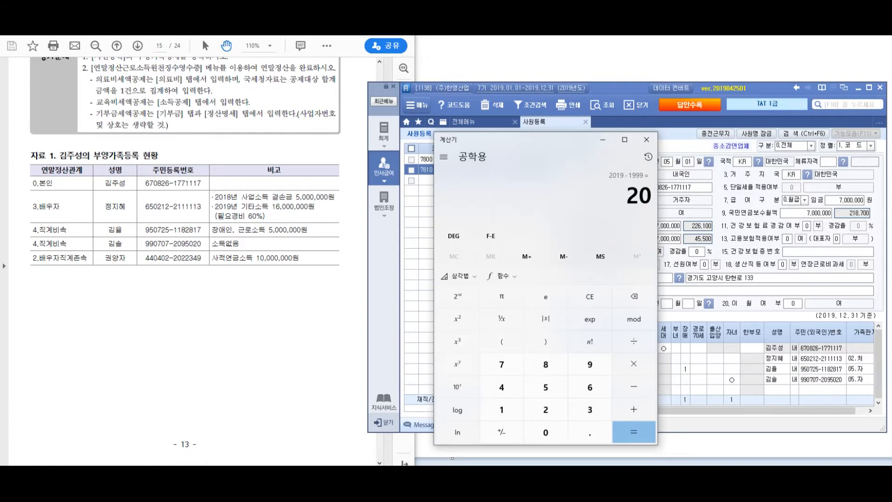
{"action": "left_click", "coordinate": [647, 140]}
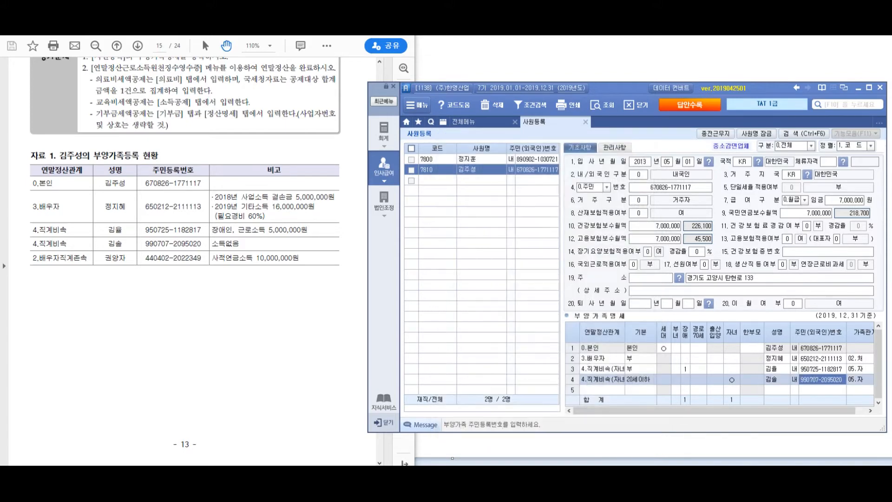
{"action": "left_click", "coordinate": [602, 390]}
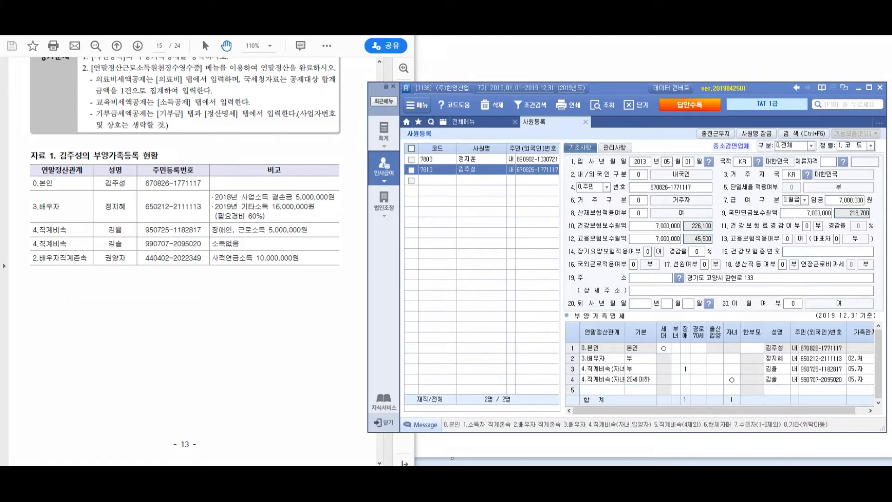
{"action": "left_click_drag", "start_coordinate": [48, 247], "coordinate": [20, 274]}
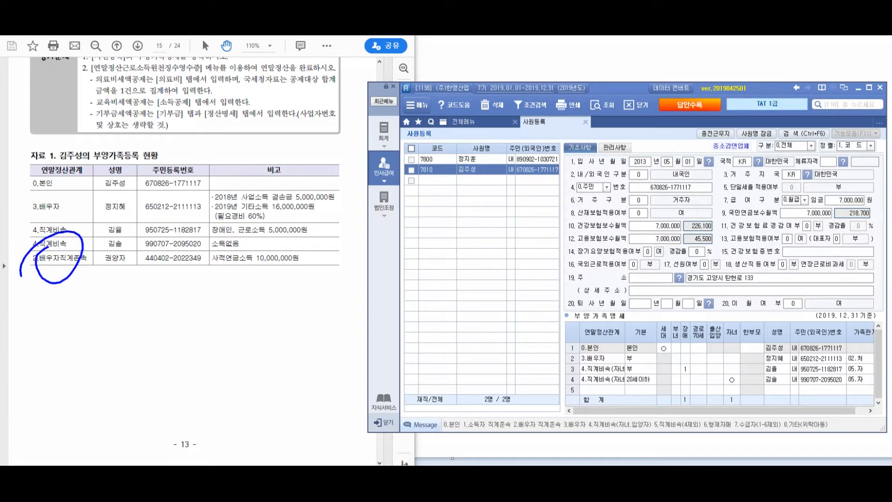
{"action": "mouse_move", "coordinate": [216, 273]}
{"action": "left_mouse_down"}
{"action": "mouse_move", "coordinate": [344, 243]}
{"action": "mouse_move", "coordinate": [312, 266]}
{"action": "mouse_move", "coordinate": [347, 253]}
{"action": "left_mouse_up"}
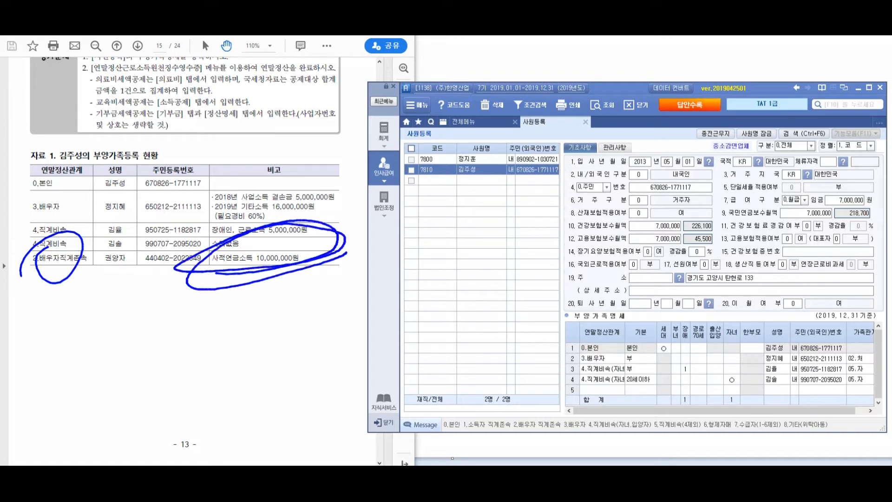
{"action": "mouse_move", "coordinate": [281, 191]}
{"action": "left_mouse_down"}
{"action": "mouse_move", "coordinate": [393, 169]}
{"action": "mouse_move", "coordinate": [347, 195]}
{"action": "left_mouse_up"}
{"action": "left_click_drag", "start_coordinate": [428, 111], "coordinate": [445, 142]}
{"action": "left_click_drag", "start_coordinate": [428, 154], "coordinate": [449, 158]}
{"action": "left_click_drag", "start_coordinate": [445, 119], "coordinate": [447, 142]}
{"action": "mouse_move", "coordinate": [453, 135]}
{"action": "left_mouse_down"}
{"action": "mouse_move", "coordinate": [477, 123]}
{"action": "mouse_move", "coordinate": [478, 154]}
{"action": "left_mouse_up"}
{"action": "left_click_drag", "start_coordinate": [482, 109], "coordinate": [473, 124]}
{"action": "mouse_move", "coordinate": [470, 135]}
{"action": "left_mouse_down"}
{"action": "mouse_move", "coordinate": [506, 140]}
{"action": "mouse_move", "coordinate": [517, 190]}
{"action": "left_mouse_up"}
{"action": "mouse_move", "coordinate": [543, 112]}
{"action": "left_mouse_down"}
{"action": "mouse_move", "coordinate": [560, 140]}
{"action": "mouse_move", "coordinate": [581, 123]}
{"action": "mouse_move", "coordinate": [599, 173]}
{"action": "left_mouse_up"}
{"action": "left_click_drag", "start_coordinate": [611, 119], "coordinate": [630, 147]}
{"action": "mouse_move", "coordinate": [632, 122]}
{"action": "left_mouse_down"}
{"action": "mouse_move", "coordinate": [643, 141]}
{"action": "mouse_move", "coordinate": [655, 123]}
{"action": "left_mouse_up"}
{"action": "mouse_move", "coordinate": [660, 109]}
{"action": "left_mouse_down"}
{"action": "mouse_move", "coordinate": [666, 191]}
{"action": "mouse_move", "coordinate": [699, 131]}
{"action": "left_mouse_up"}
{"action": "mouse_move", "coordinate": [703, 109]}
{"action": "left_mouse_down"}
{"action": "mouse_move", "coordinate": [707, 172]}
{"action": "mouse_move", "coordinate": [719, 144]}
{"action": "mouse_move", "coordinate": [769, 124]}
{"action": "mouse_move", "coordinate": [768, 194]}
{"action": "left_mouse_up"}
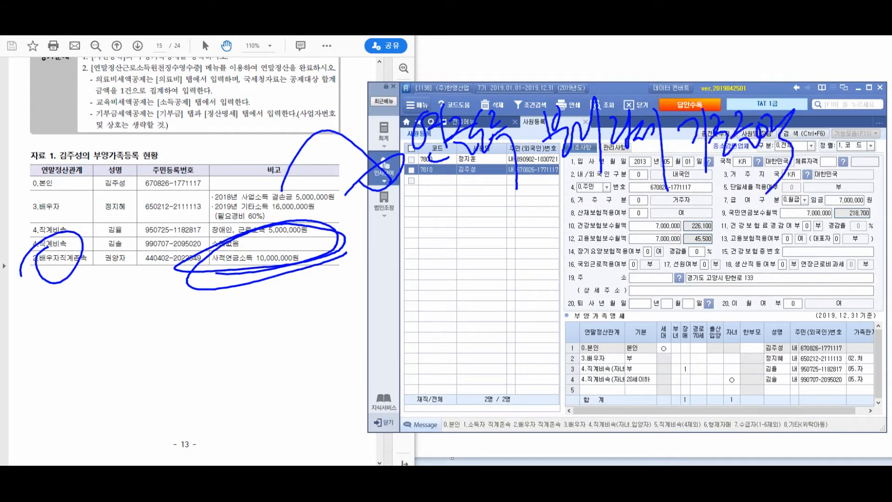
{"action": "mouse_move", "coordinate": [390, 246]}
{"action": "left_mouse_down"}
{"action": "mouse_move", "coordinate": [454, 240]}
{"action": "mouse_move", "coordinate": [424, 232]}
{"action": "mouse_move", "coordinate": [430, 241]}
{"action": "left_mouse_up"}
{"action": "left_click_drag", "start_coordinate": [503, 215], "coordinate": [495, 265]}
{"action": "left_click_drag", "start_coordinate": [505, 233], "coordinate": [528, 251]}
{"action": "left_click", "coordinate": [535, 246]}
{"action": "mouse_move", "coordinate": [560, 223]}
{"action": "left_mouse_down"}
{"action": "mouse_move", "coordinate": [557, 248]}
{"action": "mouse_move", "coordinate": [604, 223]}
{"action": "mouse_move", "coordinate": [667, 216]}
{"action": "mouse_move", "coordinate": [699, 232]}
{"action": "mouse_move", "coordinate": [711, 227]}
{"action": "left_mouse_up"}
{"action": "mouse_move", "coordinate": [727, 193]}
{"action": "left_mouse_down"}
{"action": "mouse_move", "coordinate": [726, 243]}
{"action": "mouse_move", "coordinate": [753, 199]}
{"action": "left_mouse_up"}
{"action": "left_click_drag", "start_coordinate": [748, 209], "coordinate": [746, 225]}
{"action": "mouse_move", "coordinate": [762, 197]}
{"action": "left_mouse_down"}
{"action": "mouse_move", "coordinate": [762, 222]}
{"action": "mouse_move", "coordinate": [845, 212]}
{"action": "left_mouse_up"}
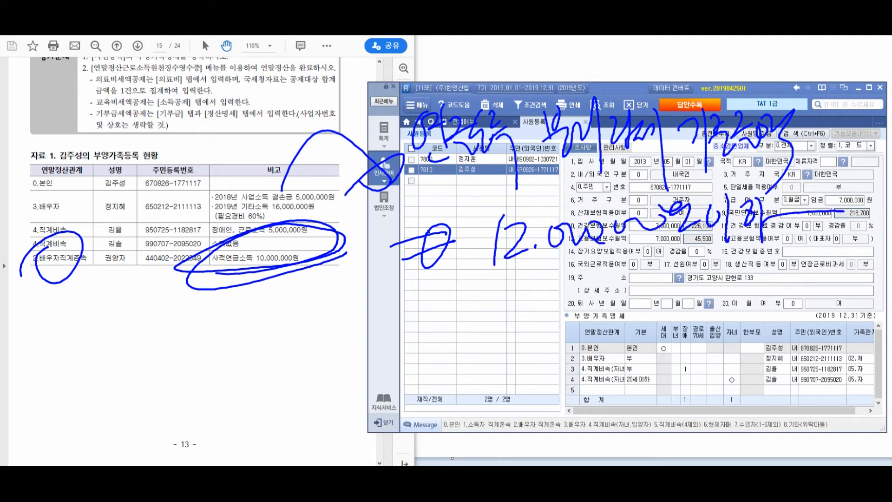
{"action": "mouse_move", "coordinate": [408, 324]}
{"action": "left_mouse_down"}
{"action": "mouse_move", "coordinate": [460, 297]}
{"action": "mouse_move", "coordinate": [468, 310]}
{"action": "left_mouse_up"}
{"action": "mouse_move", "coordinate": [447, 292]}
{"action": "left_mouse_down"}
{"action": "mouse_move", "coordinate": [439, 328]}
{"action": "mouse_move", "coordinate": [449, 291]}
{"action": "left_mouse_up"}
{"action": "mouse_move", "coordinate": [506, 287]}
{"action": "left_mouse_down"}
{"action": "mouse_move", "coordinate": [510, 308]}
{"action": "mouse_move", "coordinate": [521, 303]}
{"action": "left_mouse_up"}
{"action": "mouse_move", "coordinate": [499, 325]}
{"action": "left_mouse_down"}
{"action": "mouse_move", "coordinate": [533, 316]}
{"action": "mouse_move", "coordinate": [548, 293]}
{"action": "left_mouse_up"}
{"action": "left_click_drag", "start_coordinate": [549, 280], "coordinate": [551, 337]}
{"action": "left_click_drag", "start_coordinate": [553, 298], "coordinate": [570, 320]}
{"action": "mouse_move", "coordinate": [568, 318]}
{"action": "left_mouse_down"}
{"action": "mouse_move", "coordinate": [589, 291]}
{"action": "mouse_move", "coordinate": [610, 348]}
{"action": "left_mouse_up"}
{"action": "left_click_drag", "start_coordinate": [625, 285], "coordinate": [622, 286]}
{"action": "mouse_move", "coordinate": [415, 406]}
{"action": "left_mouse_down"}
{"action": "mouse_move", "coordinate": [469, 372]}
{"action": "mouse_move", "coordinate": [447, 372]}
{"action": "mouse_move", "coordinate": [460, 367]}
{"action": "mouse_move", "coordinate": [520, 372]}
{"action": "mouse_move", "coordinate": [498, 411]}
{"action": "mouse_move", "coordinate": [519, 374]}
{"action": "left_mouse_up"}
{"action": "mouse_move", "coordinate": [511, 362]}
{"action": "left_mouse_down"}
{"action": "mouse_move", "coordinate": [517, 386]}
{"action": "mouse_move", "coordinate": [529, 388]}
{"action": "left_mouse_up"}
{"action": "left_click_drag", "start_coordinate": [523, 384], "coordinate": [534, 416]}
{"action": "left_click_drag", "start_coordinate": [548, 353], "coordinate": [556, 406]}
{"action": "mouse_move", "coordinate": [530, 408]}
{"action": "left_mouse_down"}
{"action": "mouse_move", "coordinate": [564, 375]}
{"action": "mouse_move", "coordinate": [609, 386]}
{"action": "left_mouse_up"}
{"action": "left_click_drag", "start_coordinate": [597, 354], "coordinate": [612, 388]}
{"action": "mouse_move", "coordinate": [641, 346]}
{"action": "left_mouse_down"}
{"action": "mouse_move", "coordinate": [658, 342]}
{"action": "mouse_move", "coordinate": [655, 372]}
{"action": "left_mouse_up"}
{"action": "mouse_move", "coordinate": [669, 328]}
{"action": "left_mouse_down"}
{"action": "mouse_move", "coordinate": [682, 390]}
{"action": "mouse_move", "coordinate": [695, 371]}
{"action": "left_mouse_up"}
{"action": "mouse_move", "coordinate": [693, 341]}
{"action": "left_mouse_down"}
{"action": "mouse_move", "coordinate": [710, 367]}
{"action": "mouse_move", "coordinate": [730, 337]}
{"action": "mouse_move", "coordinate": [739, 358]}
{"action": "left_mouse_up"}
{"action": "left_click_drag", "start_coordinate": [743, 321], "coordinate": [750, 403]}
{"action": "left_click_drag", "start_coordinate": [773, 343], "coordinate": [770, 353]}
{"action": "left_click_drag", "start_coordinate": [765, 359], "coordinate": [789, 360]}
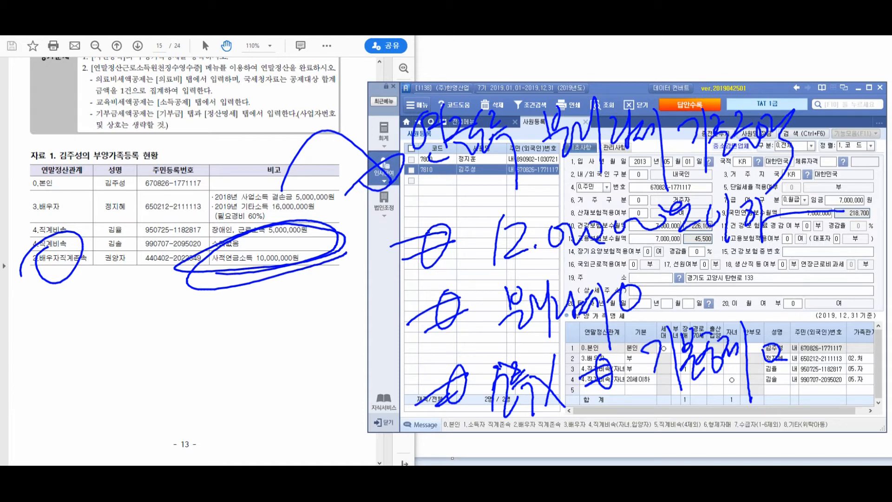
{"action": "key", "text": "Escape"}
Add row 5 as the spouse's parent, 60세이상, with name, resident number and relation 13.장모
{"action": "left_click", "coordinate": [603, 390]}
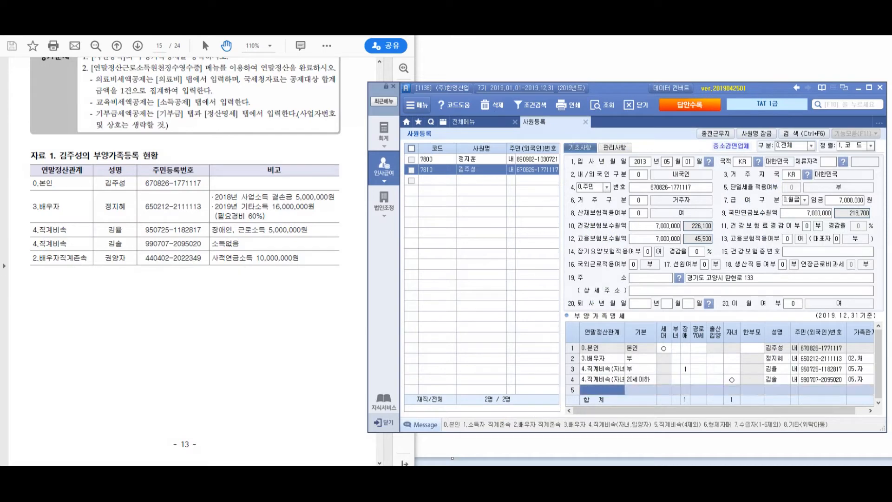
{"action": "key", "text": "F2"}
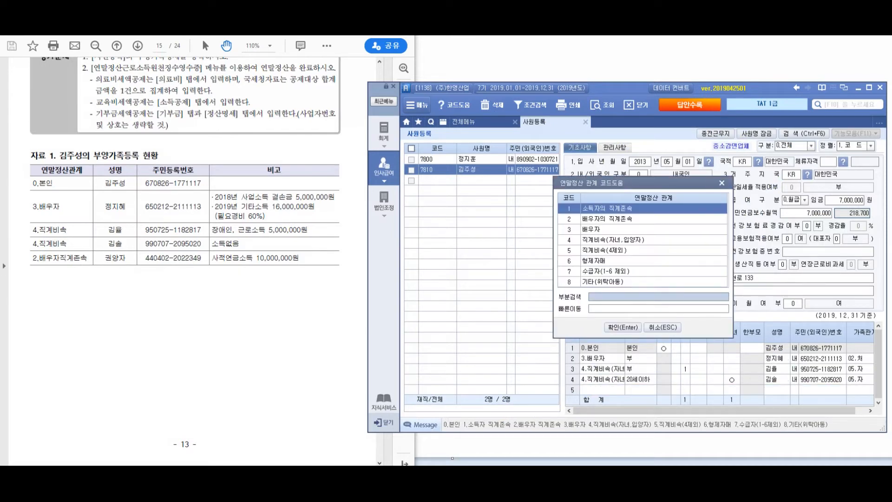
{"action": "key", "text": "Down"}
{"action": "key", "text": "Return"}
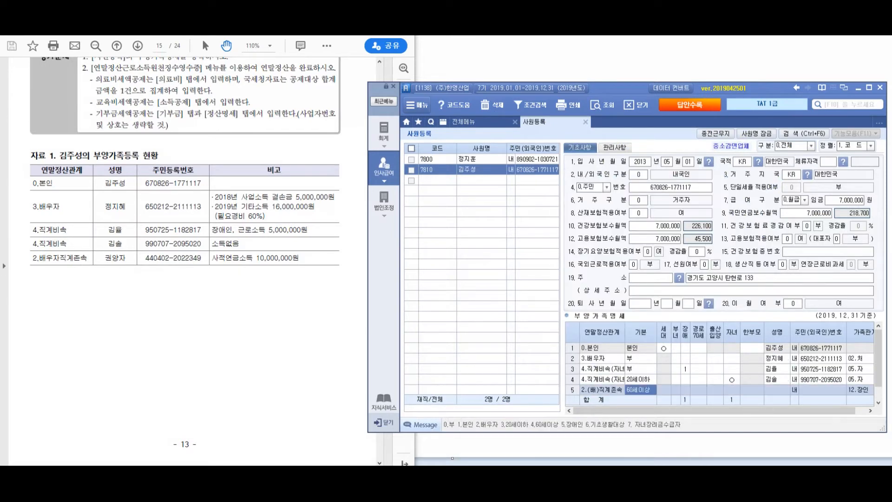
{"action": "key", "text": "Return"}
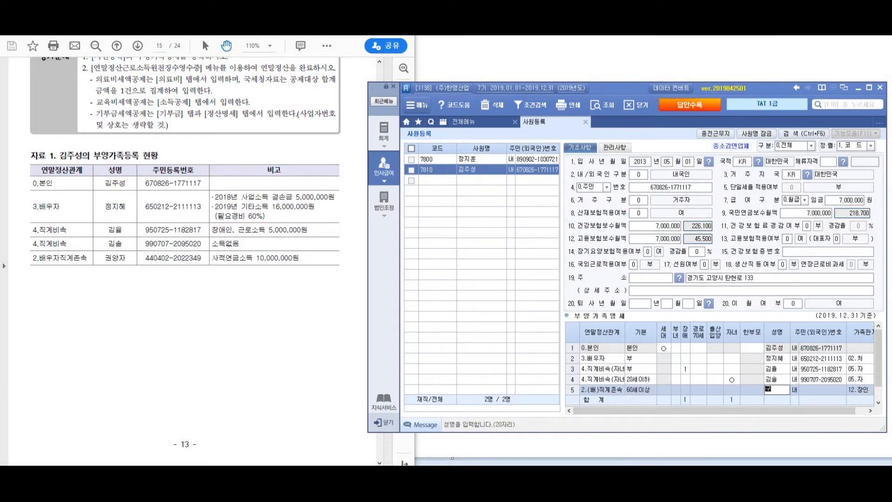
{"action": "key", "text": "Return"}
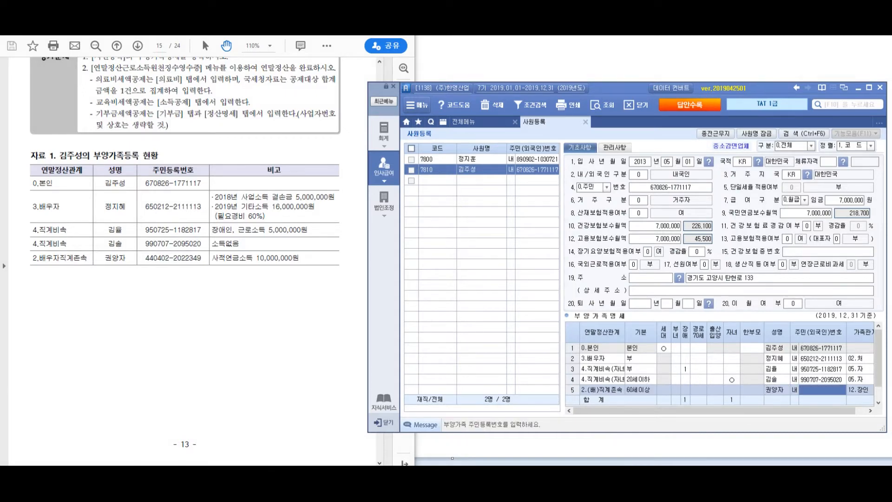
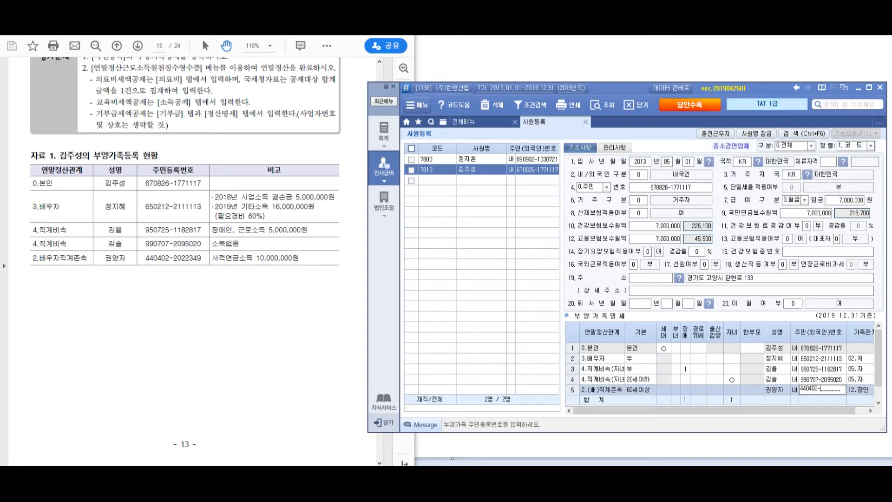
{"action": "key", "text": "Return"}
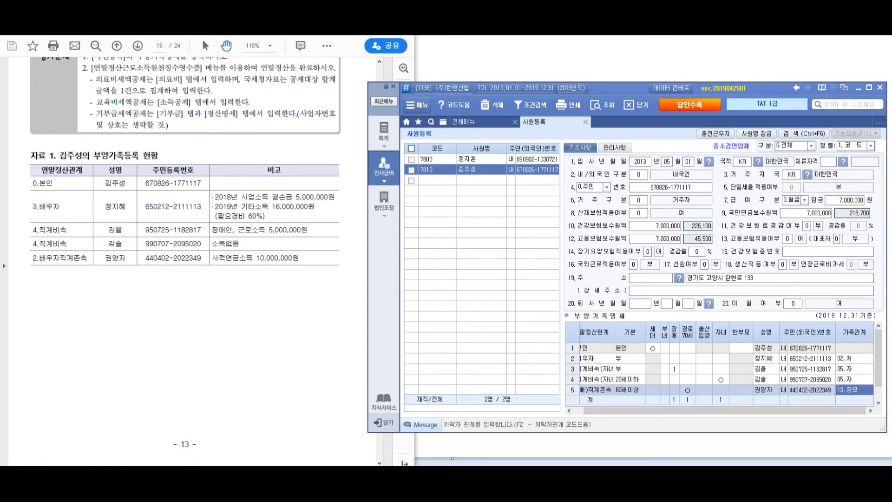
{"action": "key", "text": "Return"}
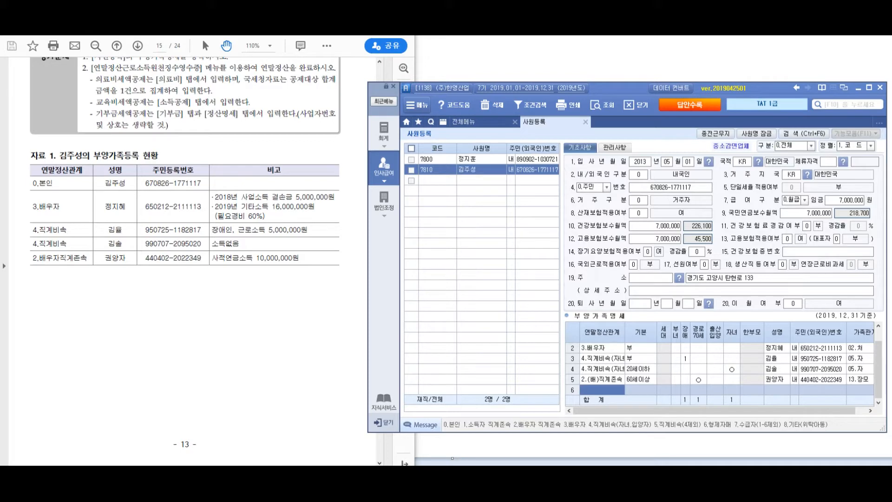
Change row 3's basic deduction to 장애인, then review the problem sheet PDF
{"action": "scroll", "coordinate": [723, 369], "scroll_direction": "up", "scroll_amount": 1}
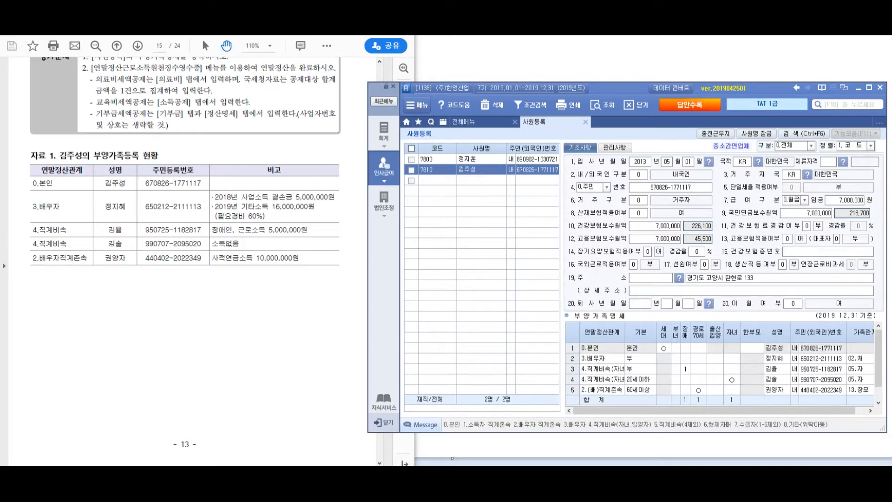
{"action": "left_click", "coordinate": [642, 369]}
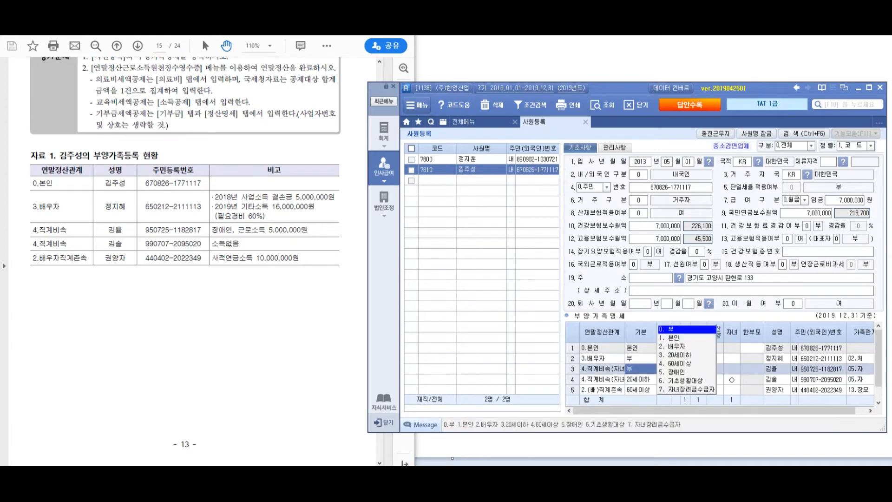
{"action": "key", "text": "5"}
{"action": "key", "text": "Right"}
{"action": "key", "text": "Left"}
{"action": "key", "text": "Right"}
{"action": "scroll", "coordinate": [723, 369], "scroll_direction": "down", "scroll_amount": 1}
{"action": "scroll", "coordinate": [723, 369], "scroll_direction": "up", "scroll_amount": 1}
{"action": "left_click", "coordinate": [200, 288]}
{"action": "scroll", "coordinate": [200, 288], "scroll_direction": "up", "scroll_amount": 6}
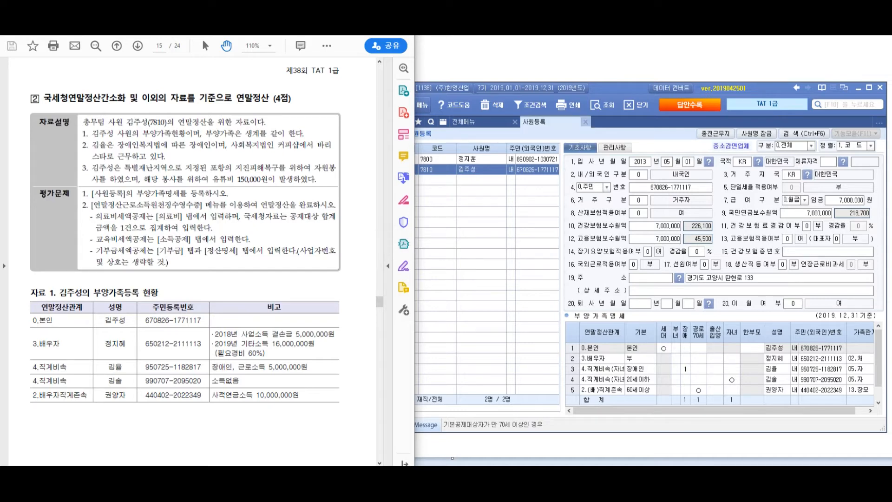
Close 사원등록 and load the second employee into the 연말정산 근로소득원천징수영수증 screen
{"action": "left_click", "coordinate": [698, 369]}
{"action": "left_click", "coordinate": [585, 122]}
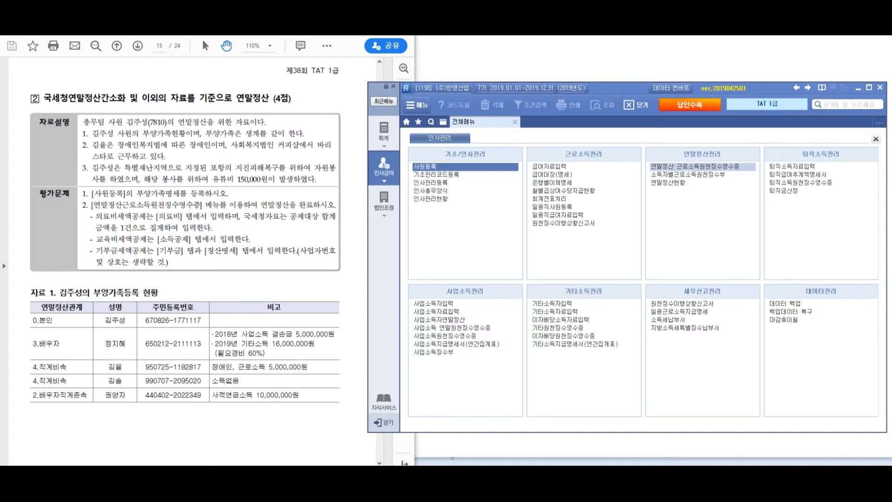
{"action": "left_click", "coordinate": [695, 166]}
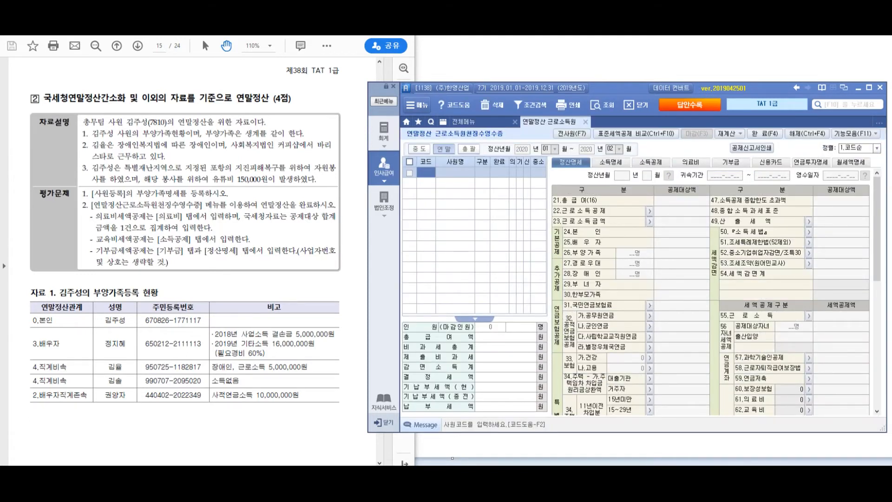
{"action": "key", "text": "F2"}
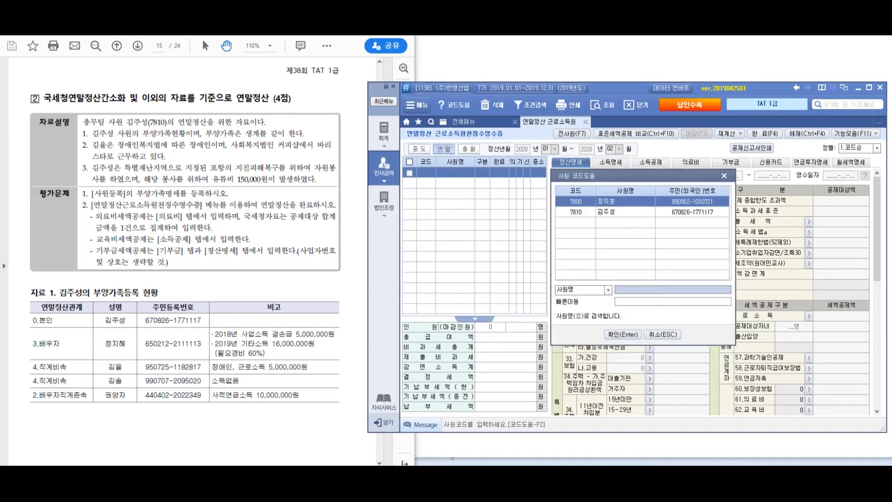
{"action": "key", "text": "Down"}
{"action": "key", "text": "Return"}
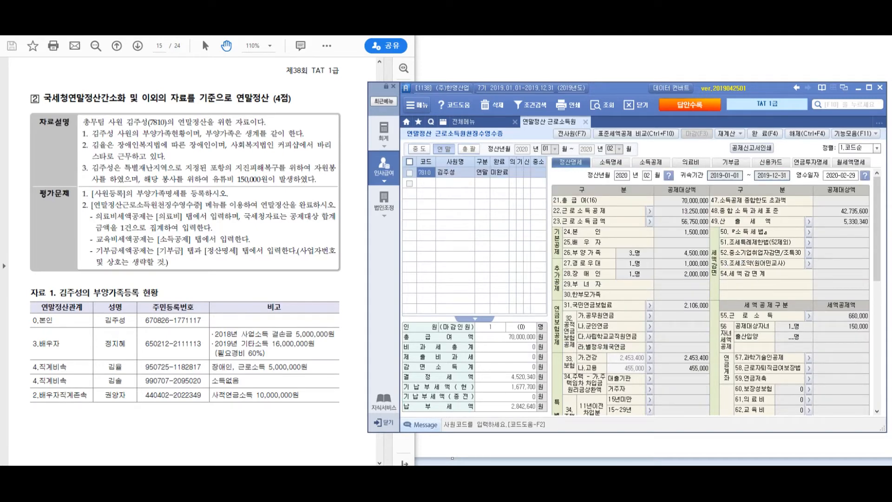
Switch to the problem sheet PDF and scroll down through it
{"action": "key", "text": "alt+Tab"}
{"action": "scroll", "coordinate": [186, 261], "scroll_direction": "down", "scroll_amount": 12}
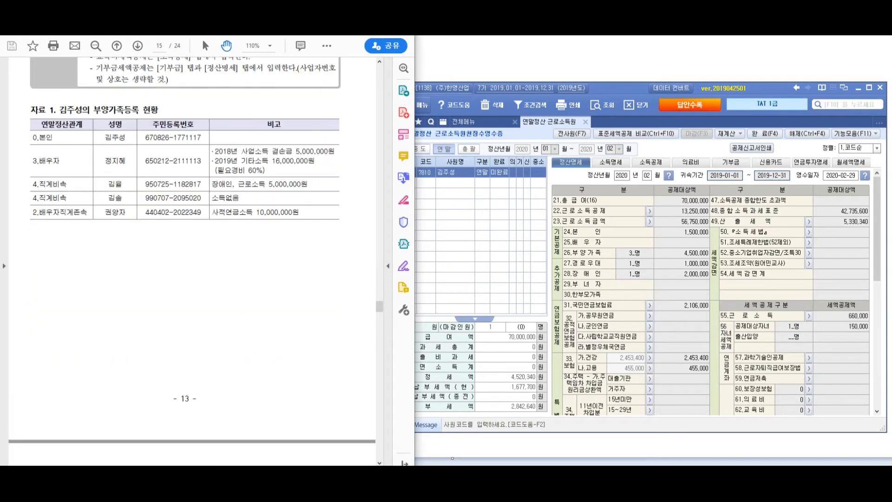
{"action": "scroll", "coordinate": [185, 260], "scroll_direction": "down", "scroll_amount": 1}
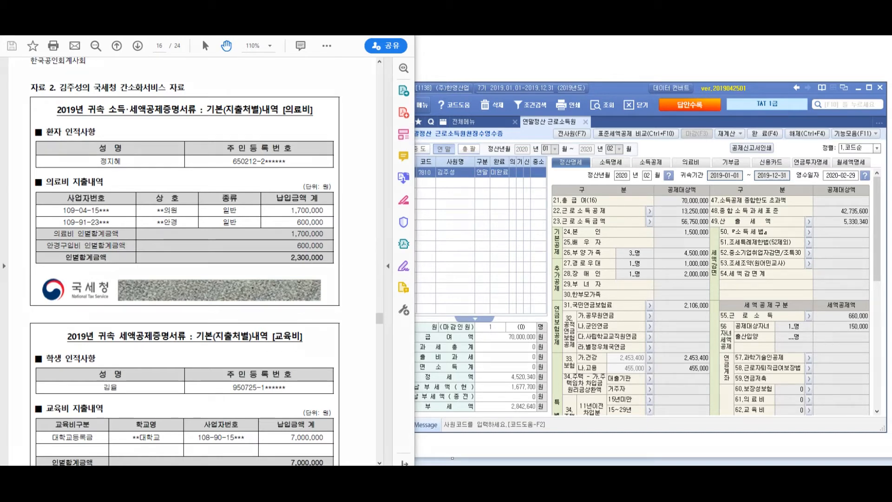
{"action": "left_click_drag", "start_coordinate": [118, 115], "coordinate": [80, 162]}
{"action": "left_click_drag", "start_coordinate": [153, 75], "coordinate": [160, 108]}
{"action": "mouse_move", "coordinate": [159, 96]}
{"action": "left_mouse_down"}
{"action": "mouse_move", "coordinate": [185, 84]}
{"action": "mouse_move", "coordinate": [191, 122]}
{"action": "left_mouse_up"}
{"action": "mouse_move", "coordinate": [192, 80]}
{"action": "left_mouse_down"}
{"action": "mouse_move", "coordinate": [208, 91]}
{"action": "mouse_move", "coordinate": [208, 123]}
{"action": "left_mouse_up"}
{"action": "mouse_move", "coordinate": [209, 109]}
{"action": "left_mouse_down"}
{"action": "mouse_move", "coordinate": [222, 91]}
{"action": "mouse_move", "coordinate": [229, 135]}
{"action": "left_mouse_up"}
{"action": "left_click_drag", "start_coordinate": [218, 110], "coordinate": [253, 99]}
{"action": "left_click_drag", "start_coordinate": [304, 77], "coordinate": [301, 108]}
{"action": "mouse_move", "coordinate": [326, 71]}
{"action": "left_mouse_down"}
{"action": "mouse_move", "coordinate": [333, 138]}
{"action": "mouse_move", "coordinate": [361, 106]}
{"action": "left_mouse_up"}
{"action": "left_click_drag", "start_coordinate": [368, 75], "coordinate": [374, 157]}
{"action": "left_click", "coordinate": [374, 95]}
{"action": "left_click", "coordinate": [381, 111]}
{"action": "left_click_drag", "start_coordinate": [409, 72], "coordinate": [402, 95]}
{"action": "left_click_drag", "start_coordinate": [395, 96], "coordinate": [416, 125]}
{"action": "left_click_drag", "start_coordinate": [411, 82], "coordinate": [436, 135]}
{"action": "mouse_move", "coordinate": [442, 81]}
{"action": "left_mouse_down"}
{"action": "mouse_move", "coordinate": [460, 120]}
{"action": "mouse_move", "coordinate": [479, 118]}
{"action": "left_mouse_up"}
{"action": "left_click", "coordinate": [485, 117]}
{"action": "left_click_drag", "start_coordinate": [507, 87], "coordinate": [527, 111]}
{"action": "mouse_move", "coordinate": [534, 80]}
{"action": "left_mouse_down"}
{"action": "mouse_move", "coordinate": [539, 117]}
{"action": "mouse_move", "coordinate": [554, 98]}
{"action": "left_mouse_up"}
{"action": "left_click_drag", "start_coordinate": [556, 74], "coordinate": [558, 122]}
{"action": "left_click_drag", "start_coordinate": [581, 78], "coordinate": [598, 111]}
{"action": "left_click_drag", "start_coordinate": [611, 74], "coordinate": [571, 107]}
{"action": "left_click_drag", "start_coordinate": [609, 106], "coordinate": [618, 112]}
{"action": "left_click_drag", "start_coordinate": [605, 64], "coordinate": [585, 102]}
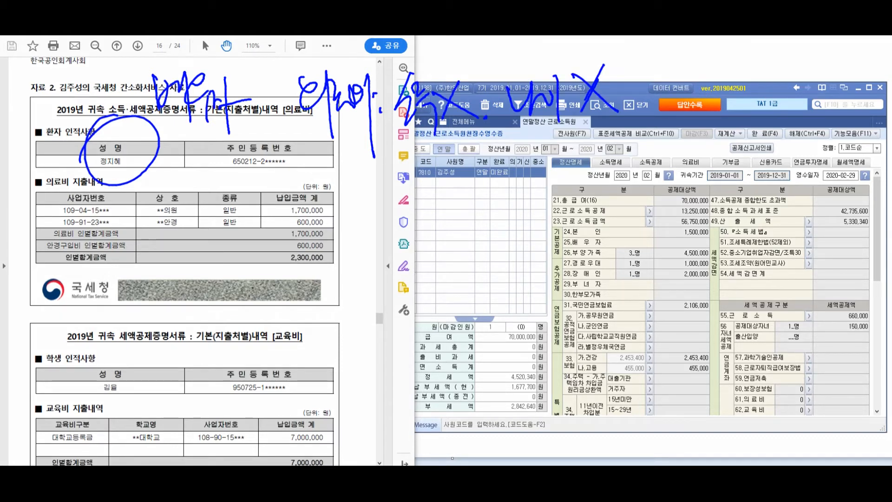
{"action": "mouse_move", "coordinate": [311, 181]}
{"action": "left_mouse_down"}
{"action": "mouse_move", "coordinate": [328, 216]}
{"action": "mouse_move", "coordinate": [347, 193]}
{"action": "left_mouse_up"}
{"action": "mouse_move", "coordinate": [335, 213]}
{"action": "left_mouse_down"}
{"action": "mouse_move", "coordinate": [331, 229]}
{"action": "mouse_move", "coordinate": [359, 193]}
{"action": "mouse_move", "coordinate": [388, 186]}
{"action": "mouse_move", "coordinate": [408, 209]}
{"action": "mouse_move", "coordinate": [434, 183]}
{"action": "mouse_move", "coordinate": [449, 215]}
{"action": "left_mouse_up"}
{"action": "left_click", "coordinate": [453, 178]}
{"action": "left_click", "coordinate": [458, 195]}
{"action": "left_click_drag", "start_coordinate": [486, 176], "coordinate": [502, 211]}
{"action": "mouse_move", "coordinate": [500, 179]}
{"action": "left_mouse_down"}
{"action": "mouse_move", "coordinate": [511, 218]}
{"action": "mouse_move", "coordinate": [532, 196]}
{"action": "left_mouse_up"}
{"action": "left_click_drag", "start_coordinate": [533, 185], "coordinate": [543, 199]}
{"action": "left_click_drag", "start_coordinate": [543, 198], "coordinate": [545, 213]}
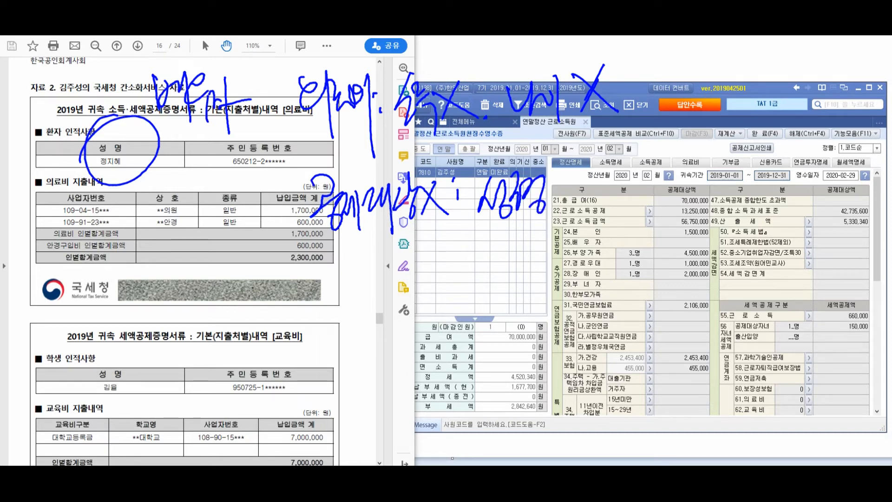
{"action": "left_click_drag", "start_coordinate": [573, 164], "coordinate": [556, 217]}
{"action": "left_click_drag", "start_coordinate": [577, 180], "coordinate": [590, 207]}
{"action": "mouse_move", "coordinate": [596, 170]}
{"action": "left_mouse_down"}
{"action": "mouse_move", "coordinate": [595, 205]}
{"action": "mouse_move", "coordinate": [614, 184]}
{"action": "mouse_move", "coordinate": [623, 198]}
{"action": "left_mouse_up"}
{"action": "left_click_drag", "start_coordinate": [638, 169], "coordinate": [618, 204]}
{"action": "left_click_drag", "start_coordinate": [625, 184], "coordinate": [653, 201]}
{"action": "left_click_drag", "start_coordinate": [656, 161], "coordinate": [649, 224]}
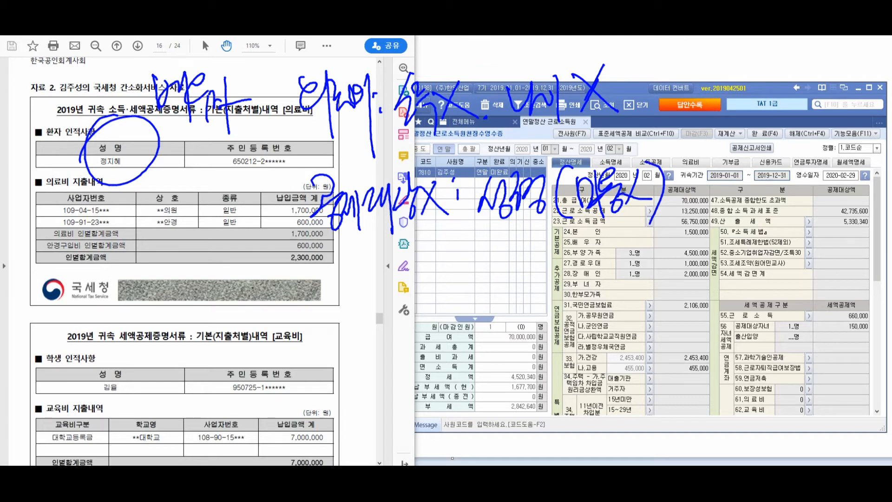
{"action": "left_click_drag", "start_coordinate": [494, 253], "coordinate": [519, 282]}
{"action": "left_click_drag", "start_coordinate": [519, 244], "coordinate": [530, 269]}
{"action": "left_click_drag", "start_coordinate": [510, 279], "coordinate": [538, 284]}
{"action": "left_click_drag", "start_coordinate": [544, 246], "coordinate": [554, 263]}
{"action": "left_click_drag", "start_coordinate": [539, 261], "coordinate": [554, 286]}
{"action": "left_click_drag", "start_coordinate": [550, 246], "coordinate": [567, 265]}
{"action": "mouse_move", "coordinate": [548, 260]}
{"action": "left_mouse_down"}
{"action": "mouse_move", "coordinate": [567, 284]}
{"action": "mouse_move", "coordinate": [581, 246]}
{"action": "mouse_move", "coordinate": [587, 286]}
{"action": "left_mouse_up"}
{"action": "mouse_move", "coordinate": [595, 244]}
{"action": "left_mouse_down"}
{"action": "mouse_move", "coordinate": [607, 288]}
{"action": "mouse_move", "coordinate": [632, 241]}
{"action": "mouse_move", "coordinate": [632, 319]}
{"action": "left_mouse_up"}
{"action": "mouse_move", "coordinate": [669, 245]}
{"action": "left_mouse_down"}
{"action": "mouse_move", "coordinate": [655, 278]}
{"action": "mouse_move", "coordinate": [682, 274]}
{"action": "left_mouse_up"}
{"action": "left_click_drag", "start_coordinate": [697, 258], "coordinate": [658, 269]}
{"action": "mouse_move", "coordinate": [708, 246]}
{"action": "left_mouse_down"}
{"action": "mouse_move", "coordinate": [717, 274]}
{"action": "mouse_move", "coordinate": [660, 335]}
{"action": "left_mouse_up"}
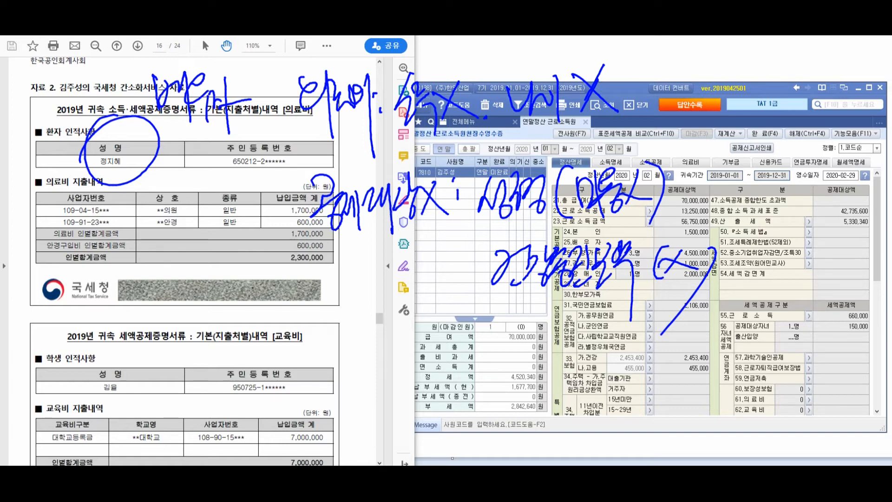
{"action": "left_click_drag", "start_coordinate": [460, 302], "coordinate": [800, 320]}
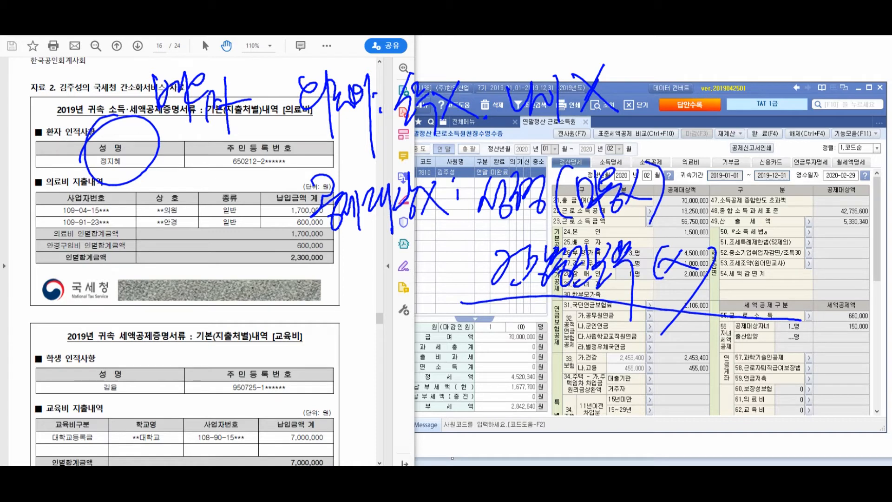
{"action": "left_click_drag", "start_coordinate": [706, 183], "coordinate": [714, 295]}
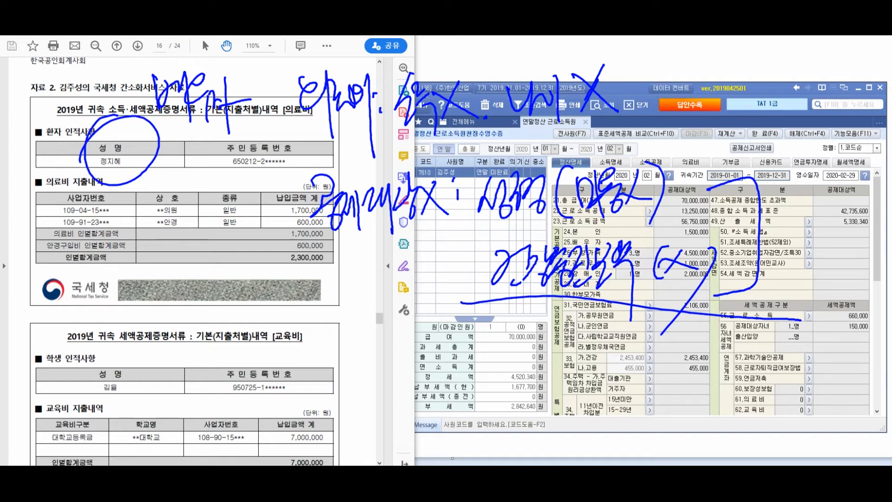
{"action": "left_click_drag", "start_coordinate": [79, 261], "coordinate": [35, 258]}
{"action": "left_click_drag", "start_coordinate": [88, 267], "coordinate": [106, 360]}
{"action": "mouse_move", "coordinate": [163, 329]}
{"action": "left_mouse_down"}
{"action": "mouse_move", "coordinate": [179, 376]}
{"action": "mouse_move", "coordinate": [226, 365]}
{"action": "left_mouse_up"}
{"action": "mouse_move", "coordinate": [235, 332]}
{"action": "left_mouse_down"}
{"action": "mouse_move", "coordinate": [260, 335]}
{"action": "mouse_move", "coordinate": [272, 367]}
{"action": "left_mouse_up"}
{"action": "left_click_drag", "start_coordinate": [275, 333], "coordinate": [297, 350]}
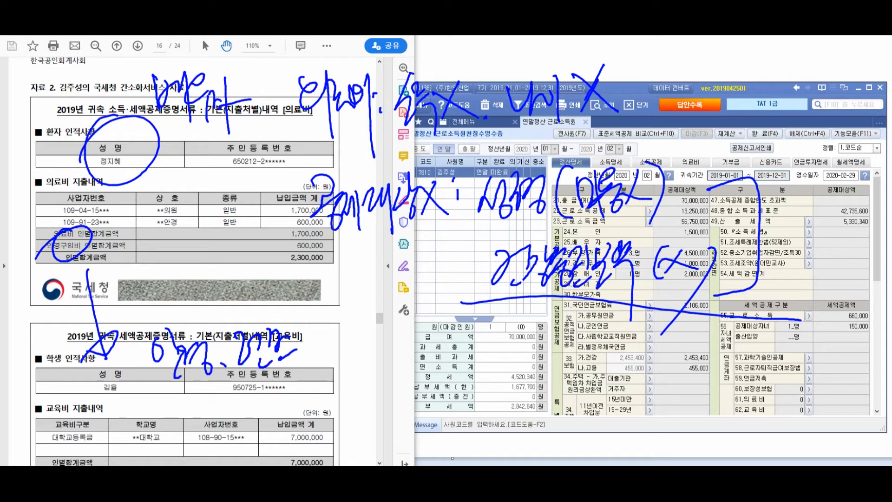
{"action": "mouse_move", "coordinate": [235, 393]}
{"action": "left_mouse_down"}
{"action": "mouse_move", "coordinate": [244, 415]}
{"action": "mouse_move", "coordinate": [272, 430]}
{"action": "left_mouse_up"}
{"action": "left_click_drag", "start_coordinate": [262, 398], "coordinate": [288, 442]}
{"action": "mouse_move", "coordinate": [299, 393]}
{"action": "left_mouse_down"}
{"action": "mouse_move", "coordinate": [334, 421]}
{"action": "mouse_move", "coordinate": [365, 409]}
{"action": "mouse_move", "coordinate": [395, 432]}
{"action": "left_mouse_up"}
{"action": "left_click_drag", "start_coordinate": [398, 399], "coordinate": [408, 425]}
{"action": "mouse_move", "coordinate": [413, 393]}
{"action": "left_mouse_down"}
{"action": "mouse_move", "coordinate": [421, 441]}
{"action": "mouse_move", "coordinate": [438, 395]}
{"action": "left_mouse_up"}
{"action": "left_click_drag", "start_coordinate": [421, 411], "coordinate": [438, 433]}
{"action": "left_click_drag", "start_coordinate": [438, 397], "coordinate": [458, 416]}
{"action": "left_click_drag", "start_coordinate": [462, 386], "coordinate": [471, 430]}
{"action": "mouse_move", "coordinate": [481, 393]}
{"action": "left_mouse_down"}
{"action": "mouse_move", "coordinate": [493, 410]}
{"action": "mouse_move", "coordinate": [482, 394]}
{"action": "left_mouse_up"}
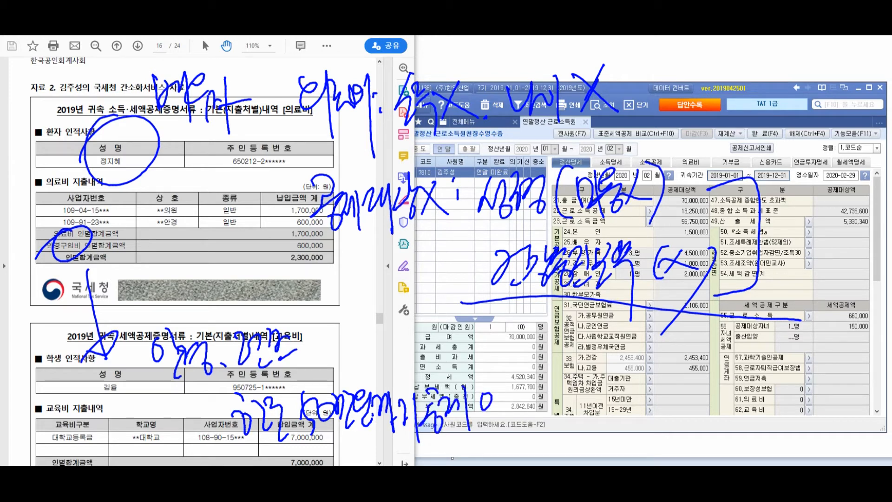
{"action": "key", "text": "Escape"}
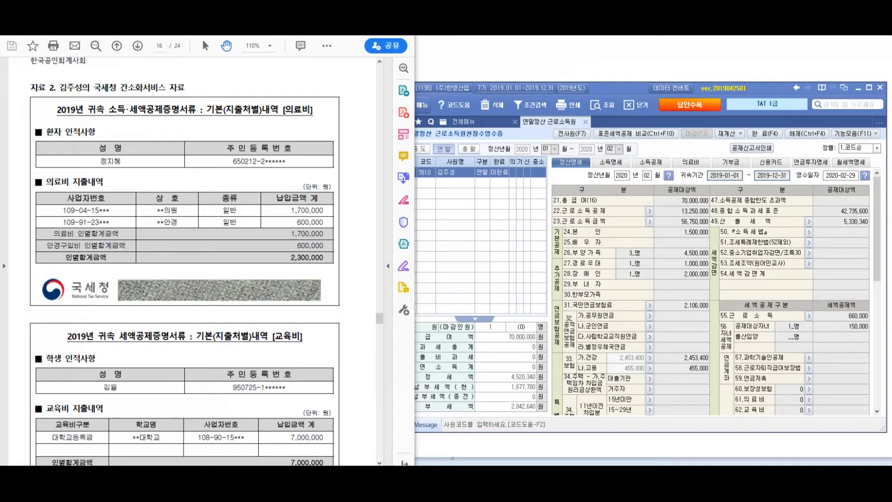
Open the 의료비 page and select the spouse (배우자) as the medical patient
{"action": "left_click", "coordinate": [691, 162]}
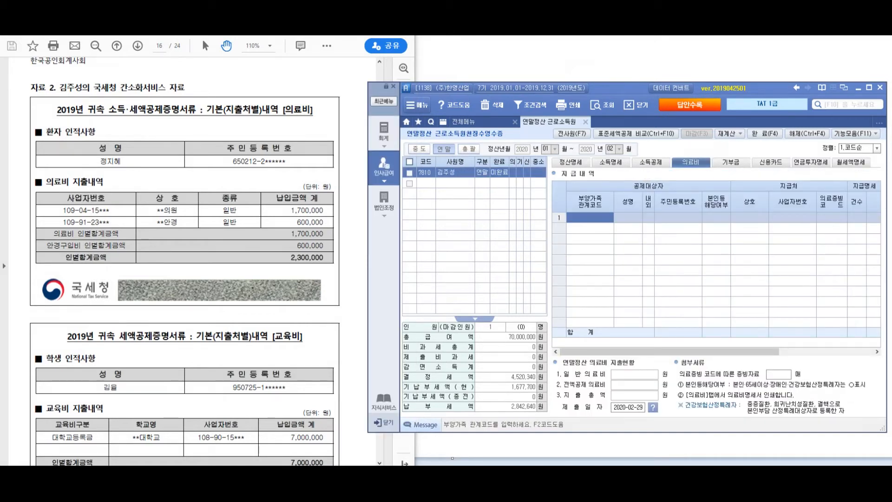
{"action": "key", "text": "F2"}
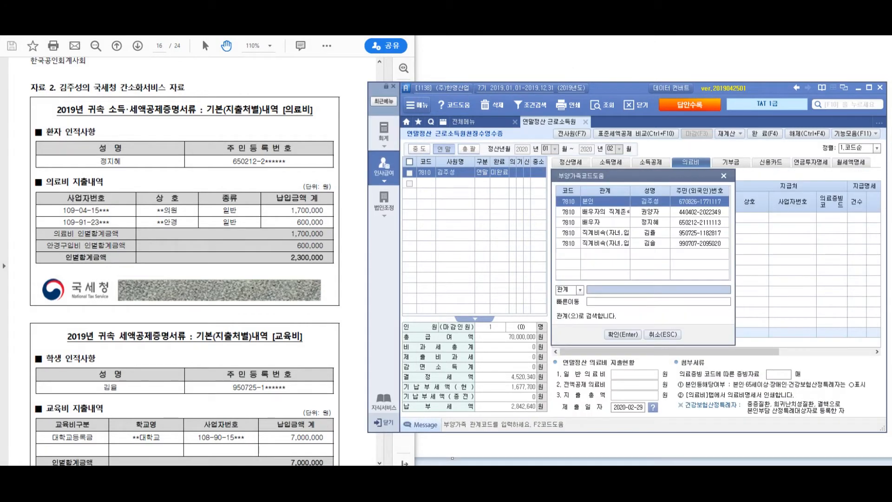
{"action": "key", "text": "Down"}
{"action": "key", "text": "Down"}
{"action": "key", "text": "Return"}
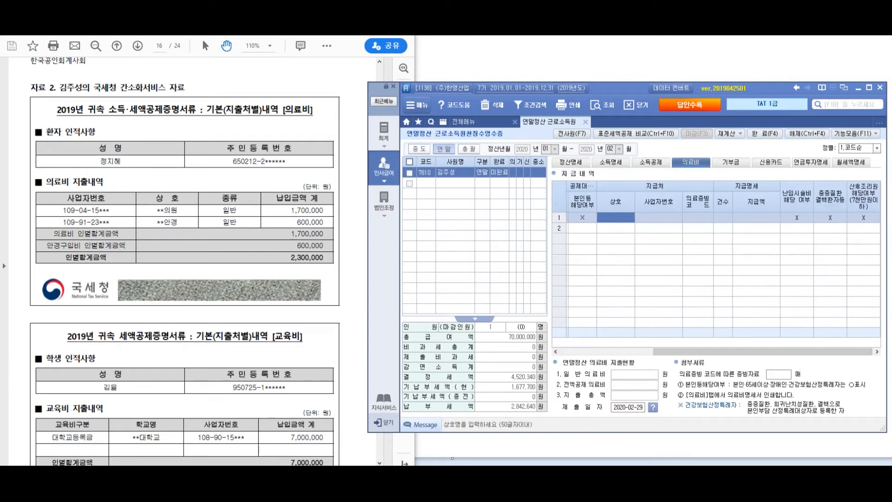
Record 1.국세청 evidence, 1 case and 2,200,000 paid for the spouse
{"action": "key", "text": "Return"}
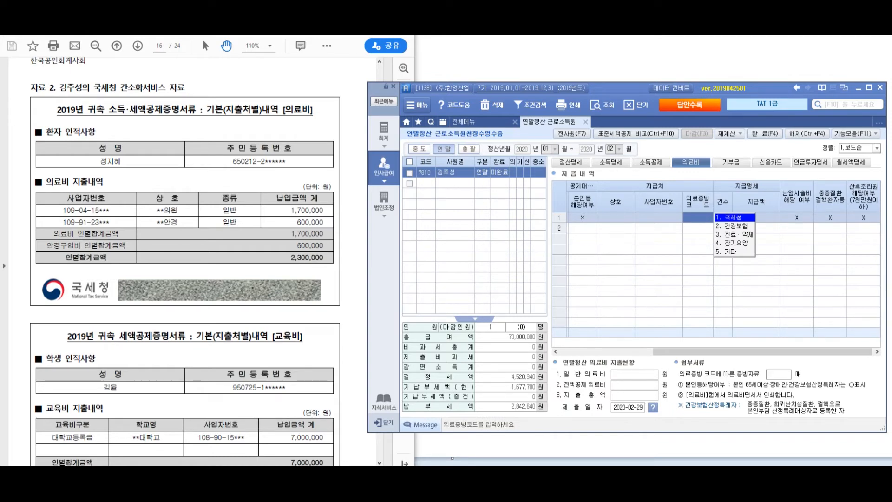
{"action": "key", "text": "Return"}
{"action": "type", "text": "1"}
{"action": "key", "text": "Return"}
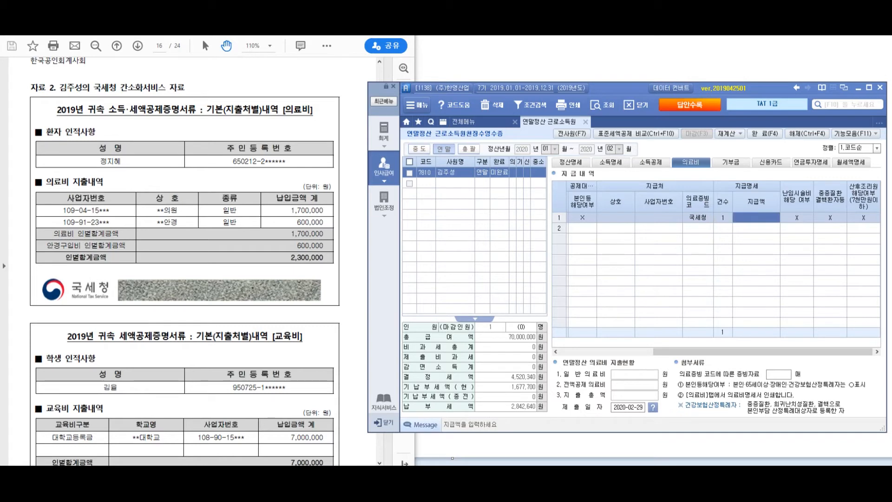
{"action": "type", "text": "2200000"}
{"action": "key", "text": "Return"}
{"action": "key", "text": "Return"}
{"action": "key", "text": "Return"}
{"action": "key", "text": "Return"}
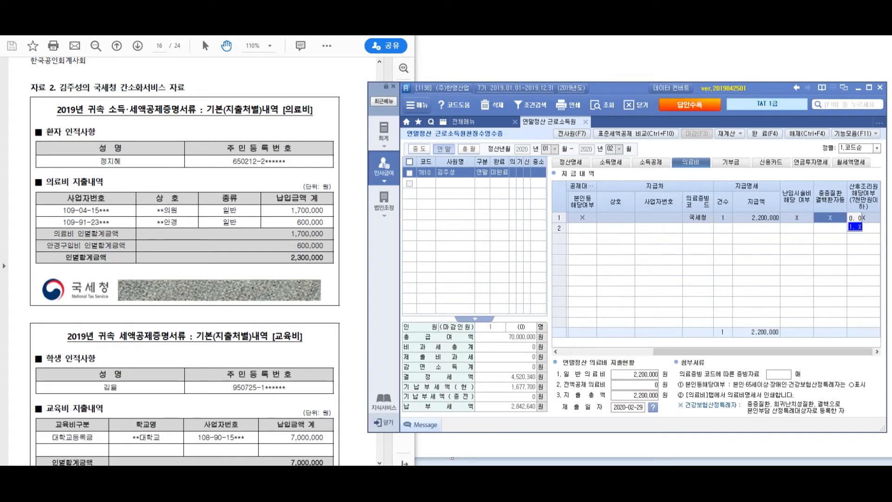
Review the spouse's medical row and bring the PDF evidence back to the front
{"action": "left_click_drag", "start_coordinate": [670, 352], "coordinate": [763, 352]}
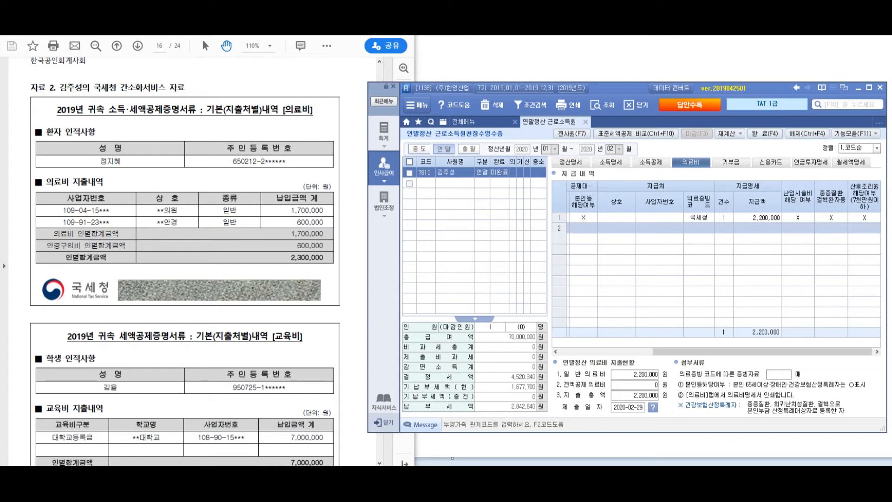
{"action": "left_click", "coordinate": [757, 218]}
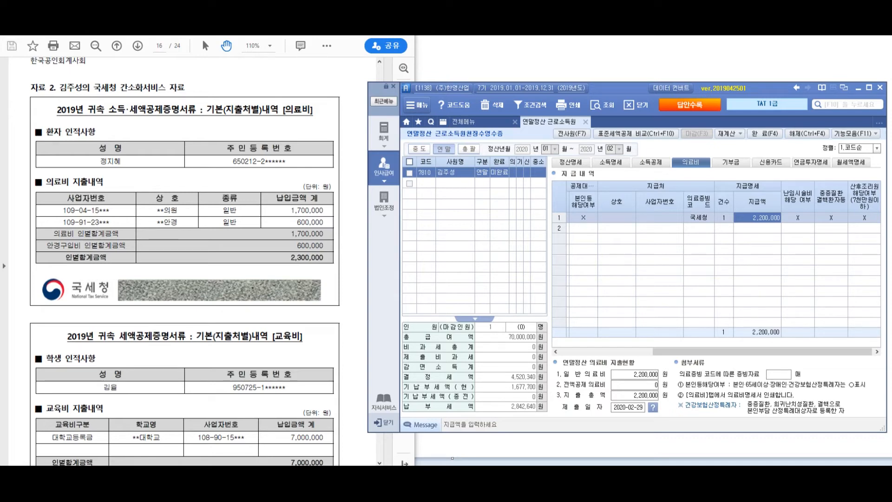
{"action": "right_click", "coordinate": [617, 352]}
{"action": "key", "text": "Escape"}
{"action": "left_click", "coordinate": [617, 352]}
{"action": "left_click", "coordinate": [186, 278]}
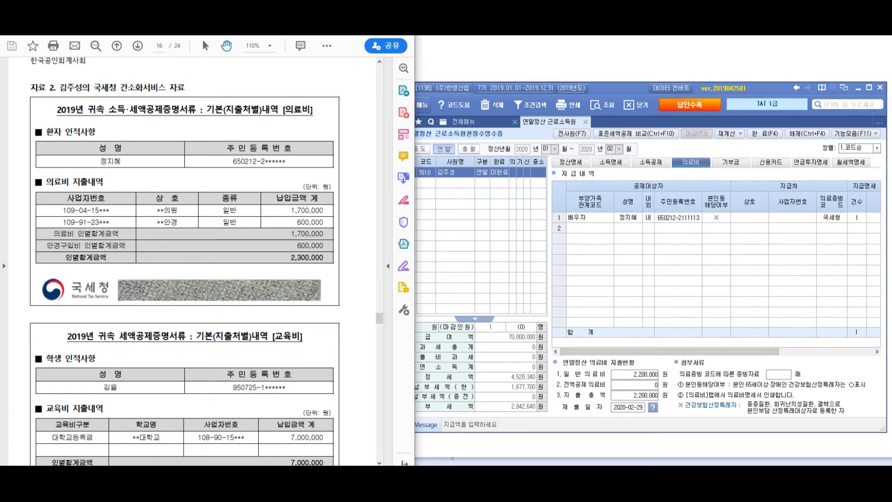
{"action": "scroll", "coordinate": [186, 279], "scroll_direction": "down", "scroll_amount": 7}
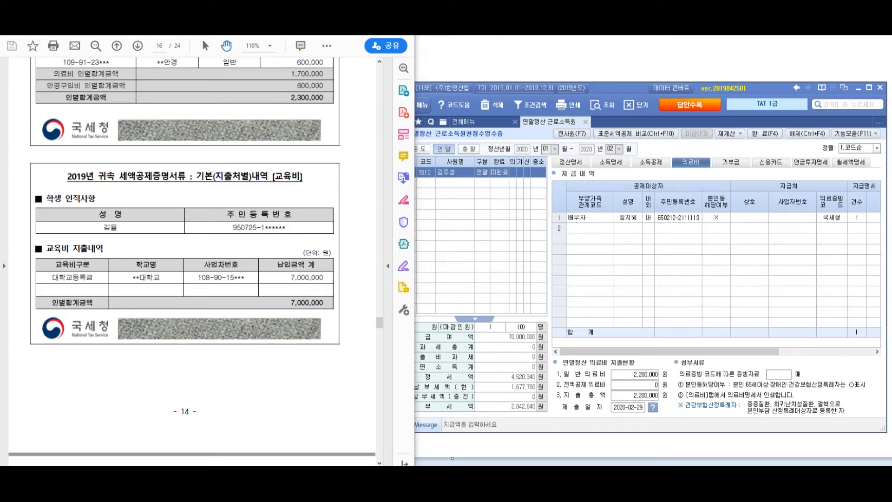
{"action": "mouse_move", "coordinate": [284, 142]}
{"action": "left_mouse_down"}
{"action": "mouse_move", "coordinate": [394, 82]}
{"action": "mouse_move", "coordinate": [388, 73]}
{"action": "mouse_move", "coordinate": [474, 80]}
{"action": "mouse_move", "coordinate": [529, 64]}
{"action": "mouse_move", "coordinate": [503, 97]}
{"action": "mouse_move", "coordinate": [531, 103]}
{"action": "left_mouse_up"}
{"action": "mouse_move", "coordinate": [583, 60]}
{"action": "left_mouse_down"}
{"action": "mouse_move", "coordinate": [557, 96]}
{"action": "mouse_move", "coordinate": [579, 103]}
{"action": "left_mouse_up"}
{"action": "left_click_drag", "start_coordinate": [580, 70], "coordinate": [602, 80]}
{"action": "left_click_drag", "start_coordinate": [590, 91], "coordinate": [603, 119]}
{"action": "left_click_drag", "start_coordinate": [635, 74], "coordinate": [631, 74]}
{"action": "mouse_move", "coordinate": [409, 123]}
{"action": "left_mouse_down"}
{"action": "mouse_move", "coordinate": [396, 173]}
{"action": "mouse_move", "coordinate": [428, 140]}
{"action": "mouse_move", "coordinate": [445, 155]}
{"action": "left_mouse_up"}
{"action": "left_click_drag", "start_coordinate": [453, 142], "coordinate": [463, 152]}
{"action": "left_click_drag", "start_coordinate": [467, 119], "coordinate": [473, 171]}
{"action": "left_click_drag", "start_coordinate": [469, 139], "coordinate": [491, 148]}
{"action": "mouse_move", "coordinate": [498, 121]}
{"action": "left_mouse_down"}
{"action": "mouse_move", "coordinate": [500, 186]}
{"action": "mouse_move", "coordinate": [508, 146]}
{"action": "left_mouse_up"}
{"action": "mouse_move", "coordinate": [514, 134]}
{"action": "left_mouse_down"}
{"action": "mouse_move", "coordinate": [516, 152]}
{"action": "mouse_move", "coordinate": [529, 150]}
{"action": "left_mouse_up"}
{"action": "left_click_drag", "start_coordinate": [534, 138], "coordinate": [537, 198]}
{"action": "mouse_move", "coordinate": [559, 127]}
{"action": "left_mouse_down"}
{"action": "mouse_move", "coordinate": [570, 154]}
{"action": "mouse_move", "coordinate": [586, 157]}
{"action": "left_mouse_up"}
{"action": "left_click_drag", "start_coordinate": [581, 125], "coordinate": [599, 156]}
{"action": "mouse_move", "coordinate": [605, 129]}
{"action": "left_mouse_down"}
{"action": "mouse_move", "coordinate": [598, 166]}
{"action": "mouse_move", "coordinate": [604, 158]}
{"action": "left_mouse_up"}
{"action": "left_click_drag", "start_coordinate": [623, 119], "coordinate": [625, 195]}
{"action": "left_click_drag", "start_coordinate": [649, 125], "coordinate": [659, 137]}
{"action": "mouse_move", "coordinate": [638, 139]}
{"action": "left_mouse_down"}
{"action": "mouse_move", "coordinate": [660, 158]}
{"action": "mouse_move", "coordinate": [672, 145]}
{"action": "left_mouse_up"}
{"action": "left_click_drag", "start_coordinate": [667, 136], "coordinate": [682, 151]}
{"action": "left_click_drag", "start_coordinate": [687, 120], "coordinate": [687, 174]}
{"action": "mouse_move", "coordinate": [695, 148]}
{"action": "left_mouse_down"}
{"action": "mouse_move", "coordinate": [717, 126]}
{"action": "mouse_move", "coordinate": [722, 155]}
{"action": "left_mouse_up"}
{"action": "left_click_drag", "start_coordinate": [741, 117], "coordinate": [720, 168]}
{"action": "mouse_move", "coordinate": [405, 195]}
{"action": "left_mouse_down"}
{"action": "mouse_move", "coordinate": [396, 235]}
{"action": "mouse_move", "coordinate": [405, 247]}
{"action": "left_mouse_up"}
{"action": "mouse_move", "coordinate": [416, 218]}
{"action": "left_mouse_down"}
{"action": "mouse_move", "coordinate": [430, 213]}
{"action": "mouse_move", "coordinate": [432, 223]}
{"action": "left_mouse_up"}
{"action": "mouse_move", "coordinate": [446, 201]}
{"action": "left_mouse_down"}
{"action": "mouse_move", "coordinate": [465, 232]}
{"action": "mouse_move", "coordinate": [477, 224]}
{"action": "left_mouse_up"}
{"action": "mouse_move", "coordinate": [475, 201]}
{"action": "left_mouse_down"}
{"action": "mouse_move", "coordinate": [488, 230]}
{"action": "mouse_move", "coordinate": [499, 220]}
{"action": "left_mouse_up"}
{"action": "left_click_drag", "start_coordinate": [504, 195], "coordinate": [518, 241]}
{"action": "left_click_drag", "start_coordinate": [521, 205], "coordinate": [537, 255]}
{"action": "mouse_move", "coordinate": [601, 195]}
{"action": "left_mouse_down"}
{"action": "mouse_move", "coordinate": [590, 223]}
{"action": "mouse_move", "coordinate": [619, 216]}
{"action": "left_mouse_up"}
{"action": "mouse_move", "coordinate": [616, 215]}
{"action": "left_mouse_down"}
{"action": "mouse_move", "coordinate": [613, 231]}
{"action": "mouse_move", "coordinate": [638, 197]}
{"action": "left_mouse_up"}
{"action": "mouse_move", "coordinate": [627, 226]}
{"action": "left_mouse_down"}
{"action": "mouse_move", "coordinate": [646, 205]}
{"action": "mouse_move", "coordinate": [656, 219]}
{"action": "left_mouse_up"}
{"action": "mouse_move", "coordinate": [659, 200]}
{"action": "left_mouse_down"}
{"action": "mouse_move", "coordinate": [660, 233]}
{"action": "mouse_move", "coordinate": [675, 217]}
{"action": "left_mouse_up"}
{"action": "left_click_drag", "start_coordinate": [676, 198], "coordinate": [684, 203]}
{"action": "mouse_move", "coordinate": [685, 210]}
{"action": "left_mouse_down"}
{"action": "mouse_move", "coordinate": [689, 241]}
{"action": "mouse_move", "coordinate": [700, 226]}
{"action": "left_mouse_up"}
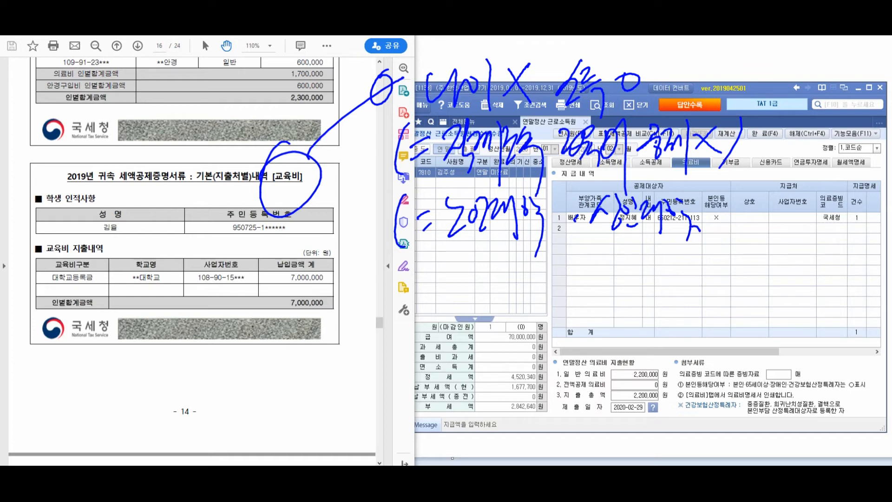
{"action": "mouse_move", "coordinate": [749, 215]}
{"action": "left_mouse_down"}
{"action": "mouse_move", "coordinate": [799, 210]}
{"action": "mouse_move", "coordinate": [790, 251]}
{"action": "left_mouse_up"}
{"action": "mouse_move", "coordinate": [834, 207]}
{"action": "left_mouse_down"}
{"action": "mouse_move", "coordinate": [809, 241]}
{"action": "mouse_move", "coordinate": [840, 247]}
{"action": "left_mouse_up"}
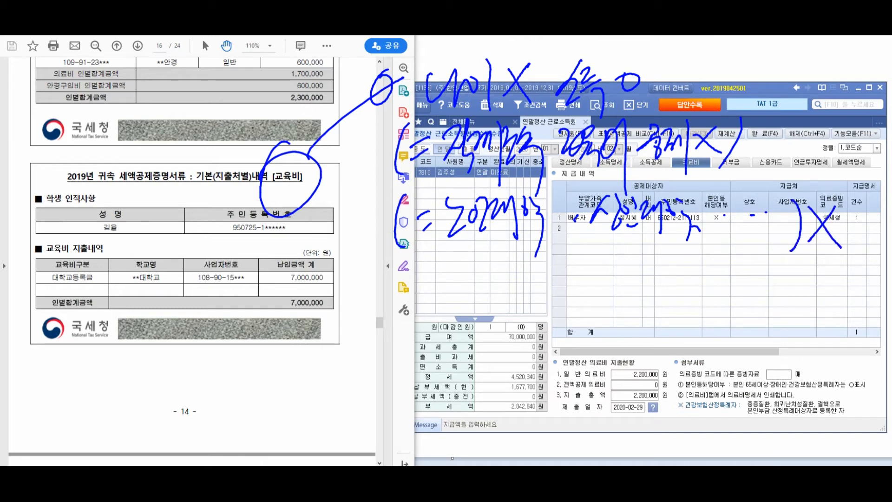
{"action": "left_click_drag", "start_coordinate": [296, 271], "coordinate": [331, 353]}
{"action": "left_click_drag", "start_coordinate": [311, 348], "coordinate": [312, 345]}
{"action": "left_click_drag", "start_coordinate": [358, 291], "coordinate": [367, 300]}
{"action": "left_click_drag", "start_coordinate": [351, 317], "coordinate": [365, 324]}
{"action": "mouse_move", "coordinate": [373, 303]}
{"action": "left_mouse_down"}
{"action": "mouse_move", "coordinate": [376, 322]}
{"action": "mouse_move", "coordinate": [387, 321]}
{"action": "left_mouse_up"}
{"action": "mouse_move", "coordinate": [387, 295]}
{"action": "left_mouse_down"}
{"action": "mouse_move", "coordinate": [399, 361]}
{"action": "mouse_move", "coordinate": [411, 331]}
{"action": "mouse_move", "coordinate": [421, 333]}
{"action": "left_mouse_up"}
{"action": "left_click_drag", "start_coordinate": [434, 297], "coordinate": [436, 321]}
{"action": "left_click_drag", "start_coordinate": [442, 297], "coordinate": [460, 334]}
{"action": "left_click_drag", "start_coordinate": [447, 305], "coordinate": [456, 309]}
{"action": "mouse_move", "coordinate": [461, 294]}
{"action": "left_mouse_down"}
{"action": "mouse_move", "coordinate": [483, 331]}
{"action": "mouse_move", "coordinate": [550, 265]}
{"action": "left_mouse_up"}
{"action": "left_click_drag", "start_coordinate": [506, 311], "coordinate": [551, 376]}
{"action": "left_click_drag", "start_coordinate": [507, 308], "coordinate": [556, 306]}
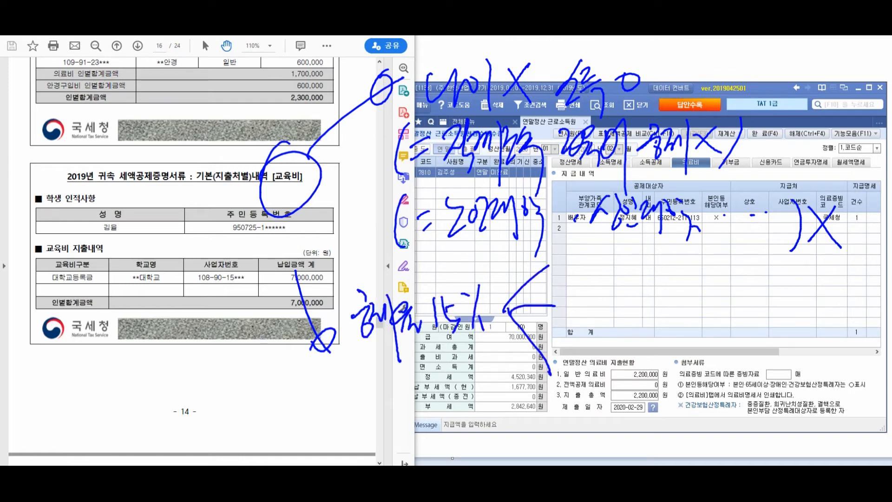
{"action": "left_click_drag", "start_coordinate": [567, 246], "coordinate": [572, 276]}
{"action": "left_click_drag", "start_coordinate": [564, 285], "coordinate": [581, 276]}
{"action": "left_click_drag", "start_coordinate": [589, 274], "coordinate": [589, 275]}
{"action": "left_click_drag", "start_coordinate": [617, 243], "coordinate": [610, 267]}
{"action": "mouse_move", "coordinate": [610, 267]}
{"action": "left_mouse_down"}
{"action": "mouse_move", "coordinate": [624, 254]}
{"action": "mouse_move", "coordinate": [626, 278]}
{"action": "left_mouse_up"}
{"action": "left_click_drag", "start_coordinate": [619, 279], "coordinate": [620, 292]}
{"action": "left_click_drag", "start_coordinate": [639, 255], "coordinate": [655, 282]}
{"action": "mouse_move", "coordinate": [664, 275]}
{"action": "left_mouse_down"}
{"action": "mouse_move", "coordinate": [691, 265]}
{"action": "mouse_move", "coordinate": [697, 275]}
{"action": "left_mouse_up"}
{"action": "left_click_drag", "start_coordinate": [701, 246], "coordinate": [710, 269]}
{"action": "mouse_move", "coordinate": [713, 254]}
{"action": "left_mouse_down"}
{"action": "mouse_move", "coordinate": [715, 284]}
{"action": "mouse_move", "coordinate": [726, 263]}
{"action": "left_mouse_up"}
{"action": "mouse_move", "coordinate": [723, 260]}
{"action": "left_mouse_down"}
{"action": "mouse_move", "coordinate": [738, 267]}
{"action": "mouse_move", "coordinate": [742, 311]}
{"action": "left_mouse_up"}
{"action": "mouse_move", "coordinate": [769, 257]}
{"action": "left_mouse_down"}
{"action": "mouse_move", "coordinate": [772, 285]}
{"action": "mouse_move", "coordinate": [804, 265]}
{"action": "left_mouse_up"}
{"action": "left_click_drag", "start_coordinate": [801, 273], "coordinate": [827, 261]}
{"action": "mouse_move", "coordinate": [828, 259]}
{"action": "left_mouse_down"}
{"action": "mouse_move", "coordinate": [841, 280]}
{"action": "mouse_move", "coordinate": [853, 269]}
{"action": "left_mouse_up"}
{"action": "left_click_drag", "start_coordinate": [850, 263], "coordinate": [861, 280]}
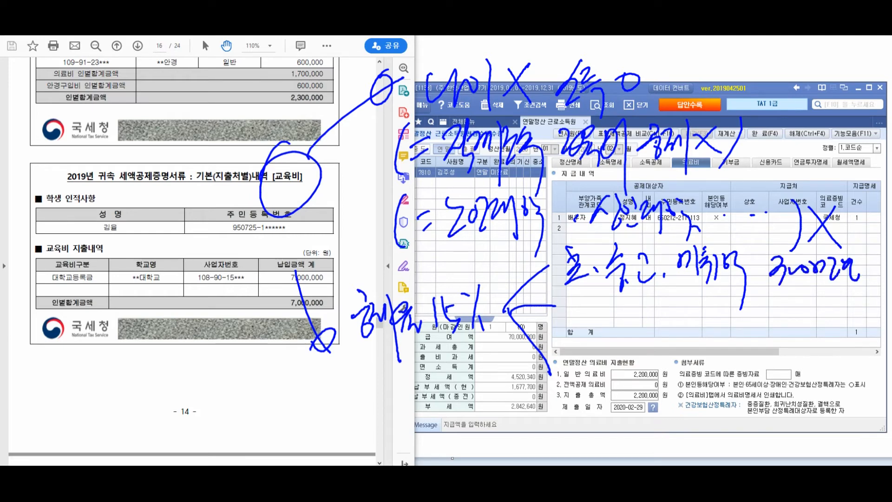
{"action": "mouse_move", "coordinate": [562, 302]}
{"action": "left_mouse_down"}
{"action": "mouse_move", "coordinate": [586, 324]}
{"action": "mouse_move", "coordinate": [623, 310]}
{"action": "left_mouse_up"}
{"action": "mouse_move", "coordinate": [615, 328]}
{"action": "left_mouse_down"}
{"action": "mouse_move", "coordinate": [616, 340]}
{"action": "mouse_move", "coordinate": [638, 313]}
{"action": "left_mouse_up"}
{"action": "left_click_drag", "start_coordinate": [662, 293], "coordinate": [660, 333]}
{"action": "mouse_move", "coordinate": [670, 319]}
{"action": "left_mouse_down"}
{"action": "mouse_move", "coordinate": [688, 311]}
{"action": "mouse_move", "coordinate": [746, 323]}
{"action": "left_mouse_up"}
{"action": "left_click_drag", "start_coordinate": [565, 359], "coordinate": [583, 381]}
{"action": "mouse_move", "coordinate": [584, 356]}
{"action": "left_mouse_down"}
{"action": "mouse_move", "coordinate": [590, 398]}
{"action": "mouse_move", "coordinate": [603, 382]}
{"action": "left_mouse_up"}
{"action": "mouse_move", "coordinate": [599, 356]}
{"action": "left_mouse_down"}
{"action": "mouse_move", "coordinate": [618, 394]}
{"action": "mouse_move", "coordinate": [626, 378]}
{"action": "left_mouse_up"}
{"action": "left_click_drag", "start_coordinate": [619, 367], "coordinate": [645, 385]}
{"action": "left_click_drag", "start_coordinate": [655, 355], "coordinate": [657, 379]}
{"action": "left_click_drag", "start_coordinate": [661, 355], "coordinate": [673, 383]}
{"action": "mouse_move", "coordinate": [667, 364]}
{"action": "left_mouse_down"}
{"action": "mouse_move", "coordinate": [683, 384]}
{"action": "mouse_move", "coordinate": [695, 375]}
{"action": "left_mouse_up"}
{"action": "mouse_move", "coordinate": [701, 348]}
{"action": "left_mouse_down"}
{"action": "mouse_move", "coordinate": [714, 395]}
{"action": "mouse_move", "coordinate": [693, 422]}
{"action": "mouse_move", "coordinate": [758, 377]}
{"action": "left_mouse_up"}
{"action": "mouse_move", "coordinate": [756, 358]}
{"action": "left_mouse_down"}
{"action": "mouse_move", "coordinate": [770, 370]}
{"action": "mouse_move", "coordinate": [779, 408]}
{"action": "left_mouse_up"}
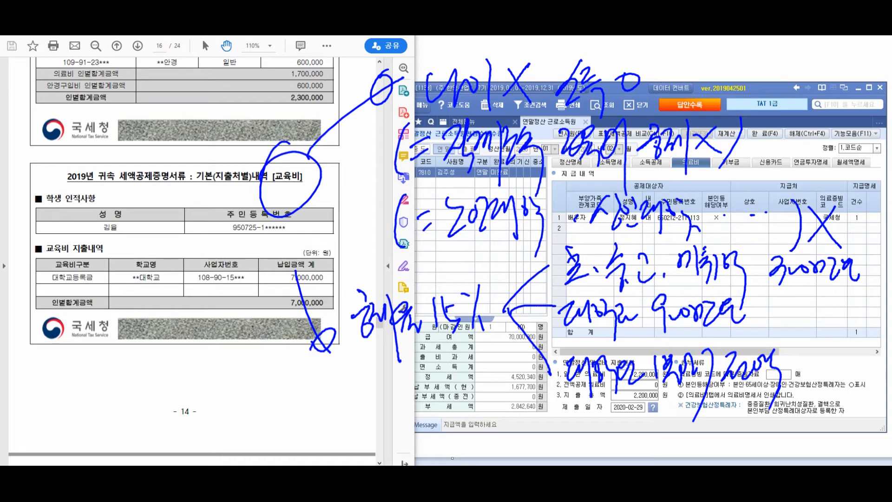
{"action": "left_click_drag", "start_coordinate": [99, 181], "coordinate": [73, 228]}
{"action": "left_click_drag", "start_coordinate": [73, 268], "coordinate": [66, 325]}
{"action": "mouse_move", "coordinate": [68, 303]}
{"action": "left_mouse_down"}
{"action": "mouse_move", "coordinate": [84, 318]}
{"action": "mouse_move", "coordinate": [88, 297]}
{"action": "left_mouse_up"}
{"action": "mouse_move", "coordinate": [81, 311]}
{"action": "left_mouse_down"}
{"action": "mouse_move", "coordinate": [93, 299]}
{"action": "mouse_move", "coordinate": [103, 352]}
{"action": "left_mouse_up"}
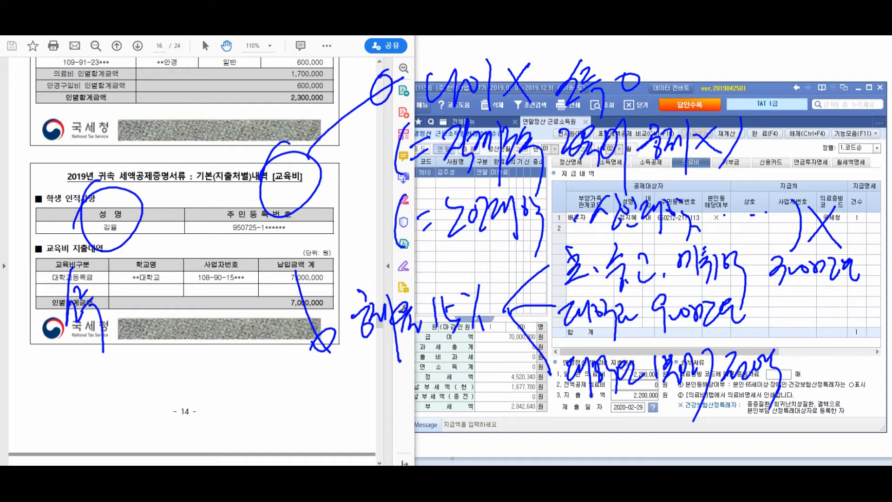
{"action": "left_click_drag", "start_coordinate": [120, 282], "coordinate": [112, 284]}
{"action": "left_click_drag", "start_coordinate": [72, 363], "coordinate": [104, 384]}
{"action": "left_click_drag", "start_coordinate": [111, 347], "coordinate": [124, 408]}
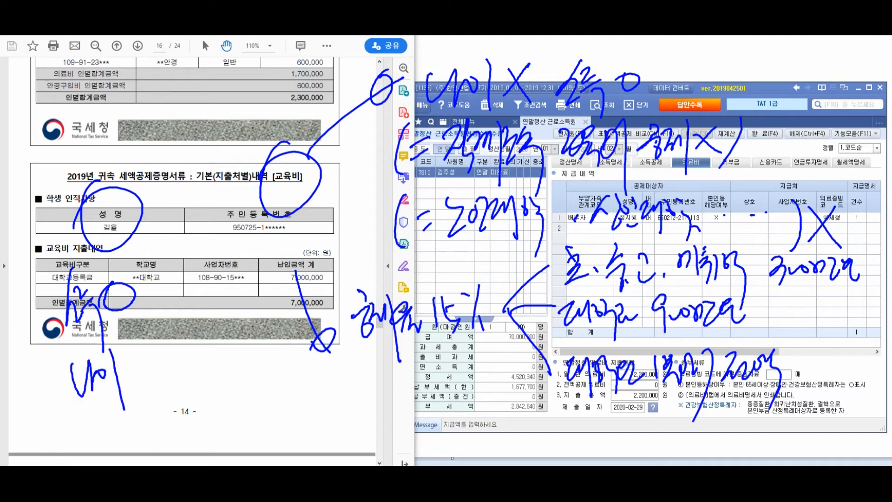
{"action": "mouse_move", "coordinate": [130, 353]}
{"action": "left_mouse_down"}
{"action": "mouse_move", "coordinate": [125, 379]}
{"action": "mouse_move", "coordinate": [131, 356]}
{"action": "left_mouse_up"}
{"action": "mouse_move", "coordinate": [140, 294]}
{"action": "left_mouse_down"}
{"action": "mouse_move", "coordinate": [171, 346]}
{"action": "mouse_move", "coordinate": [157, 358]}
{"action": "left_mouse_up"}
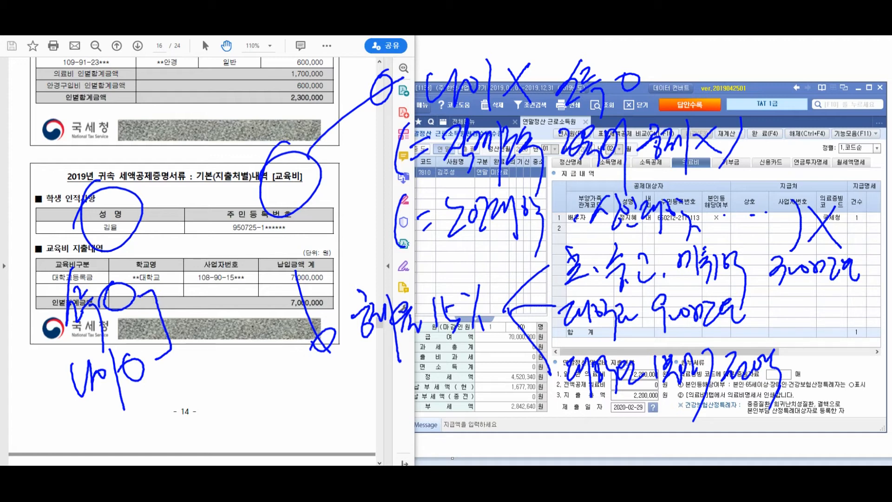
{"action": "key", "text": "Escape"}
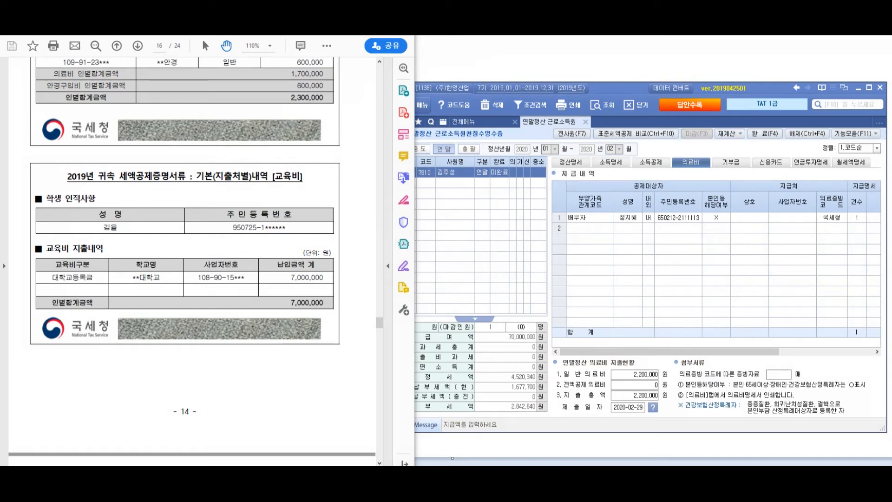
Check the settlement summary, then set row 4's education type on 소득공제 to 3.대학생
{"action": "left_click", "coordinate": [610, 162]}
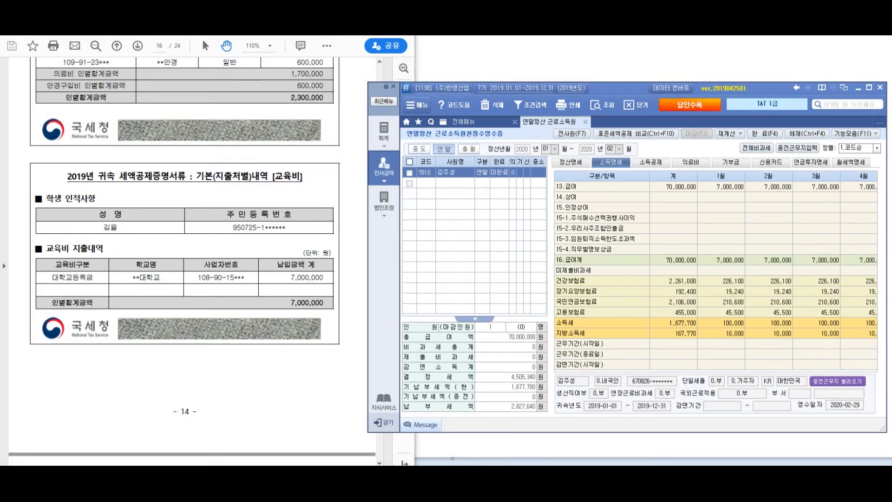
{"action": "left_click", "coordinate": [571, 162]}
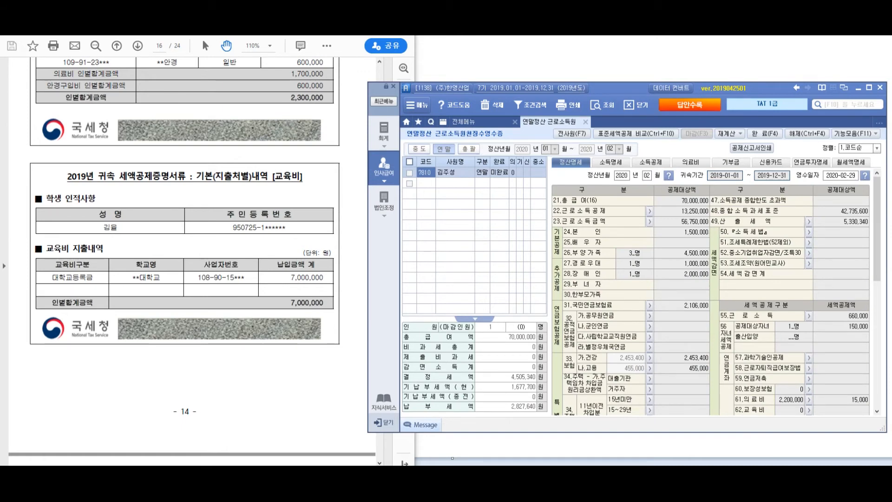
{"action": "scroll", "coordinate": [711, 297], "scroll_direction": "down", "scroll_amount": 2}
{"action": "scroll", "coordinate": [711, 298], "scroll_direction": "up", "scroll_amount": 2}
{"action": "left_click", "coordinate": [651, 162]}
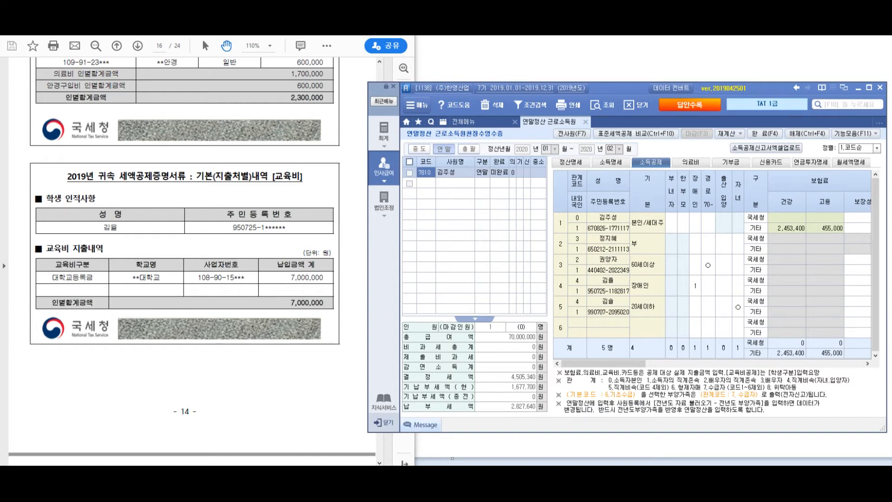
{"action": "left_click_drag", "start_coordinate": [604, 364], "coordinate": [748, 363]}
{"action": "left_click", "coordinate": [696, 285]}
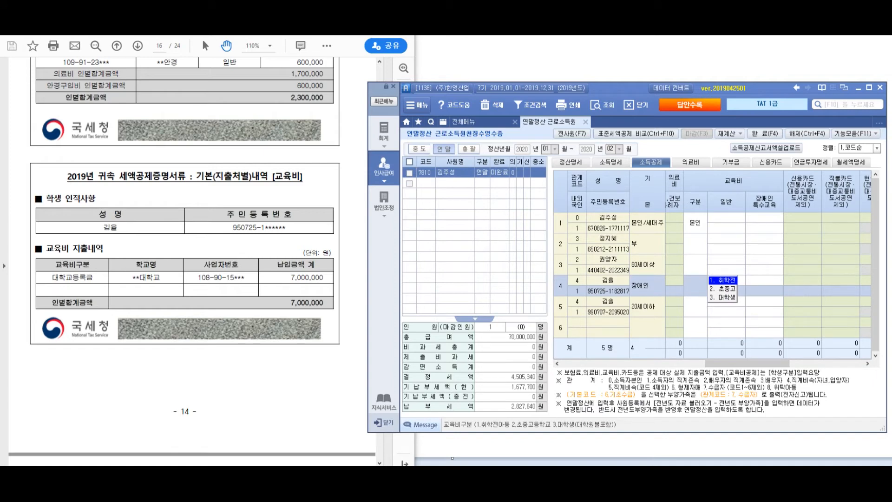
{"action": "key", "text": "3"}
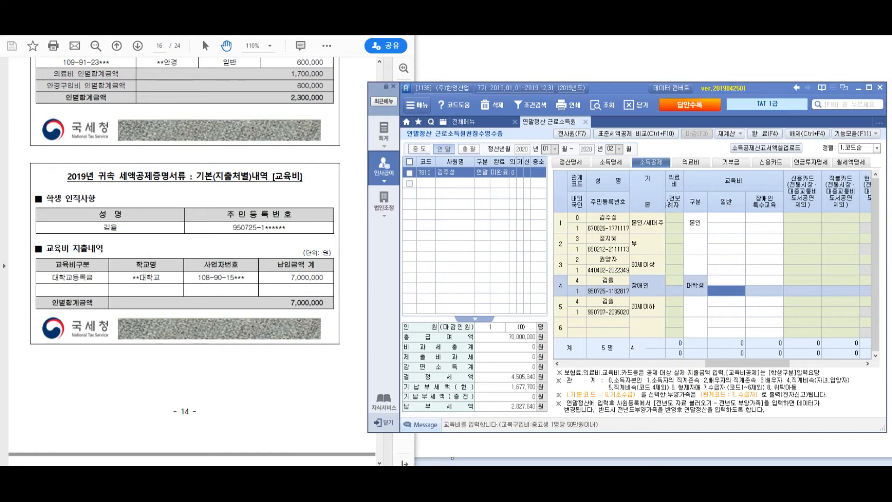
Enter 7,000,000 as row 4's general (일반) education expense and return to the PDF
{"action": "left_click", "coordinate": [727, 281]}
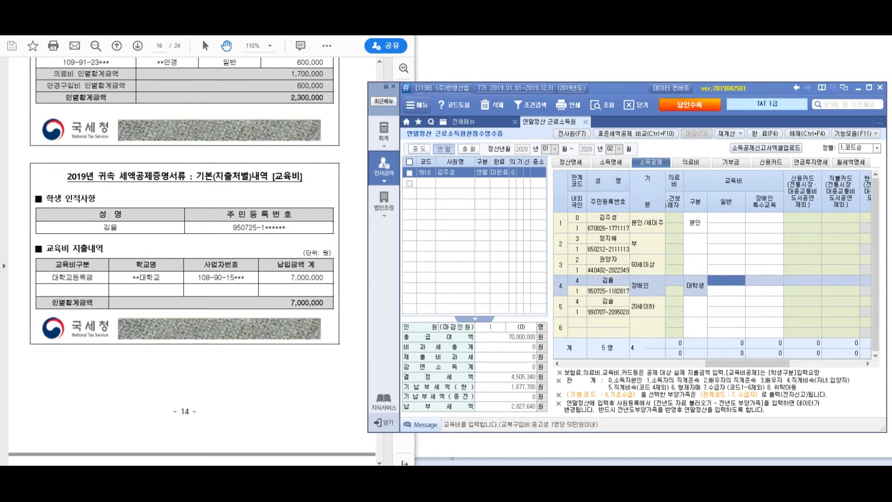
{"action": "type", "text": "7000000"}
{"action": "key", "text": "Return"}
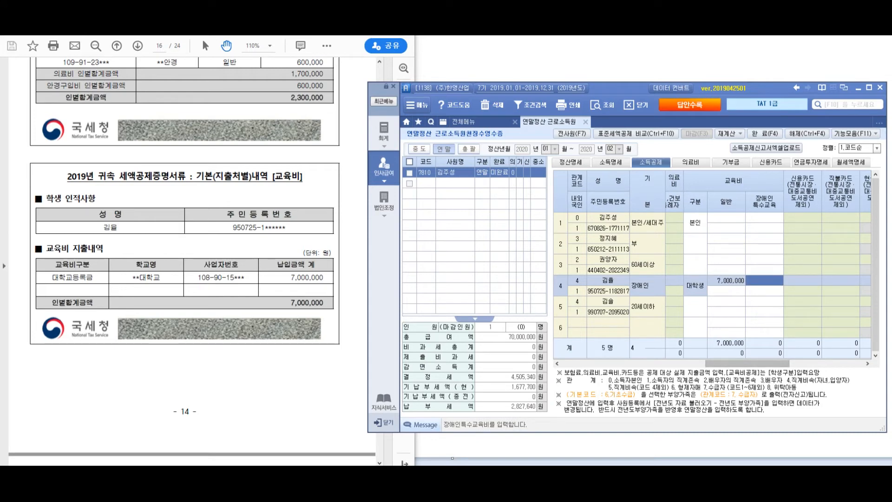
{"action": "left_click", "coordinate": [727, 291]}
{"action": "mouse_move", "coordinate": [744, 363]}
{"action": "left_mouse_down"}
{"action": "mouse_move", "coordinate": [604, 364]}
{"action": "mouse_move", "coordinate": [739, 363]}
{"action": "left_mouse_up"}
{"action": "left_click", "coordinate": [747, 281]}
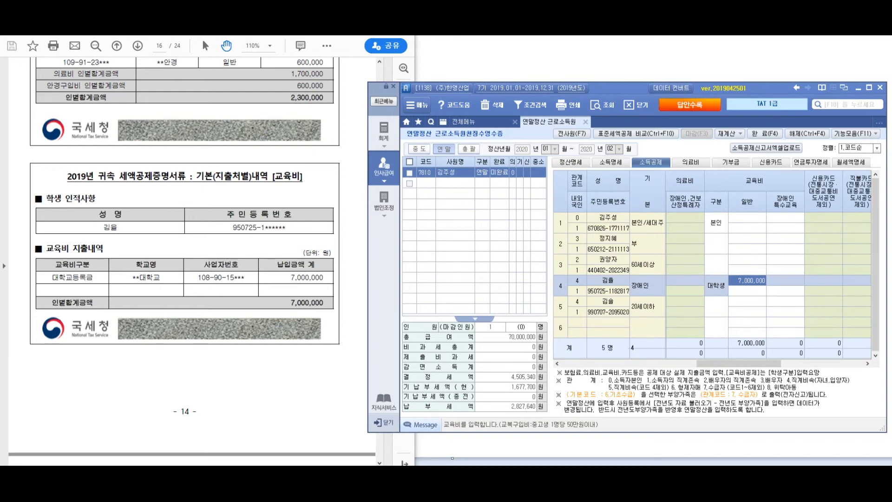
{"action": "key", "text": "alt+Tab"}
{"action": "scroll", "coordinate": [193, 261], "scroll_direction": "down", "scroll_amount": 10}
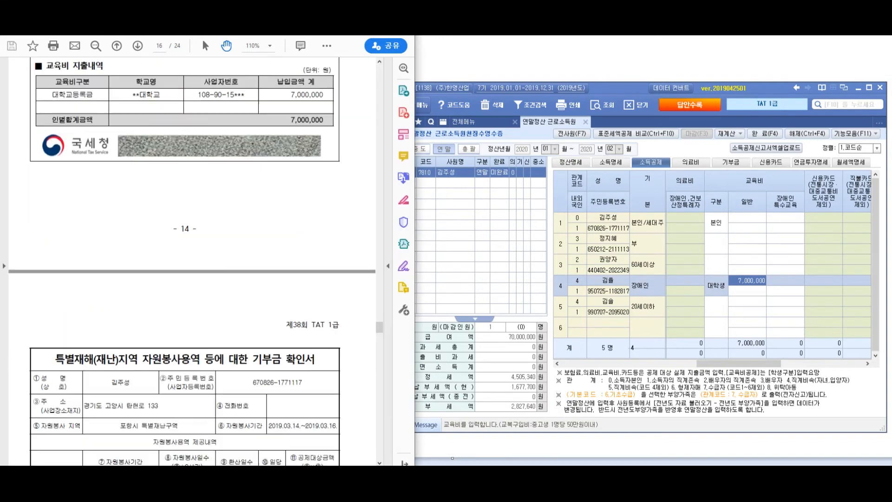
Handwrite screen-pen notes about the donation certificate and donation rates
{"action": "scroll", "coordinate": [192, 260], "scroll_direction": "down", "scroll_amount": 1}
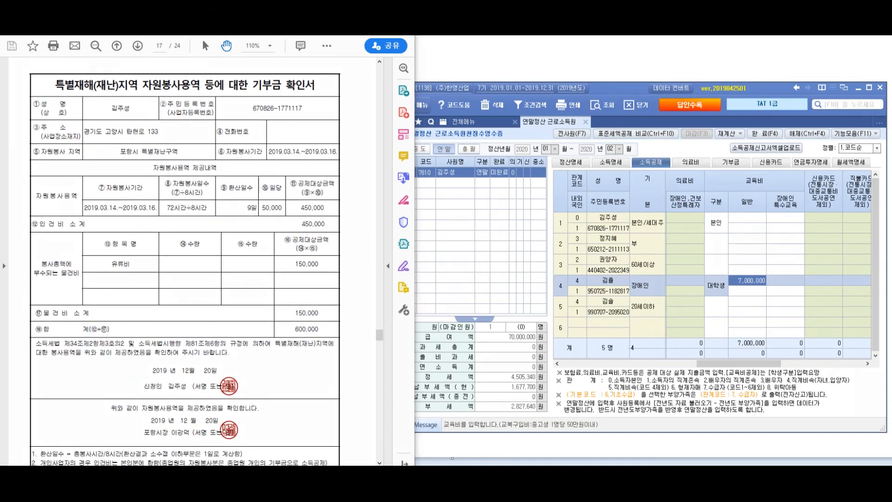
{"action": "mouse_move", "coordinate": [393, 150]}
{"action": "left_mouse_down"}
{"action": "mouse_move", "coordinate": [409, 153]}
{"action": "mouse_move", "coordinate": [396, 192]}
{"action": "left_mouse_up"}
{"action": "left_click_drag", "start_coordinate": [418, 120], "coordinate": [423, 223]}
{"action": "mouse_move", "coordinate": [424, 156]}
{"action": "left_mouse_down"}
{"action": "mouse_move", "coordinate": [433, 179]}
{"action": "mouse_move", "coordinate": [434, 167]}
{"action": "left_mouse_up"}
{"action": "left_click_drag", "start_coordinate": [421, 188], "coordinate": [445, 209]}
{"action": "left_click_drag", "start_coordinate": [442, 157], "coordinate": [472, 161]}
{"action": "left_click_drag", "start_coordinate": [451, 181], "coordinate": [477, 188]}
{"action": "left_click_drag", "start_coordinate": [487, 184], "coordinate": [488, 188]}
{"action": "mouse_move", "coordinate": [513, 161]}
{"action": "left_mouse_down"}
{"action": "mouse_move", "coordinate": [533, 199]}
{"action": "mouse_move", "coordinate": [552, 181]}
{"action": "left_mouse_up"}
{"action": "left_click_drag", "start_coordinate": [561, 155], "coordinate": [563, 206]}
{"action": "left_click_drag", "start_coordinate": [595, 160], "coordinate": [574, 196]}
{"action": "mouse_move", "coordinate": [562, 172]}
{"action": "left_mouse_down"}
{"action": "mouse_move", "coordinate": [600, 215]}
{"action": "mouse_move", "coordinate": [557, 228]}
{"action": "left_mouse_up"}
{"action": "left_click_drag", "start_coordinate": [613, 200], "coordinate": [622, 193]}
{"action": "mouse_move", "coordinate": [654, 154]}
{"action": "left_mouse_down"}
{"action": "mouse_move", "coordinate": [641, 193]}
{"action": "mouse_move", "coordinate": [666, 200]}
{"action": "mouse_move", "coordinate": [686, 182]}
{"action": "left_mouse_up"}
{"action": "mouse_move", "coordinate": [666, 186]}
{"action": "left_mouse_down"}
{"action": "mouse_move", "coordinate": [687, 176]}
{"action": "mouse_move", "coordinate": [695, 221]}
{"action": "left_mouse_up"}
{"action": "mouse_move", "coordinate": [718, 167]}
{"action": "left_mouse_down"}
{"action": "mouse_move", "coordinate": [710, 188]}
{"action": "mouse_move", "coordinate": [720, 168]}
{"action": "left_mouse_up"}
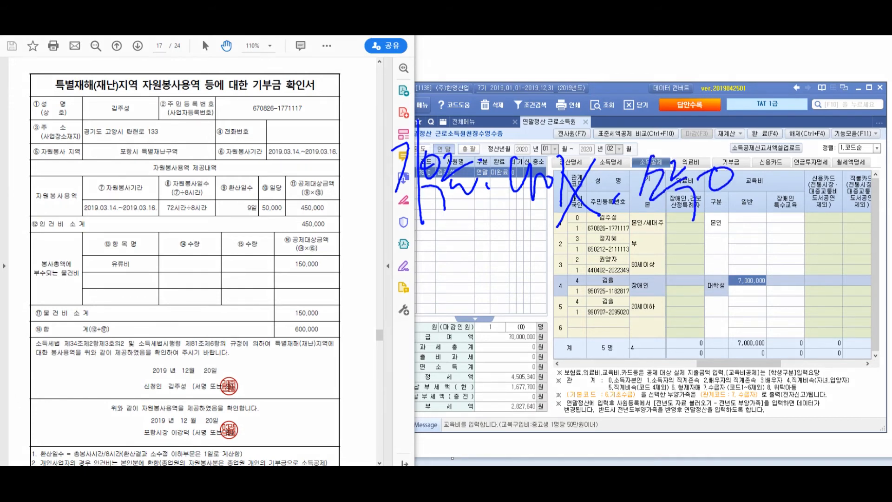
Annotate the 재해 복구 donation and the 10만원 threshold
{"action": "left_click_drag", "start_coordinate": [415, 254], "coordinate": [421, 408]}
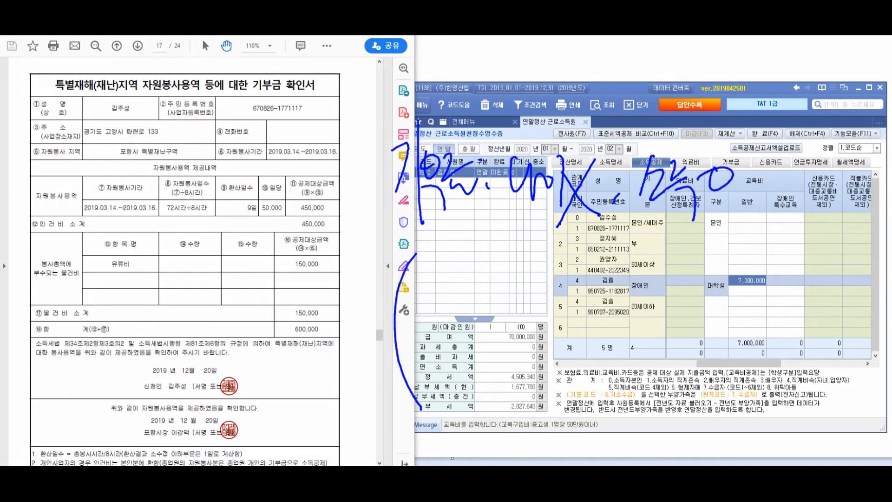
{"action": "left_click_drag", "start_coordinate": [425, 247], "coordinate": [441, 260]}
{"action": "left_click_drag", "start_coordinate": [436, 258], "coordinate": [447, 281]}
{"action": "mouse_move", "coordinate": [453, 238]}
{"action": "left_mouse_down"}
{"action": "mouse_move", "coordinate": [454, 296]}
{"action": "mouse_move", "coordinate": [483, 283]}
{"action": "left_mouse_up"}
{"action": "left_click_drag", "start_coordinate": [494, 234], "coordinate": [497, 306]}
{"action": "mouse_move", "coordinate": [502, 244]}
{"action": "left_mouse_down"}
{"action": "mouse_move", "coordinate": [512, 297]}
{"action": "mouse_move", "coordinate": [539, 265]}
{"action": "mouse_move", "coordinate": [553, 265]}
{"action": "left_mouse_up"}
{"action": "mouse_move", "coordinate": [448, 358]}
{"action": "left_mouse_down"}
{"action": "mouse_move", "coordinate": [441, 399]}
{"action": "mouse_move", "coordinate": [474, 367]}
{"action": "mouse_move", "coordinate": [505, 390]}
{"action": "left_mouse_up"}
{"action": "left_click_drag", "start_coordinate": [509, 348], "coordinate": [517, 427]}
{"action": "left_click_drag", "start_coordinate": [511, 367], "coordinate": [527, 378]}
{"action": "left_click_drag", "start_coordinate": [517, 385], "coordinate": [532, 400]}
{"action": "left_click_drag", "start_coordinate": [532, 362], "coordinate": [553, 395]}
{"action": "left_click_drag", "start_coordinate": [550, 372], "coordinate": [579, 375]}
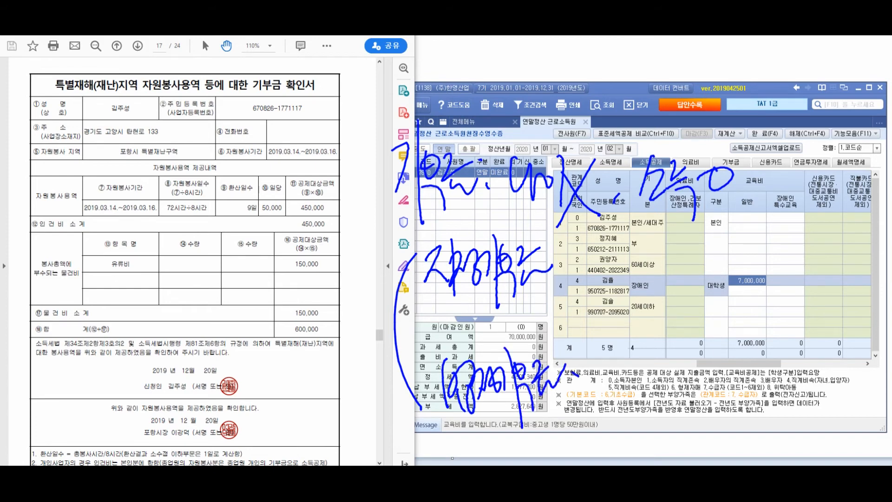
Handwrite the 15% and 20% deduction rates beside the notes
{"action": "left_click_drag", "start_coordinate": [307, 275], "coordinate": [308, 308]}
{"action": "left_click_drag", "start_coordinate": [320, 274], "coordinate": [329, 311]}
{"action": "mouse_move", "coordinate": [337, 279]}
{"action": "left_mouse_down"}
{"action": "mouse_move", "coordinate": [346, 274]}
{"action": "mouse_move", "coordinate": [345, 321]}
{"action": "left_mouse_up"}
{"action": "left_click_drag", "start_coordinate": [355, 299], "coordinate": [368, 314]}
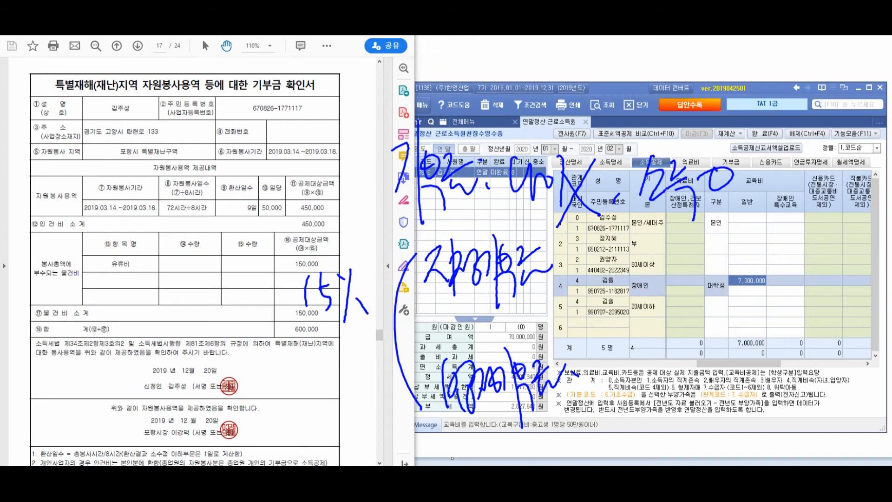
{"action": "mouse_move", "coordinate": [281, 329]}
{"action": "left_mouse_down"}
{"action": "mouse_move", "coordinate": [278, 364]}
{"action": "mouse_move", "coordinate": [297, 339]}
{"action": "left_mouse_up"}
{"action": "mouse_move", "coordinate": [290, 350]}
{"action": "left_mouse_down"}
{"action": "mouse_move", "coordinate": [324, 357]}
{"action": "mouse_move", "coordinate": [329, 337]}
{"action": "left_mouse_up"}
{"action": "left_click_drag", "start_coordinate": [342, 329], "coordinate": [349, 357]}
{"action": "left_click_drag", "start_coordinate": [354, 344], "coordinate": [361, 351]}
{"action": "left_click_drag", "start_coordinate": [373, 327], "coordinate": [371, 362]}
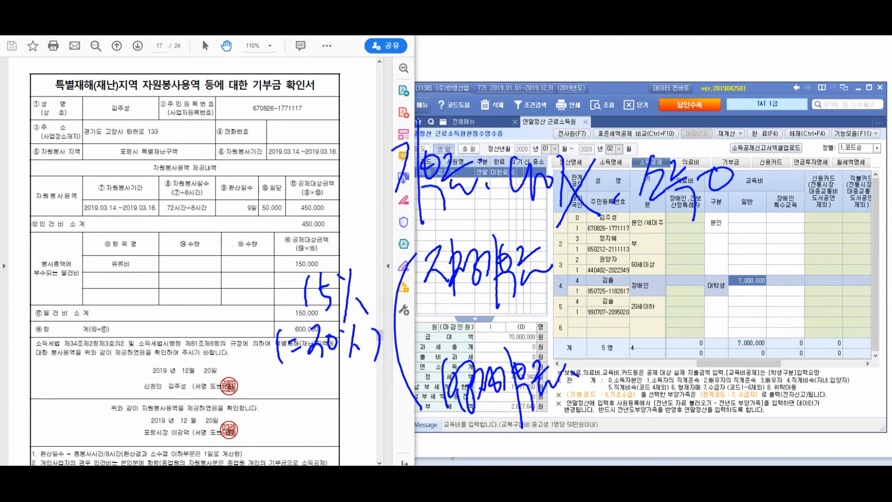
Bracket the rate notes, erase all annotations and open the 기부금 donation page
{"action": "left_click_drag", "start_coordinate": [582, 358], "coordinate": [577, 363]}
{"action": "left_click_drag", "start_coordinate": [584, 246], "coordinate": [590, 383]}
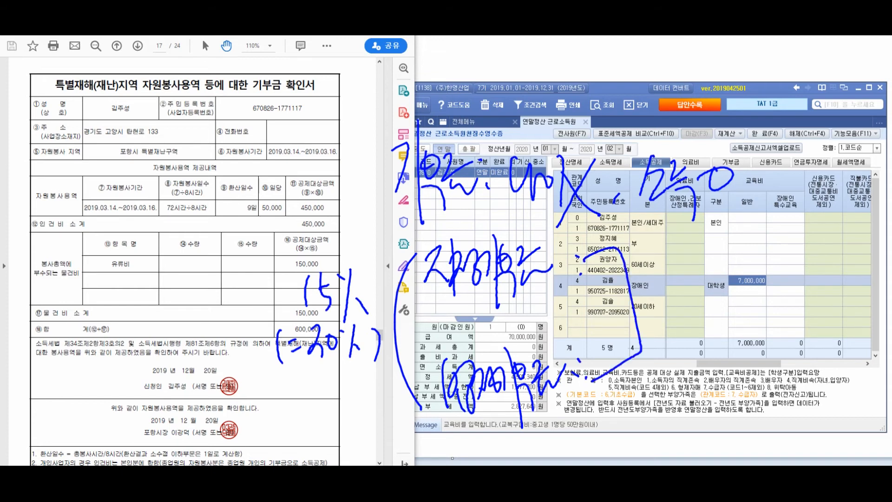
{"action": "left_click_drag", "start_coordinate": [648, 274], "coordinate": [656, 326]}
{"action": "mouse_move", "coordinate": [656, 297]}
{"action": "left_mouse_down"}
{"action": "mouse_move", "coordinate": [667, 317]}
{"action": "mouse_move", "coordinate": [677, 307]}
{"action": "left_mouse_up"}
{"action": "left_click_drag", "start_coordinate": [675, 304], "coordinate": [691, 318]}
{"action": "left_click_drag", "start_coordinate": [692, 288], "coordinate": [699, 306]}
{"action": "mouse_move", "coordinate": [702, 282]}
{"action": "left_mouse_down"}
{"action": "mouse_move", "coordinate": [704, 331]}
{"action": "mouse_move", "coordinate": [713, 312]}
{"action": "left_mouse_up"}
{"action": "left_click_drag", "start_coordinate": [712, 288], "coordinate": [728, 320]}
{"action": "left_click_drag", "start_coordinate": [660, 321], "coordinate": [725, 253]}
{"action": "left_click_drag", "start_coordinate": [707, 304], "coordinate": [749, 327]}
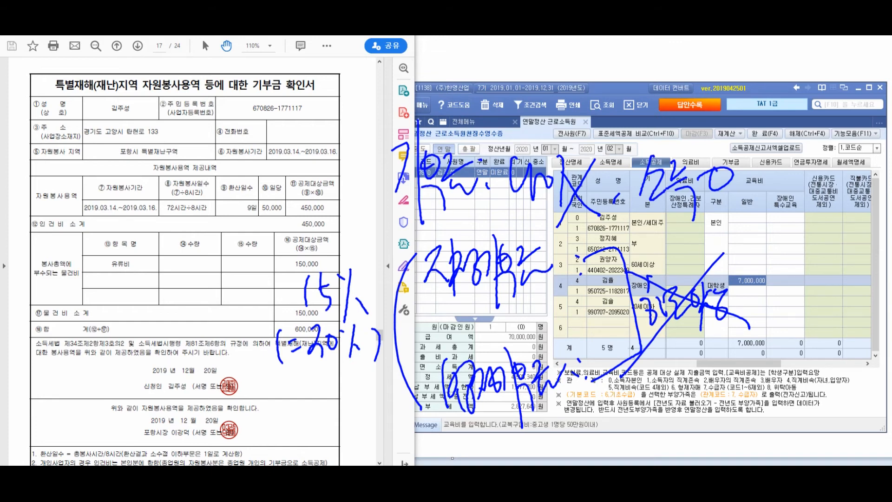
{"action": "key", "text": "Escape"}
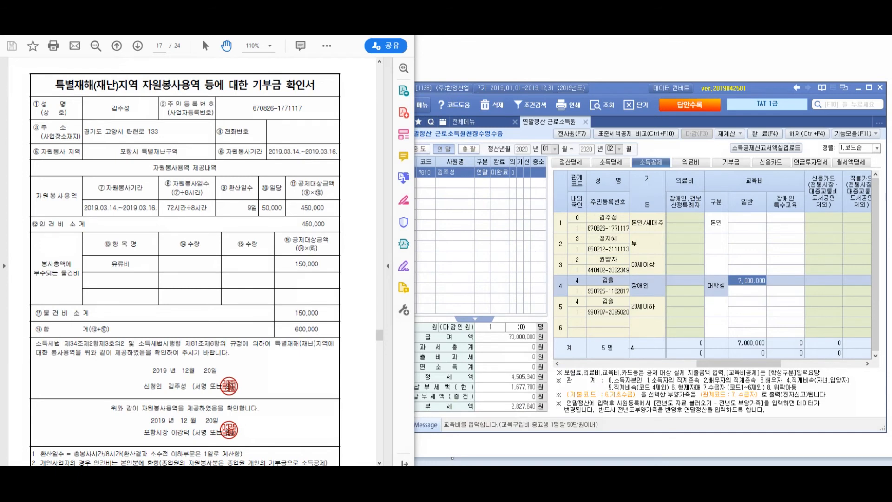
{"action": "left_click", "coordinate": [731, 163]}
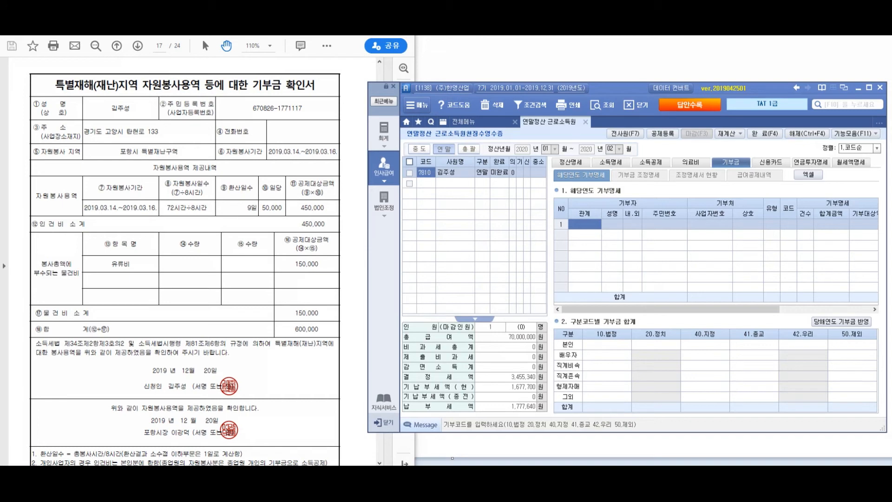
{"action": "key", "text": "alt+Tab"}
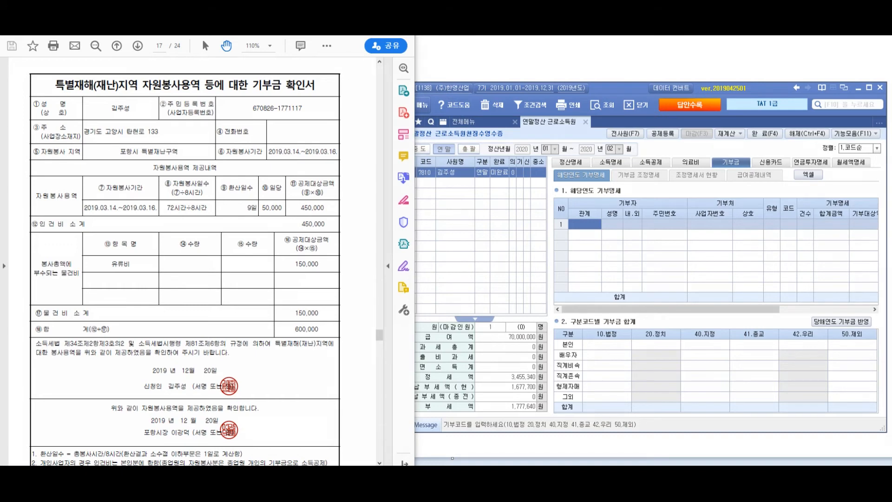
{"action": "mouse_move", "coordinate": [139, 119]}
{"action": "left_mouse_down"}
{"action": "mouse_move", "coordinate": [111, 144]}
{"action": "mouse_move", "coordinate": [87, 193]}
{"action": "left_mouse_up"}
{"action": "mouse_move", "coordinate": [227, 116]}
{"action": "left_mouse_down"}
{"action": "mouse_move", "coordinate": [231, 158]}
{"action": "mouse_move", "coordinate": [237, 146]}
{"action": "left_mouse_up"}
{"action": "mouse_move", "coordinate": [250, 123]}
{"action": "left_mouse_down"}
{"action": "mouse_move", "coordinate": [277, 135]}
{"action": "mouse_move", "coordinate": [263, 132]}
{"action": "left_mouse_up"}
{"action": "left_click_drag", "start_coordinate": [293, 127], "coordinate": [365, 110]}
{"action": "mouse_move", "coordinate": [348, 135]}
{"action": "left_mouse_down"}
{"action": "mouse_move", "coordinate": [369, 124]}
{"action": "mouse_move", "coordinate": [360, 149]}
{"action": "left_mouse_up"}
{"action": "mouse_move", "coordinate": [368, 124]}
{"action": "left_mouse_down"}
{"action": "mouse_move", "coordinate": [372, 148]}
{"action": "mouse_move", "coordinate": [390, 131]}
{"action": "left_mouse_up"}
{"action": "mouse_move", "coordinate": [395, 119]}
{"action": "left_mouse_down"}
{"action": "mouse_move", "coordinate": [397, 144]}
{"action": "mouse_move", "coordinate": [414, 122]}
{"action": "left_mouse_up"}
{"action": "left_click_drag", "start_coordinate": [423, 108], "coordinate": [425, 166]}
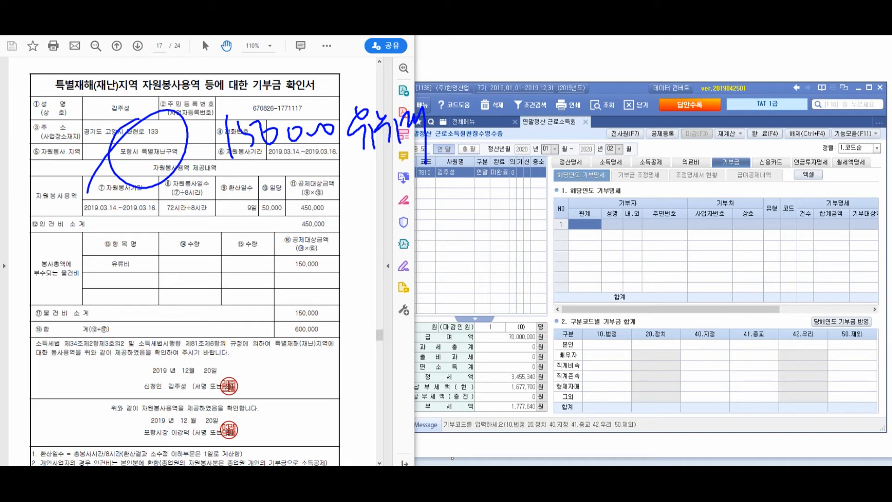
{"action": "mouse_move", "coordinate": [306, 231]}
{"action": "left_mouse_down"}
{"action": "mouse_move", "coordinate": [349, 262]}
{"action": "mouse_move", "coordinate": [272, 285]}
{"action": "mouse_move", "coordinate": [336, 231]}
{"action": "mouse_move", "coordinate": [302, 232]}
{"action": "mouse_move", "coordinate": [268, 290]}
{"action": "left_mouse_up"}
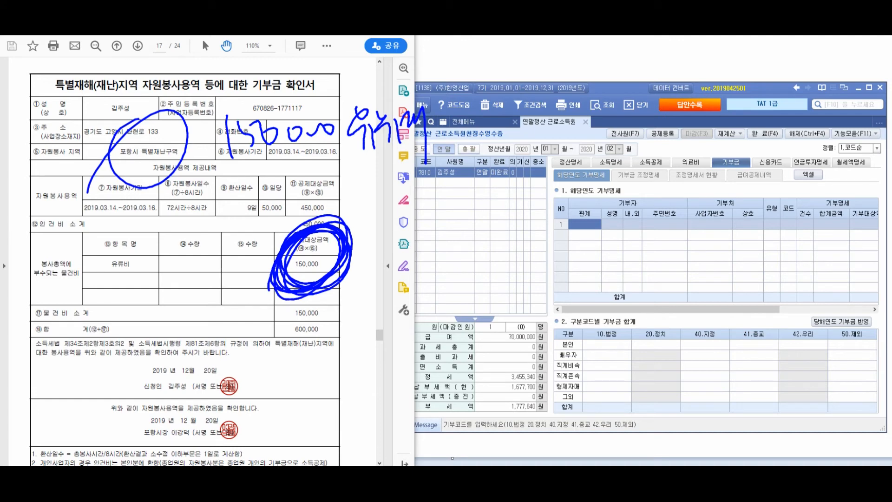
{"action": "mouse_move", "coordinate": [405, 158]}
{"action": "left_mouse_down"}
{"action": "mouse_move", "coordinate": [390, 207]}
{"action": "mouse_move", "coordinate": [367, 231]}
{"action": "left_mouse_up"}
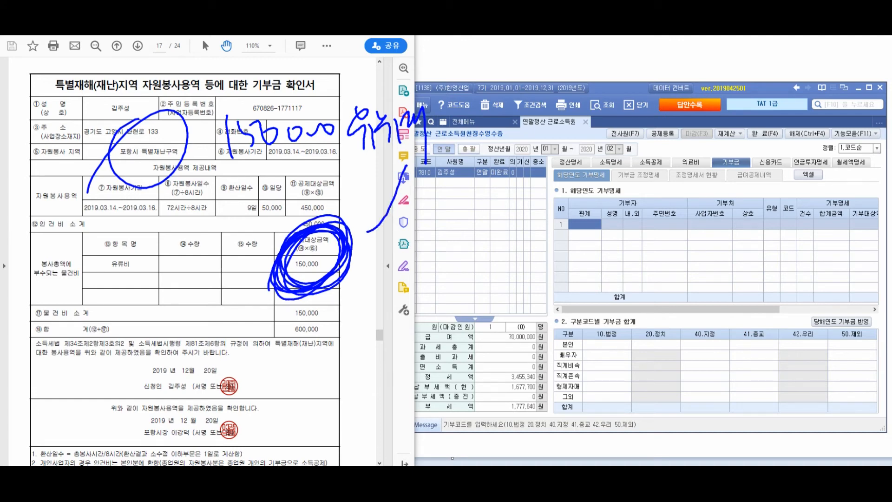
{"action": "key", "text": "Escape"}
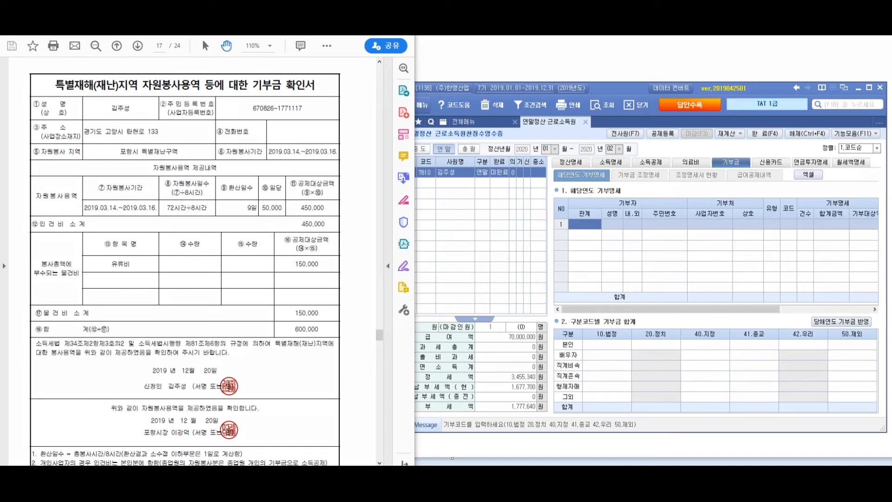
{"action": "mouse_move", "coordinate": [349, 158]}
{"action": "left_mouse_down"}
{"action": "mouse_move", "coordinate": [297, 218]}
{"action": "mouse_move", "coordinate": [339, 232]}
{"action": "mouse_move", "coordinate": [281, 261]}
{"action": "mouse_move", "coordinate": [325, 232]}
{"action": "left_mouse_up"}
{"action": "left_click_drag", "start_coordinate": [290, 314], "coordinate": [268, 328]}
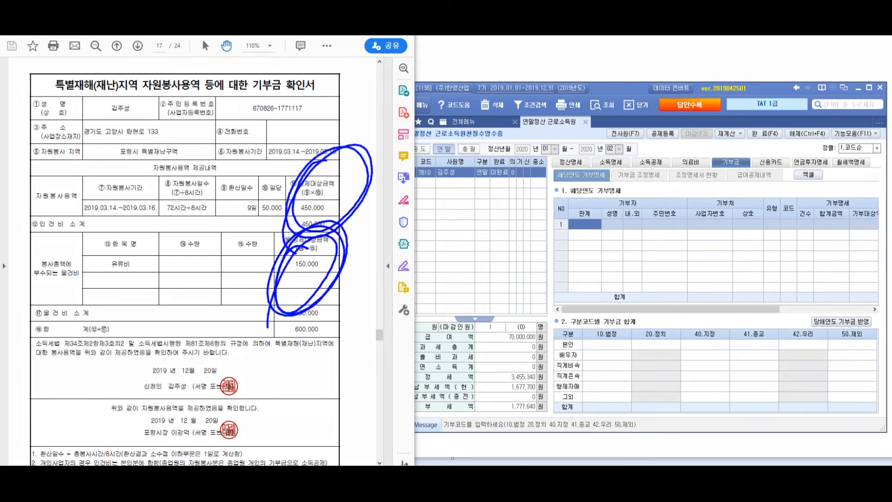
{"action": "left_click_drag", "start_coordinate": [362, 179], "coordinate": [345, 297]}
{"action": "mouse_move", "coordinate": [414, 201]}
{"action": "left_mouse_down"}
{"action": "mouse_move", "coordinate": [414, 288]}
{"action": "mouse_move", "coordinate": [431, 266]}
{"action": "left_mouse_up"}
{"action": "left_click_drag", "start_coordinate": [442, 256], "coordinate": [465, 265]}
{"action": "mouse_move", "coordinate": [464, 255]}
{"action": "left_mouse_down"}
{"action": "mouse_move", "coordinate": [488, 243]}
{"action": "mouse_move", "coordinate": [514, 251]}
{"action": "mouse_move", "coordinate": [546, 221]}
{"action": "left_mouse_up"}
{"action": "mouse_move", "coordinate": [446, 311]}
{"action": "left_mouse_down"}
{"action": "mouse_move", "coordinate": [481, 328]}
{"action": "mouse_move", "coordinate": [499, 300]}
{"action": "mouse_move", "coordinate": [519, 337]}
{"action": "left_mouse_up"}
{"action": "mouse_move", "coordinate": [513, 310]}
{"action": "left_mouse_down"}
{"action": "mouse_move", "coordinate": [526, 290]}
{"action": "mouse_move", "coordinate": [545, 330]}
{"action": "left_mouse_up"}
{"action": "mouse_move", "coordinate": [539, 282]}
{"action": "left_mouse_down"}
{"action": "mouse_move", "coordinate": [553, 294]}
{"action": "mouse_move", "coordinate": [563, 333]}
{"action": "left_mouse_up"}
{"action": "mouse_move", "coordinate": [560, 279]}
{"action": "left_mouse_down"}
{"action": "mouse_move", "coordinate": [557, 298]}
{"action": "mouse_move", "coordinate": [576, 296]}
{"action": "left_mouse_up"}
{"action": "mouse_move", "coordinate": [575, 272]}
{"action": "left_mouse_down"}
{"action": "mouse_move", "coordinate": [575, 284]}
{"action": "mouse_move", "coordinate": [601, 266]}
{"action": "mouse_move", "coordinate": [603, 314]}
{"action": "left_mouse_up"}
{"action": "left_click_drag", "start_coordinate": [618, 246], "coordinate": [632, 292]}
{"action": "left_click_drag", "start_coordinate": [638, 276], "coordinate": [646, 273]}
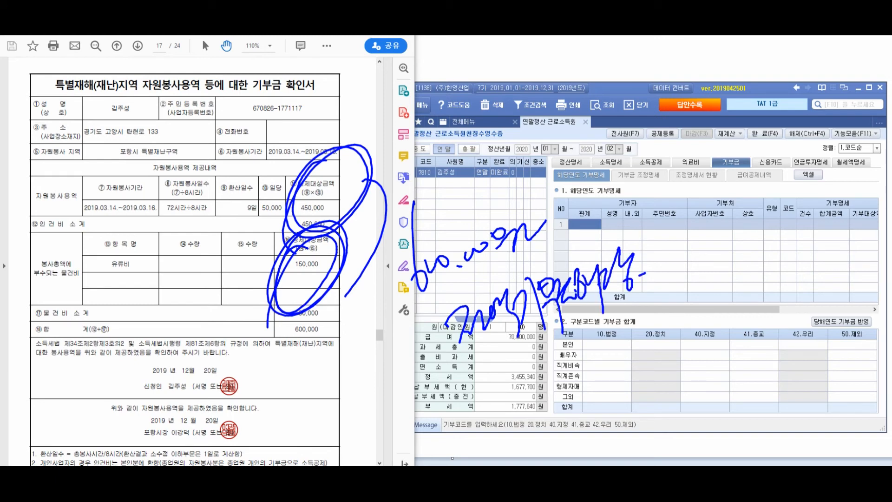
{"action": "key", "text": "Escape"}
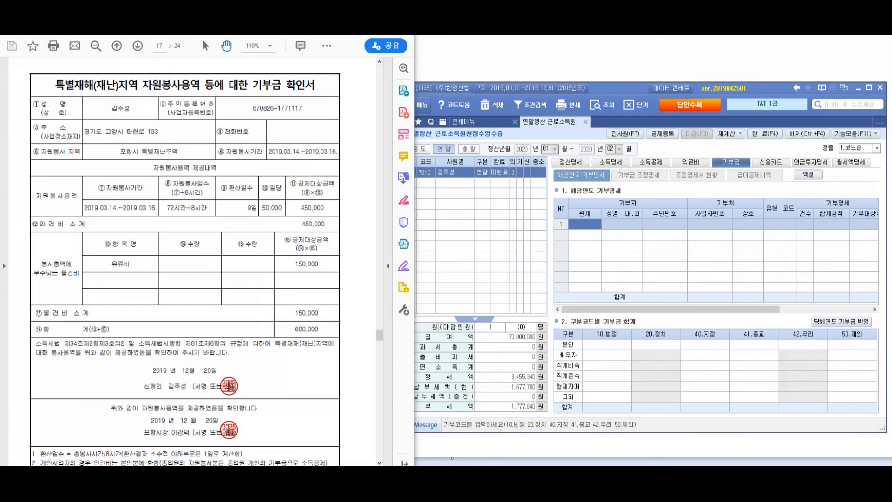
Select 본인 as the donor and check the donation certificate PDF
{"action": "double_click", "coordinate": [585, 225]}
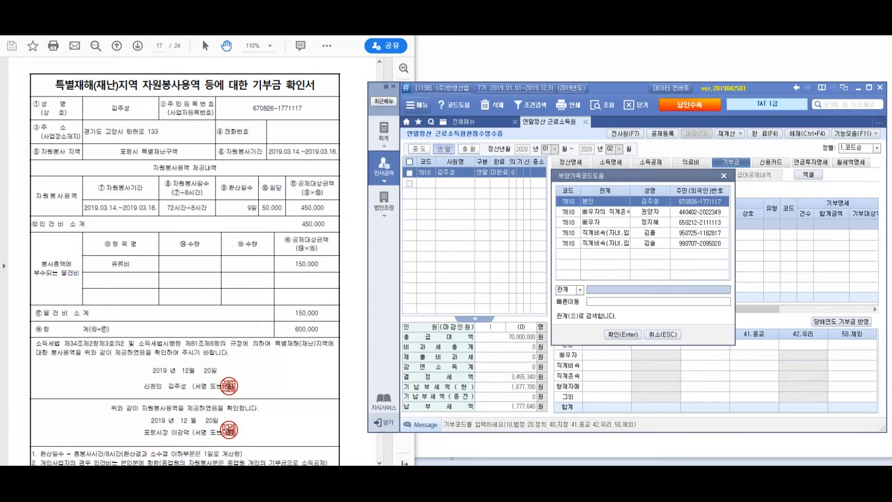
{"action": "key", "text": "Return"}
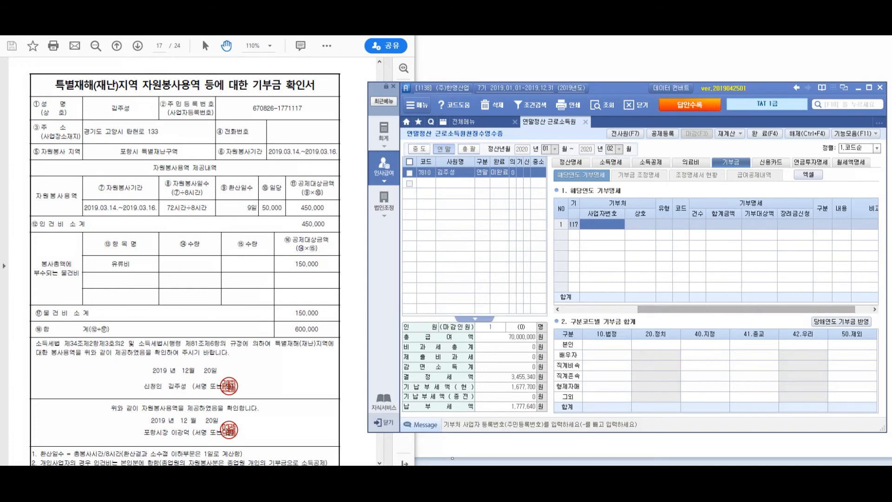
{"action": "left_click", "coordinate": [680, 224]}
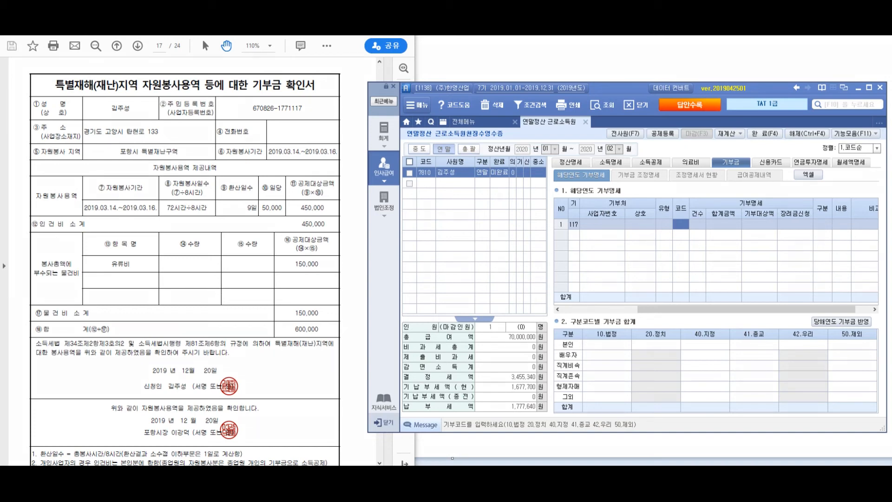
{"action": "mouse_move", "coordinate": [536, 377]}
{"action": "left_mouse_down"}
{"action": "mouse_move", "coordinate": [562, 446]}
{"action": "mouse_move", "coordinate": [563, 382]}
{"action": "mouse_move", "coordinate": [481, 431]}
{"action": "left_mouse_up"}
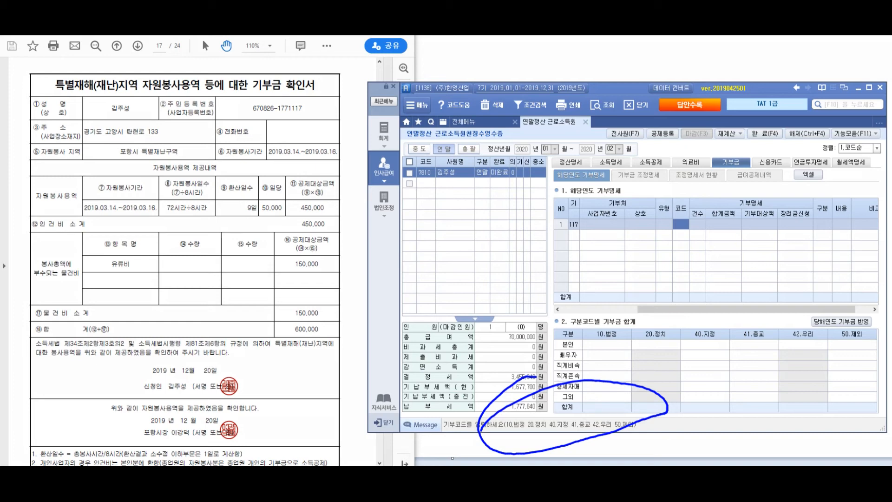
{"action": "key", "text": "Escape"}
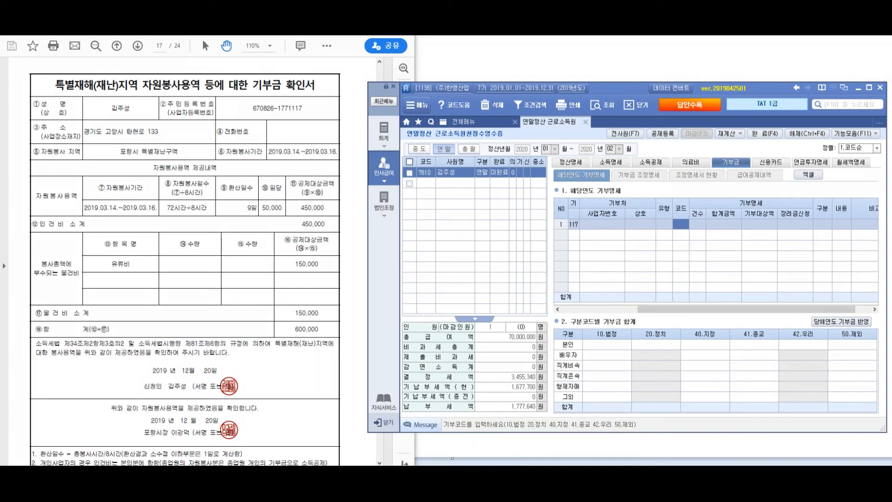
{"action": "key", "text": "alt+Tab"}
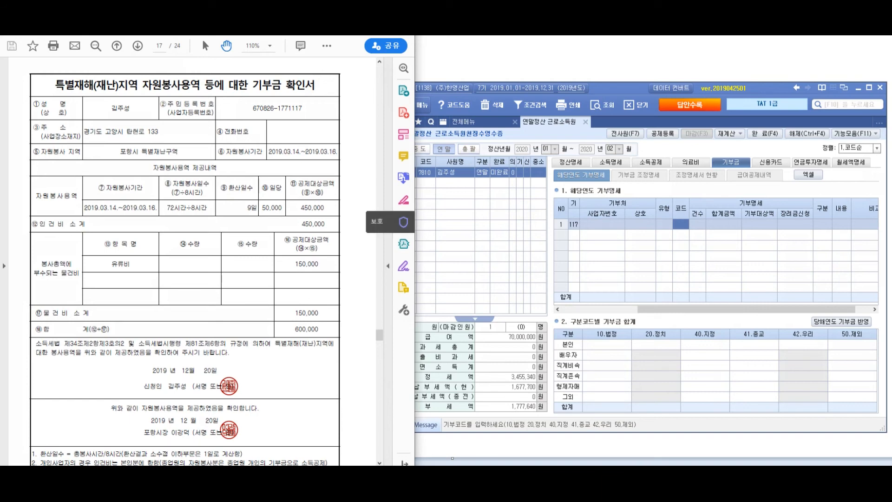
{"action": "key", "text": "alt+Tab"}
Enter donation code 10, 1 case and 600,000 as a cash (금전) donation
{"action": "type", "text": "10"}
{"action": "key", "text": "Return"}
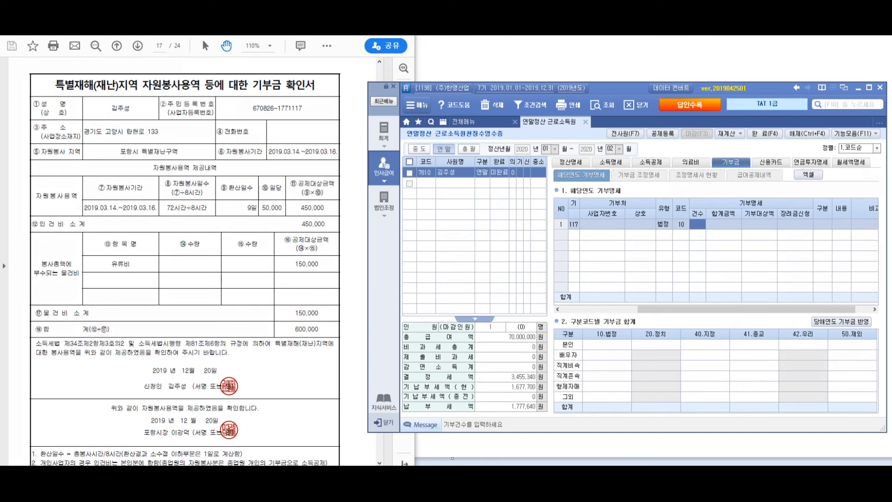
{"action": "type", "text": "1"}
{"action": "key", "text": "Return"}
{"action": "type", "text": "600000"}
{"action": "key", "text": "Return"}
{"action": "key", "text": "Return"}
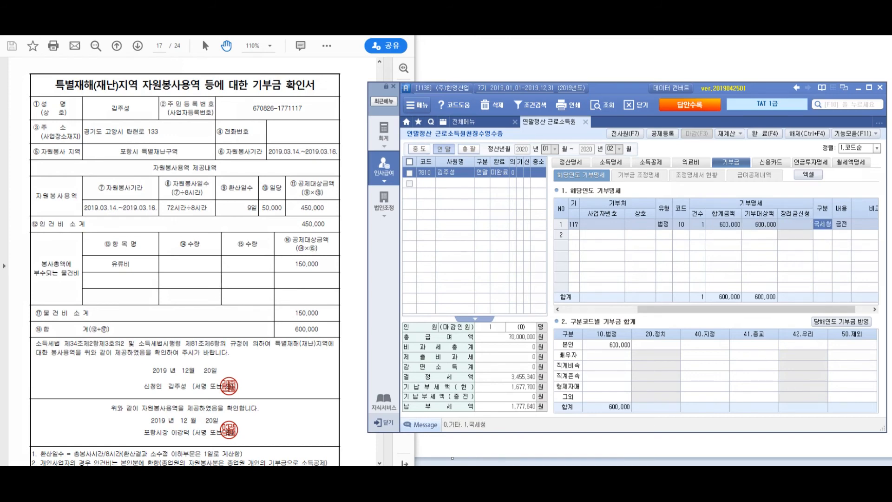
{"action": "key", "text": "Return"}
{"action": "key", "text": "Return"}
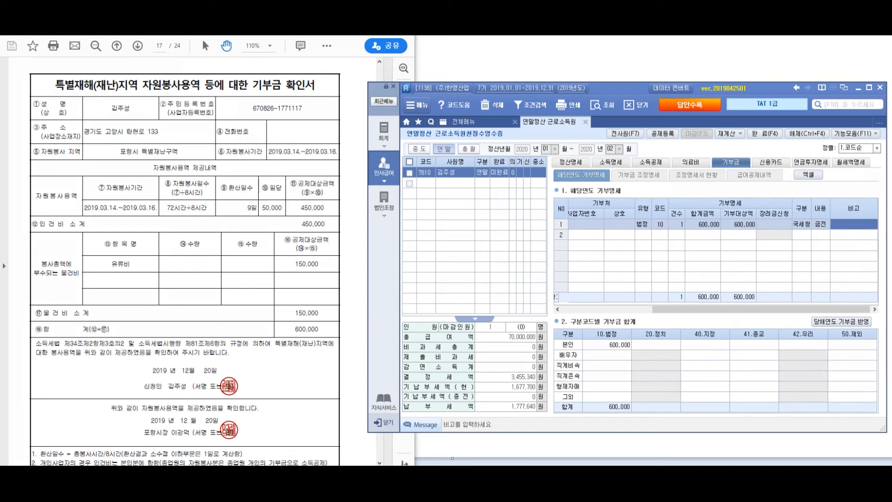
{"action": "key", "text": "Return"}
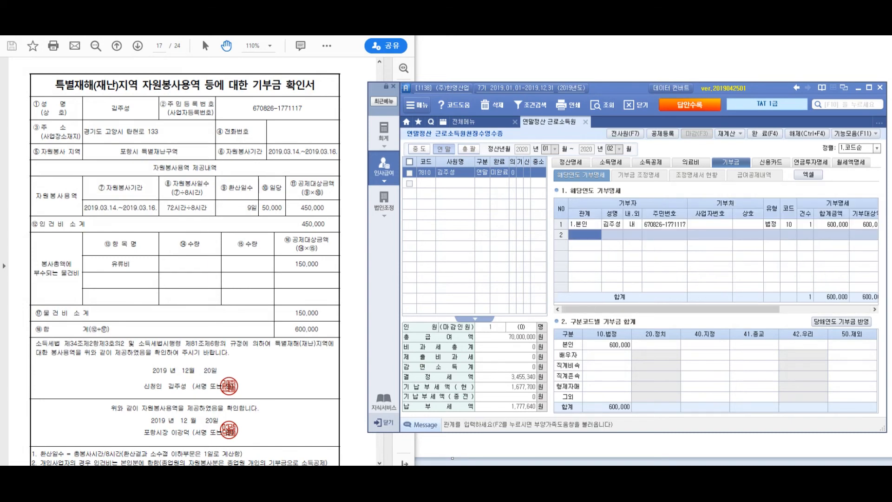
Scroll the PDF to the church certificate and mark its organisation and 2,540,000 amount
{"action": "left_click", "coordinate": [195, 260]}
{"action": "scroll", "coordinate": [195, 260], "scroll_direction": "down", "scroll_amount": 10}
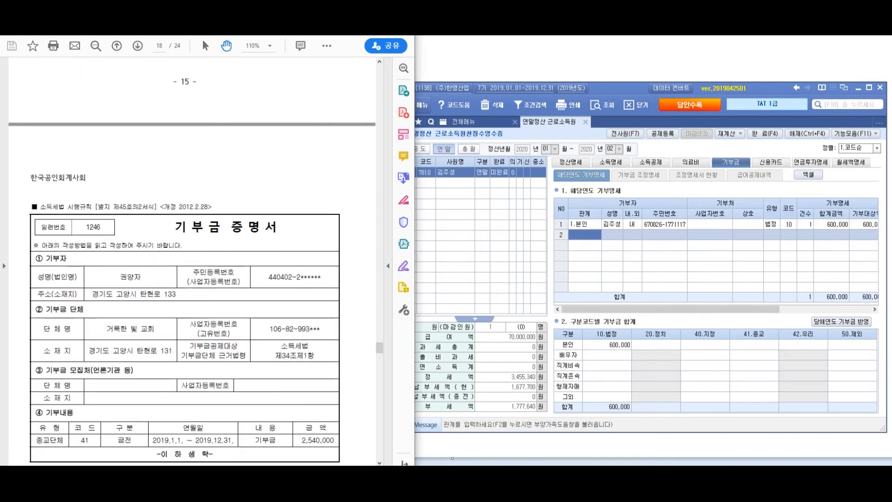
{"action": "scroll", "coordinate": [187, 261], "scroll_direction": "down", "scroll_amount": 4}
{"action": "scroll", "coordinate": [185, 265], "scroll_direction": "down", "scroll_amount": 2}
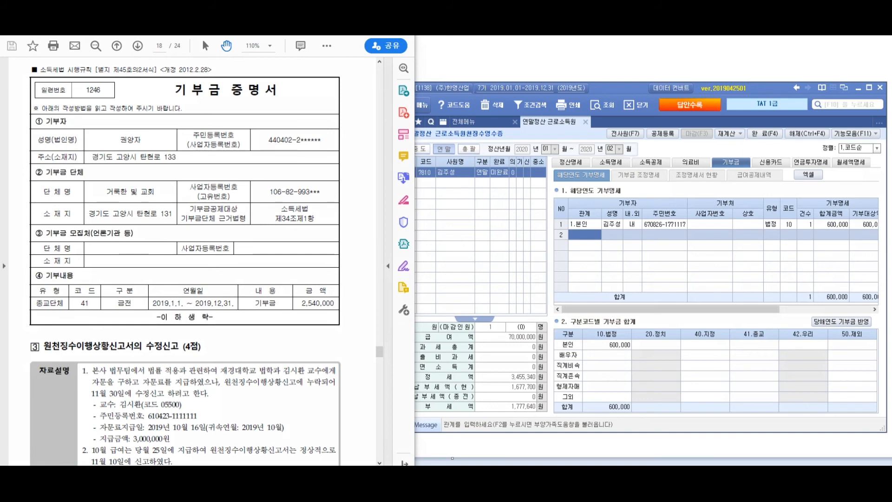
{"action": "mouse_move", "coordinate": [135, 148]}
{"action": "left_mouse_down"}
{"action": "mouse_move", "coordinate": [184, 186]}
{"action": "mouse_move", "coordinate": [130, 155]}
{"action": "left_mouse_up"}
{"action": "mouse_move", "coordinate": [339, 257]}
{"action": "left_mouse_down"}
{"action": "mouse_move", "coordinate": [320, 254]}
{"action": "mouse_move", "coordinate": [276, 328]}
{"action": "left_mouse_up"}
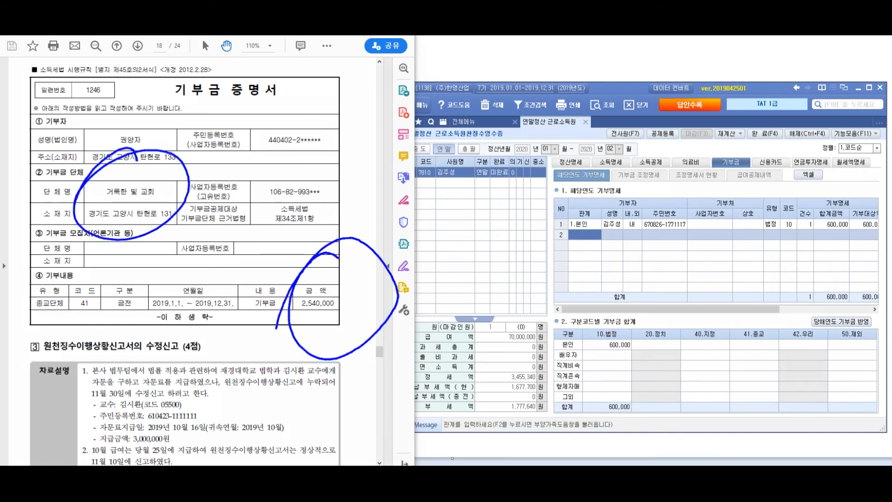
{"action": "mouse_move", "coordinate": [223, 168]}
{"action": "left_mouse_down"}
{"action": "mouse_move", "coordinate": [253, 237]}
{"action": "mouse_move", "coordinate": [337, 163]}
{"action": "mouse_move", "coordinate": [362, 171]}
{"action": "mouse_move", "coordinate": [388, 165]}
{"action": "left_mouse_up"}
{"action": "left_click_drag", "start_coordinate": [235, 265], "coordinate": [467, 148]}
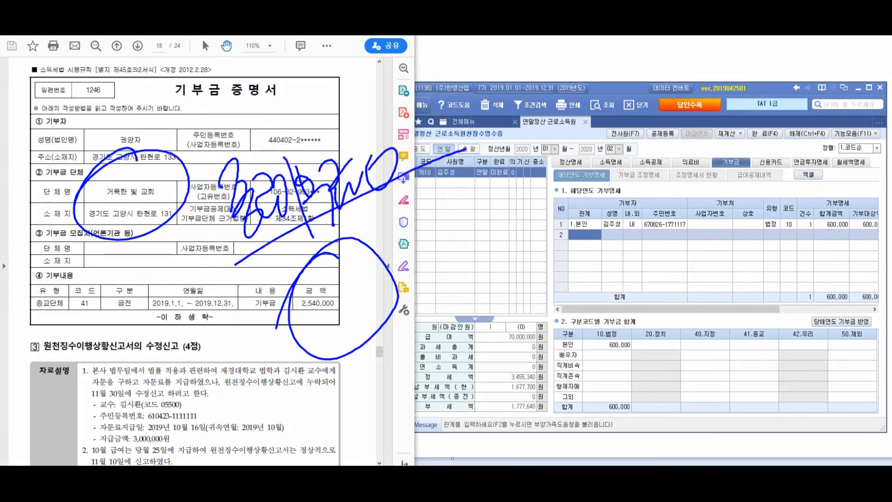
{"action": "key", "text": "Escape"}
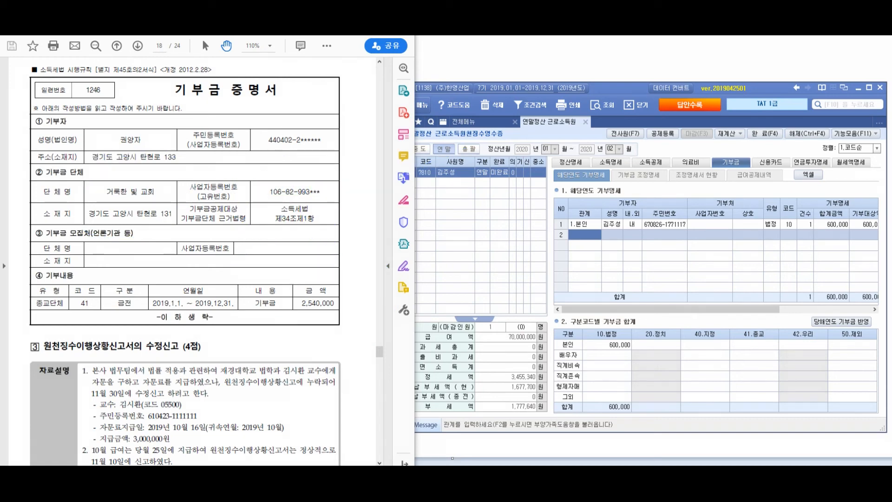
Pick the 4.직계존속 dependent as the second donor and leave the donee business number blank
{"action": "left_click", "coordinate": [584, 235]}
{"action": "key", "text": "F2"}
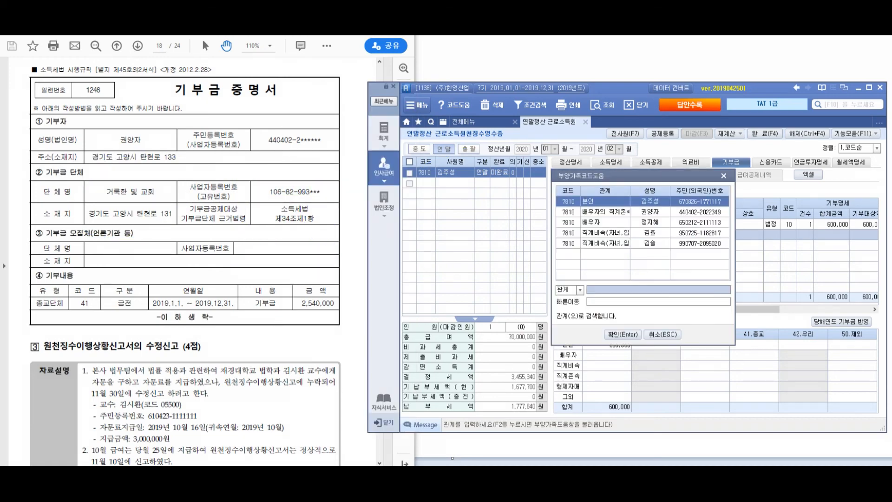
{"action": "key", "text": "Down"}
{"action": "key", "text": "Return"}
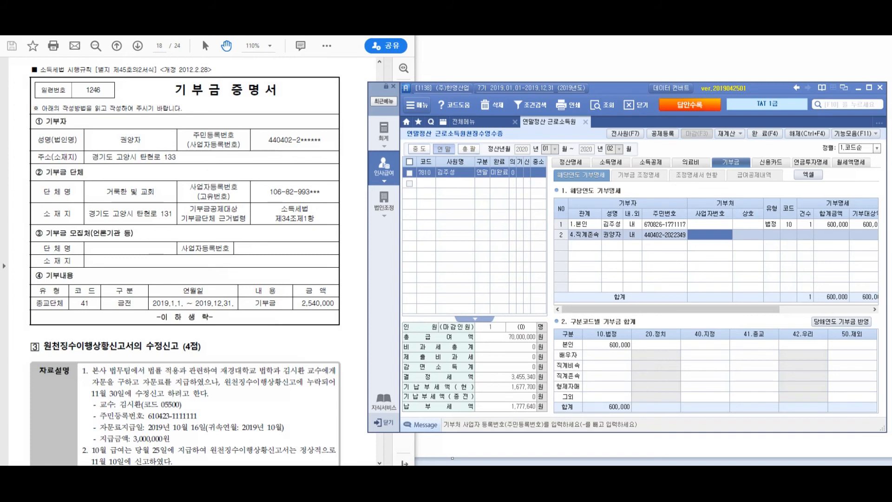
{"action": "key", "text": "Return"}
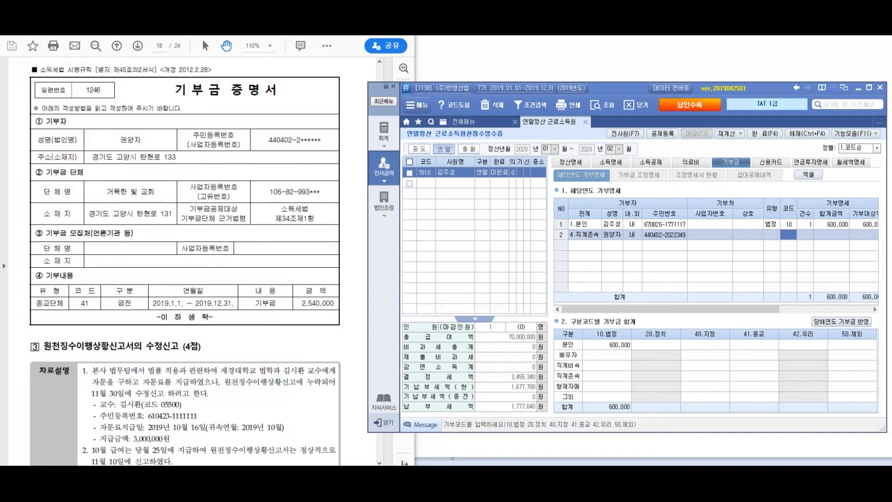
{"action": "key", "text": "Left"}
{"action": "type", "text": "r"}
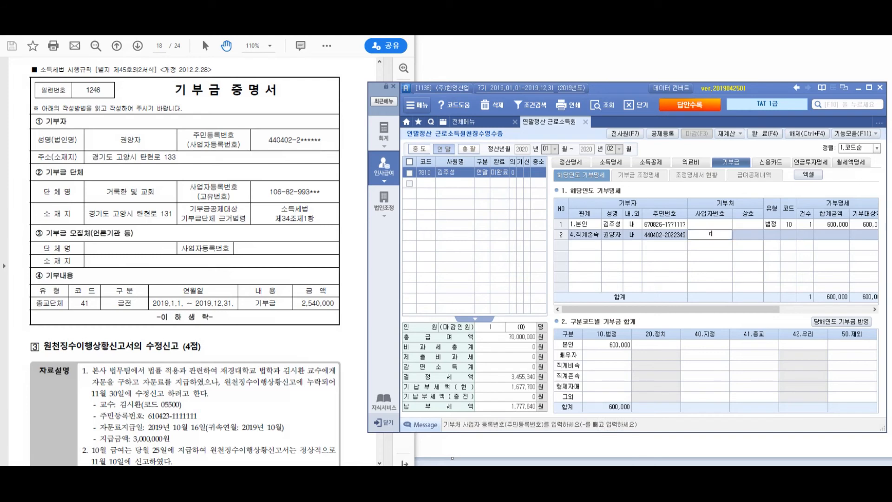
{"action": "key", "text": "Return"}
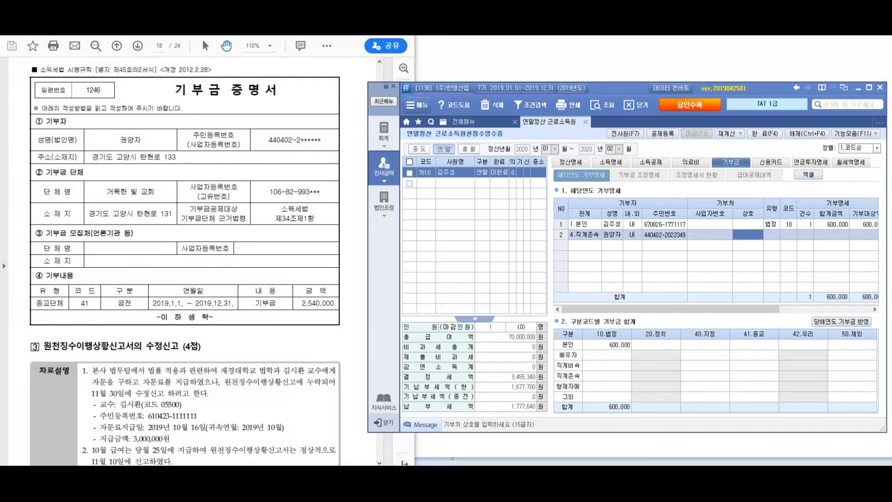
{"action": "key", "text": "Left"}
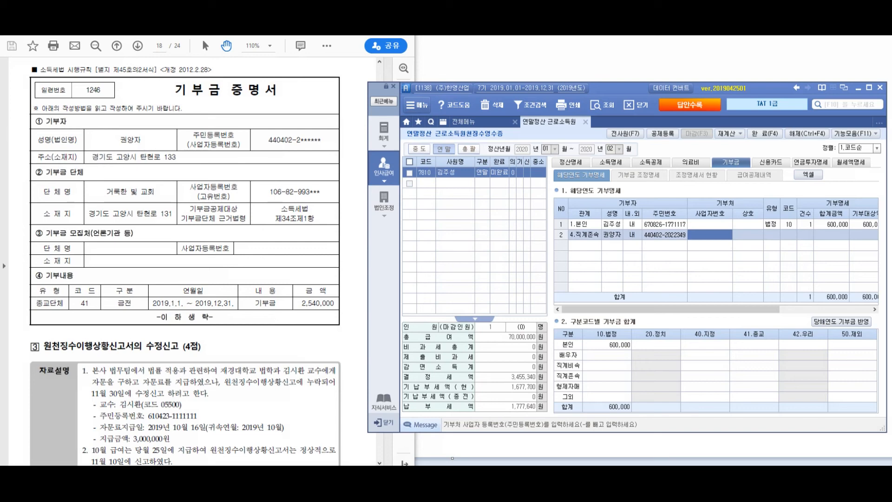
Return to the donee business number cell and draw annotation strokes over the code 40, 2,540,000 donation entry
{"action": "left_click", "coordinate": [710, 233]}
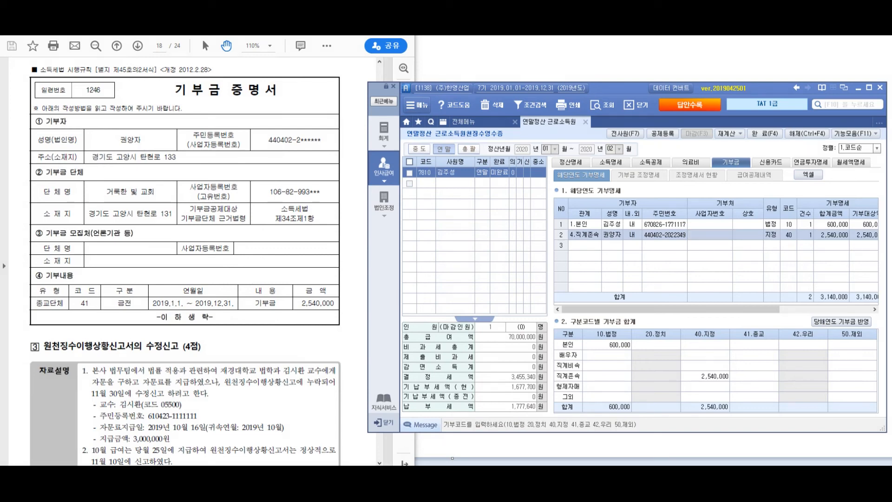
{"action": "mouse_move", "coordinate": [674, 309]}
{"action": "left_mouse_down"}
{"action": "mouse_move", "coordinate": [765, 309]}
{"action": "mouse_move", "coordinate": [674, 310]}
{"action": "left_mouse_up"}
{"action": "mouse_move", "coordinate": [609, 185]}
{"action": "left_mouse_down"}
{"action": "mouse_move", "coordinate": [579, 193]}
{"action": "mouse_move", "coordinate": [637, 184]}
{"action": "mouse_move", "coordinate": [611, 244]}
{"action": "mouse_move", "coordinate": [789, 335]}
{"action": "mouse_move", "coordinate": [756, 347]}
{"action": "left_mouse_up"}
{"action": "mouse_move", "coordinate": [854, 285]}
{"action": "left_mouse_down"}
{"action": "mouse_move", "coordinate": [826, 325]}
{"action": "mouse_move", "coordinate": [830, 302]}
{"action": "mouse_move", "coordinate": [792, 328]}
{"action": "left_mouse_up"}
{"action": "left_click_drag", "start_coordinate": [584, 318], "coordinate": [572, 384]}
{"action": "mouse_move", "coordinate": [590, 333]}
{"action": "left_mouse_down"}
{"action": "mouse_move", "coordinate": [587, 375]}
{"action": "mouse_move", "coordinate": [604, 357]}
{"action": "mouse_move", "coordinate": [618, 396]}
{"action": "left_mouse_up"}
{"action": "mouse_move", "coordinate": [610, 359]}
{"action": "left_mouse_down"}
{"action": "mouse_move", "coordinate": [622, 358]}
{"action": "mouse_move", "coordinate": [623, 379]}
{"action": "left_mouse_up"}
{"action": "left_click_drag", "start_coordinate": [625, 333], "coordinate": [640, 392]}
{"action": "mouse_move", "coordinate": [636, 333]}
{"action": "left_mouse_down"}
{"action": "mouse_move", "coordinate": [647, 345]}
{"action": "mouse_move", "coordinate": [637, 367]}
{"action": "left_mouse_up"}
{"action": "left_click_drag", "start_coordinate": [641, 360], "coordinate": [662, 375]}
{"action": "mouse_move", "coordinate": [580, 424]}
{"action": "left_mouse_down"}
{"action": "mouse_move", "coordinate": [683, 367]}
{"action": "mouse_move", "coordinate": [681, 380]}
{"action": "left_mouse_up"}
{"action": "left_click_drag", "start_coordinate": [686, 370], "coordinate": [707, 380]}
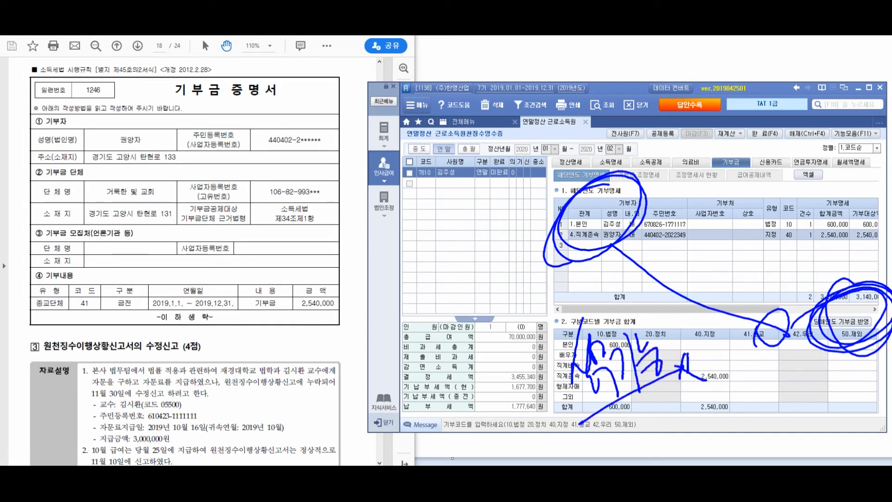
{"action": "left_click_drag", "start_coordinate": [653, 394], "coordinate": [656, 431]}
{"action": "mouse_move", "coordinate": [669, 400]}
{"action": "left_mouse_down"}
{"action": "mouse_move", "coordinate": [670, 430]}
{"action": "mouse_move", "coordinate": [686, 413]}
{"action": "left_mouse_up"}
{"action": "left_click_drag", "start_coordinate": [685, 394], "coordinate": [695, 433]}
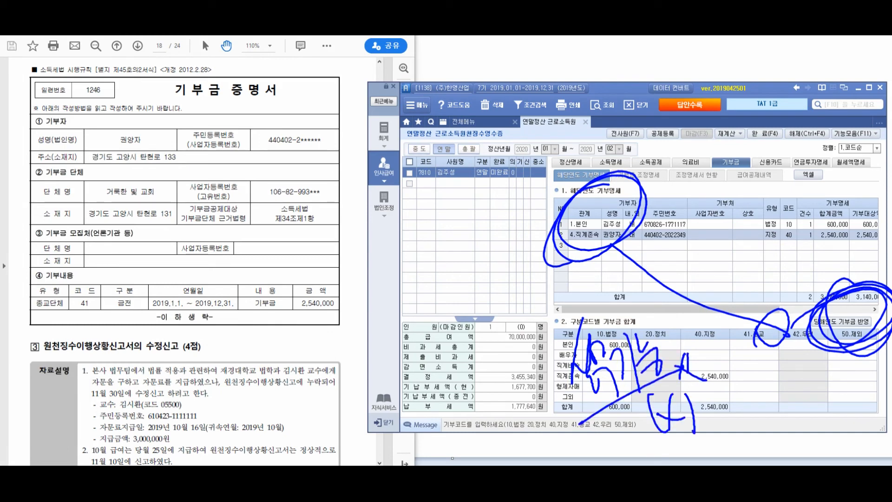
{"action": "mouse_move", "coordinate": [576, 166]}
{"action": "left_mouse_down"}
{"action": "mouse_move", "coordinate": [618, 126]}
{"action": "mouse_move", "coordinate": [625, 155]}
{"action": "mouse_move", "coordinate": [637, 160]}
{"action": "left_mouse_up"}
{"action": "left_click_drag", "start_coordinate": [559, 92], "coordinate": [547, 125]}
{"action": "left_click_drag", "start_coordinate": [581, 75], "coordinate": [578, 134]}
{"action": "mouse_move", "coordinate": [590, 80]}
{"action": "left_mouse_down"}
{"action": "mouse_move", "coordinate": [607, 119]}
{"action": "mouse_move", "coordinate": [597, 108]}
{"action": "left_mouse_up"}
{"action": "left_click_drag", "start_coordinate": [588, 116], "coordinate": [611, 135]}
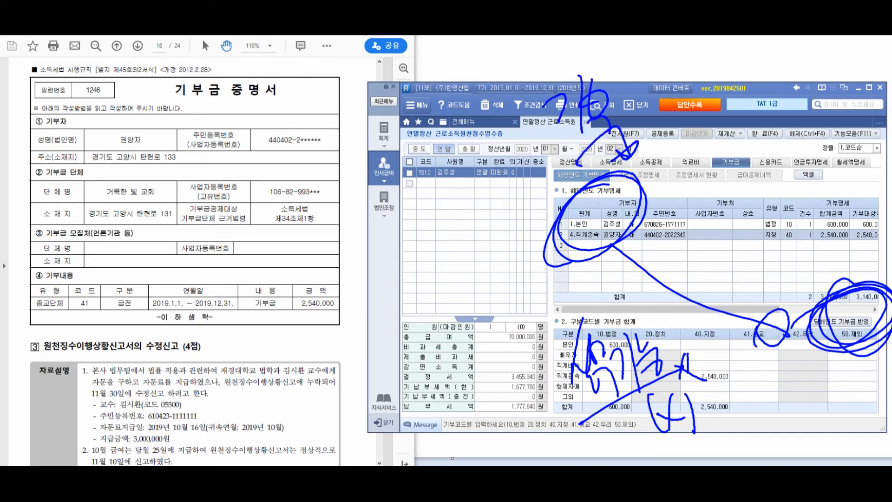
{"action": "left_click_drag", "start_coordinate": [604, 93], "coordinate": [633, 116]}
{"action": "left_click_drag", "start_coordinate": [615, 109], "coordinate": [633, 119]}
{"action": "left_click_drag", "start_coordinate": [637, 83], "coordinate": [639, 119]}
{"action": "mouse_move", "coordinate": [634, 97]}
{"action": "left_mouse_down"}
{"action": "mouse_move", "coordinate": [644, 130]}
{"action": "mouse_move", "coordinate": [648, 118]}
{"action": "left_mouse_up"}
{"action": "left_click_drag", "start_coordinate": [642, 114], "coordinate": [667, 122]}
{"action": "mouse_move", "coordinate": [670, 100]}
{"action": "left_mouse_down"}
{"action": "mouse_move", "coordinate": [681, 116]}
{"action": "mouse_move", "coordinate": [699, 93]}
{"action": "left_mouse_up"}
{"action": "mouse_move", "coordinate": [698, 87]}
{"action": "left_mouse_down"}
{"action": "mouse_move", "coordinate": [702, 121]}
{"action": "mouse_move", "coordinate": [715, 113]}
{"action": "left_mouse_up"}
{"action": "left_click_drag", "start_coordinate": [715, 103], "coordinate": [725, 135]}
{"action": "left_click_drag", "start_coordinate": [726, 131], "coordinate": [565, 141]}
{"action": "mouse_move", "coordinate": [771, 107]}
{"action": "left_mouse_down"}
{"action": "mouse_move", "coordinate": [766, 138]}
{"action": "mouse_move", "coordinate": [783, 112]}
{"action": "left_mouse_up"}
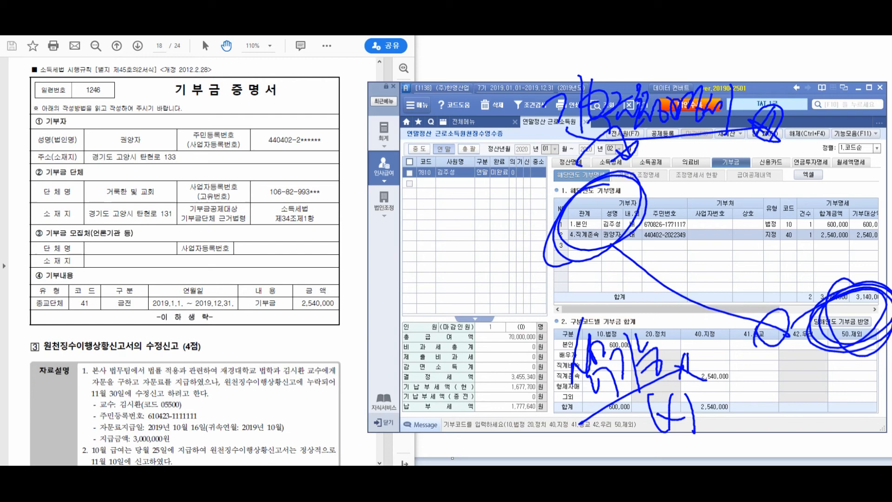
{"action": "key", "text": "Escape"}
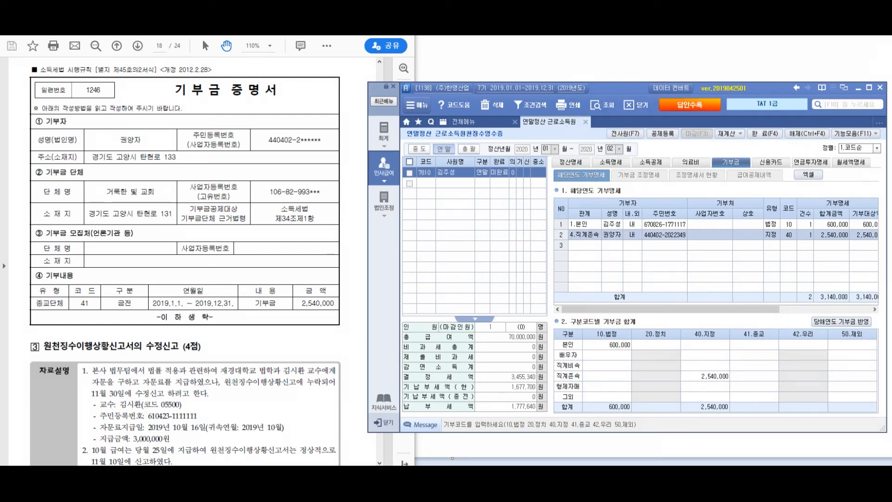
Open 기부금 조정명세 and review the 600,000 and 2,540,000 donation amounts
{"action": "left_click", "coordinate": [639, 175]}
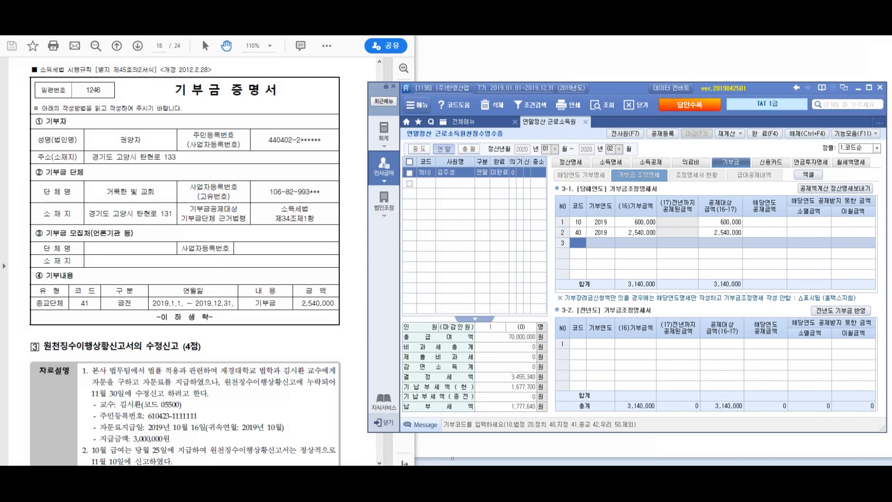
{"action": "left_click", "coordinate": [636, 222]}
{"action": "left_click", "coordinate": [636, 232]}
{"action": "left_click", "coordinate": [635, 223]}
{"action": "left_click", "coordinate": [636, 232]}
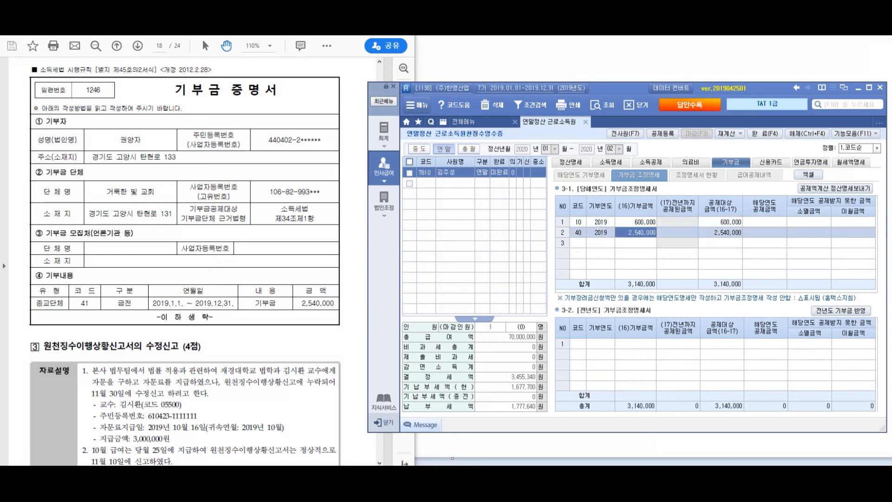
{"action": "left_click", "coordinate": [635, 222]}
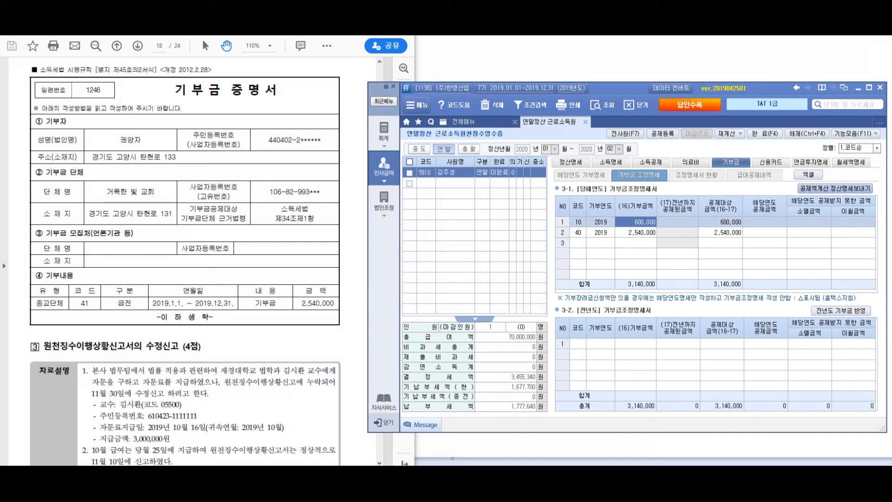
Run 공제액계산 정산명세보내기 and annotate the credit calculation window before closing it
{"action": "left_click", "coordinate": [835, 189]}
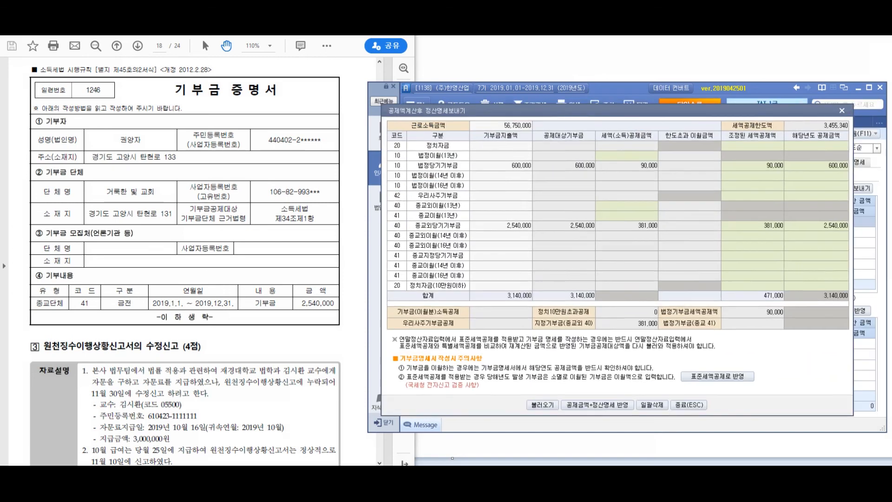
{"action": "left_click_drag", "start_coordinate": [650, 111], "coordinate": [613, 112]}
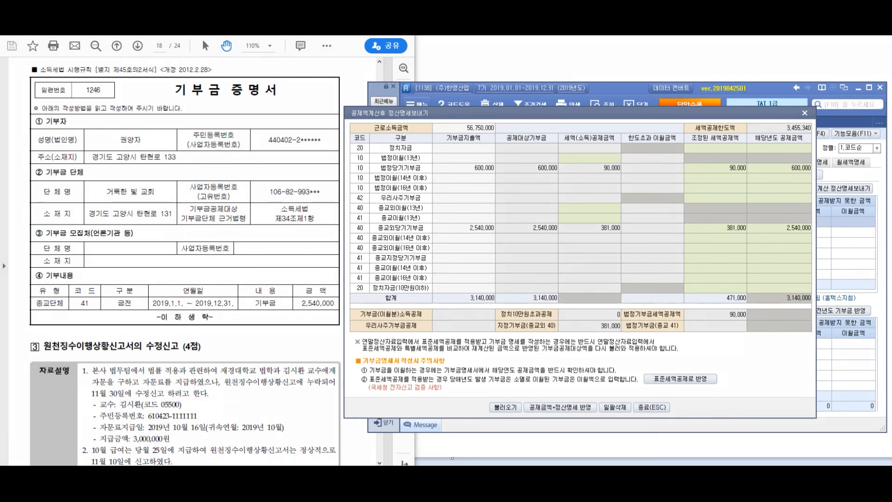
{"action": "mouse_move", "coordinate": [543, 141]}
{"action": "left_mouse_down"}
{"action": "mouse_move", "coordinate": [528, 135]}
{"action": "mouse_move", "coordinate": [501, 177]}
{"action": "left_mouse_up"}
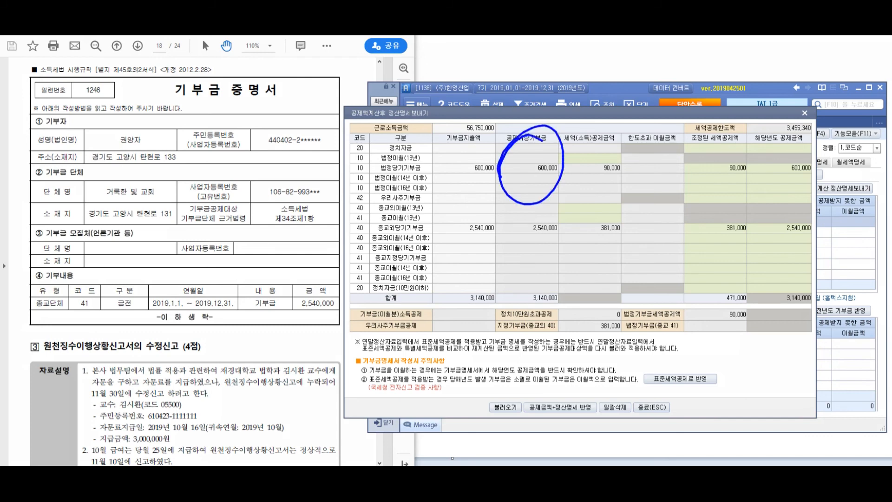
{"action": "left_click_drag", "start_coordinate": [536, 206], "coordinate": [505, 241]}
{"action": "mouse_move", "coordinate": [554, 274]}
{"action": "left_mouse_down"}
{"action": "mouse_move", "coordinate": [600, 254]}
{"action": "mouse_move", "coordinate": [589, 242]}
{"action": "left_mouse_up"}
{"action": "left_click_drag", "start_coordinate": [533, 135], "coordinate": [592, 145]}
{"action": "left_click_drag", "start_coordinate": [579, 146], "coordinate": [597, 140]}
{"action": "left_click_drag", "start_coordinate": [452, 283], "coordinate": [466, 268]}
{"action": "left_click_drag", "start_coordinate": [467, 245], "coordinate": [486, 254]}
{"action": "mouse_move", "coordinate": [491, 236]}
{"action": "left_mouse_down"}
{"action": "mouse_move", "coordinate": [490, 302]}
{"action": "mouse_move", "coordinate": [518, 288]}
{"action": "left_mouse_up"}
{"action": "mouse_move", "coordinate": [531, 301]}
{"action": "left_mouse_down"}
{"action": "mouse_move", "coordinate": [434, 250]}
{"action": "mouse_move", "coordinate": [525, 331]}
{"action": "left_mouse_up"}
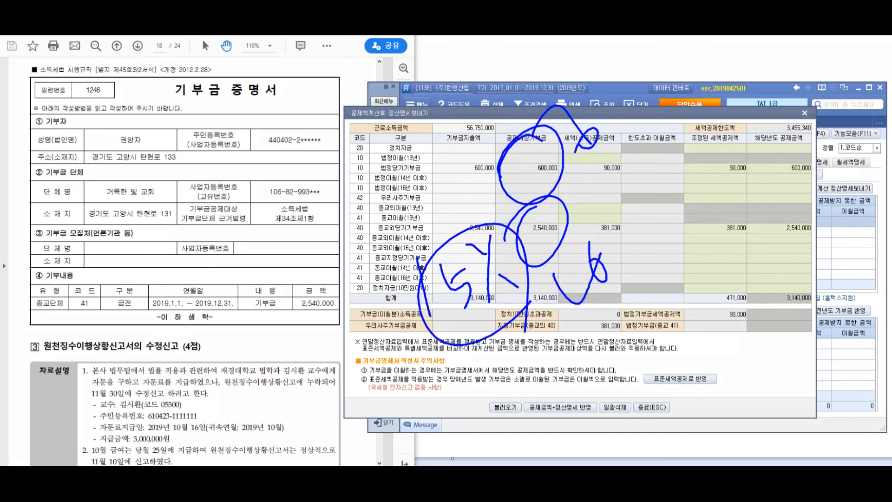
{"action": "key", "text": "Escape"}
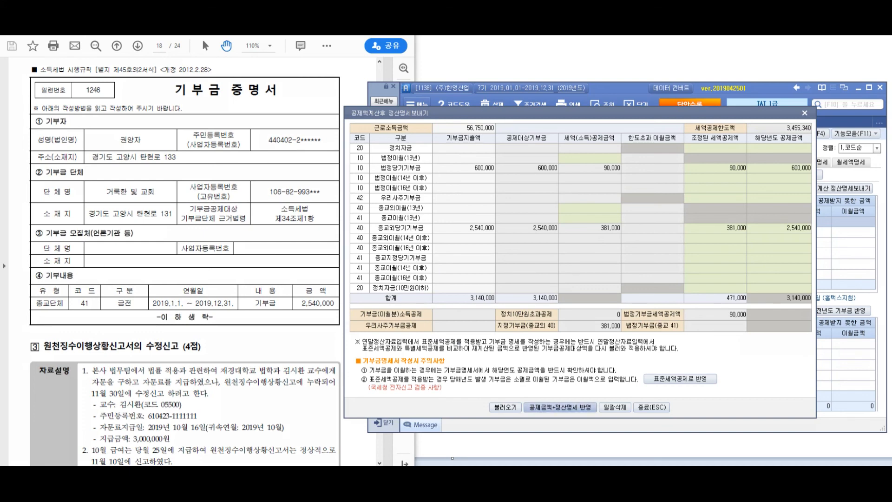
Reflect the deductions into 정산명세, check each row's deducted amount, then view the 정산명세 sheet
{"action": "left_click", "coordinate": [560, 407]}
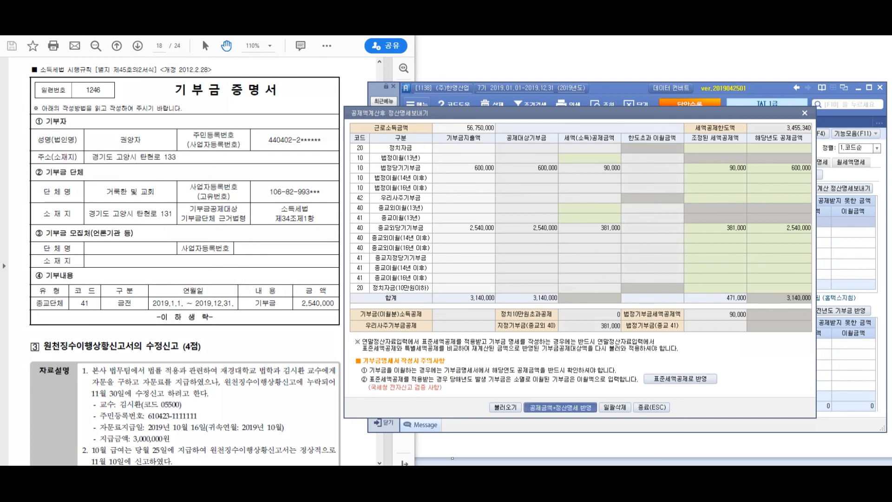
{"action": "key", "text": "Return"}
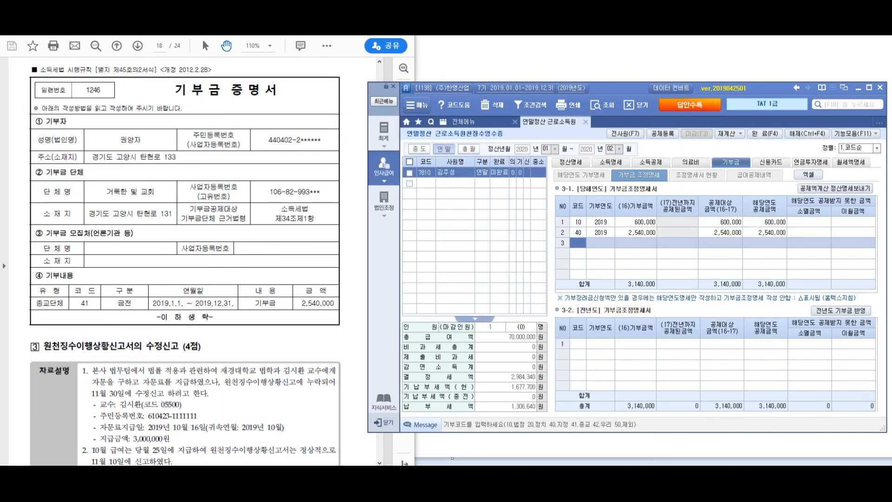
{"action": "left_click", "coordinate": [765, 222]}
{"action": "left_click", "coordinate": [764, 232]}
{"action": "left_click", "coordinate": [765, 222]}
{"action": "key", "text": "Down"}
{"action": "key", "text": "Down"}
{"action": "key", "text": "Up"}
{"action": "key", "text": "Up"}
{"action": "key", "text": "Down"}
{"action": "key", "text": "Up"}
{"action": "key", "text": "Down"}
{"action": "key", "text": "Down"}
{"action": "key", "text": "Up"}
{"action": "key", "text": "Up"}
{"action": "key", "text": "Down"}
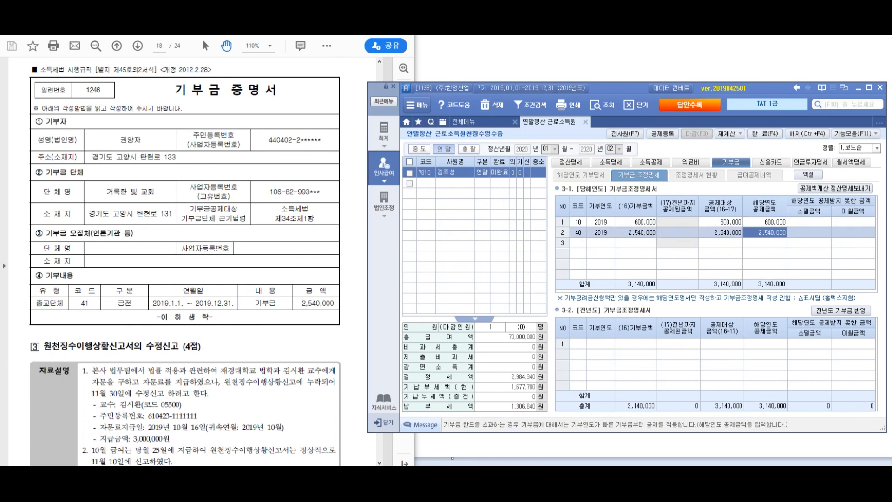
{"action": "left_click", "coordinate": [697, 175]}
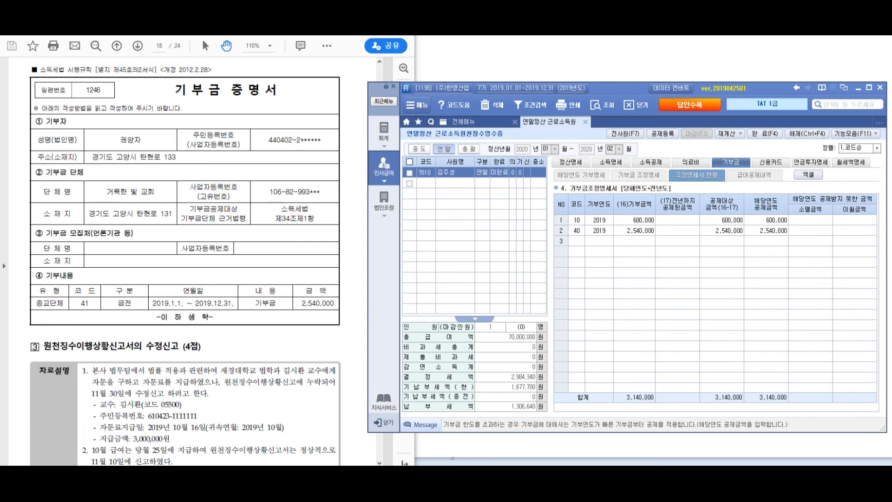
{"action": "left_click", "coordinate": [570, 162]}
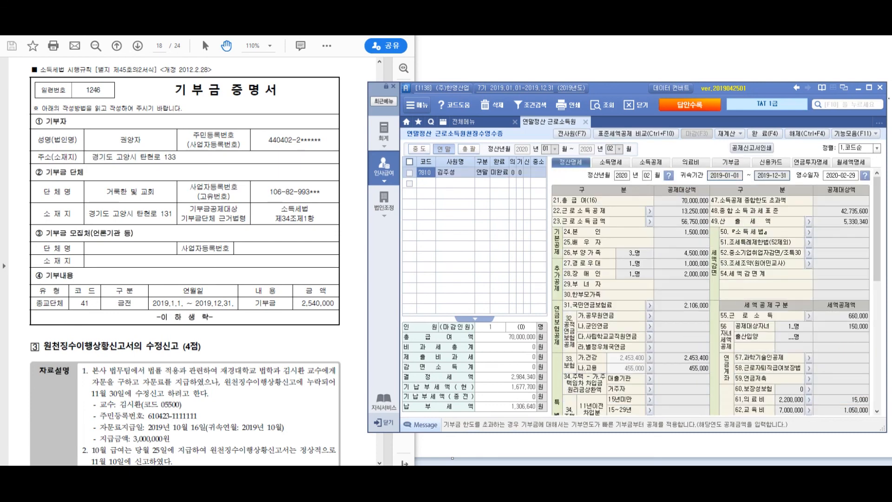
Show the 90,000 and 381,000 donation credit rows and scroll the exam PDF back to page 15
{"action": "scroll", "coordinate": [877, 232], "scroll_direction": "down", "scroll_amount": 4}
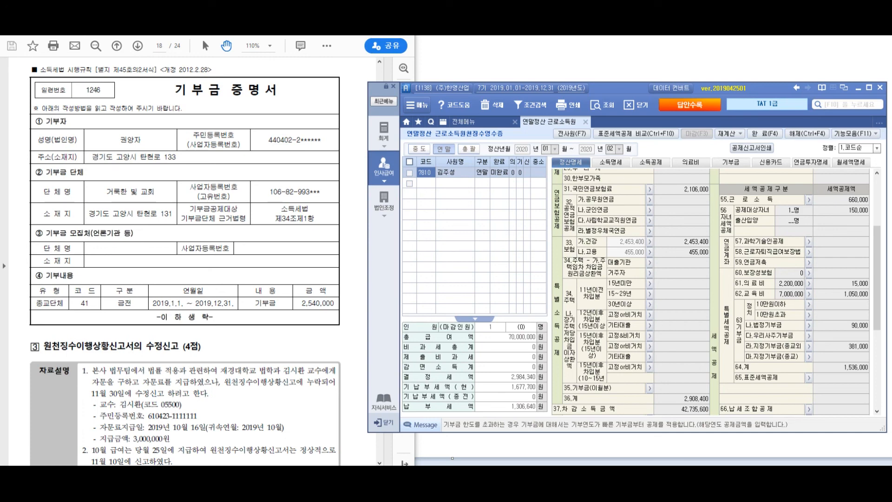
{"action": "left_click", "coordinate": [199, 260]}
{"action": "scroll", "coordinate": [200, 260], "scroll_direction": "up", "scroll_amount": 8}
{"action": "scroll", "coordinate": [192, 260], "scroll_direction": "up", "scroll_amount": 10}
{"action": "scroll", "coordinate": [193, 260], "scroll_direction": "up", "scroll_amount": 10}
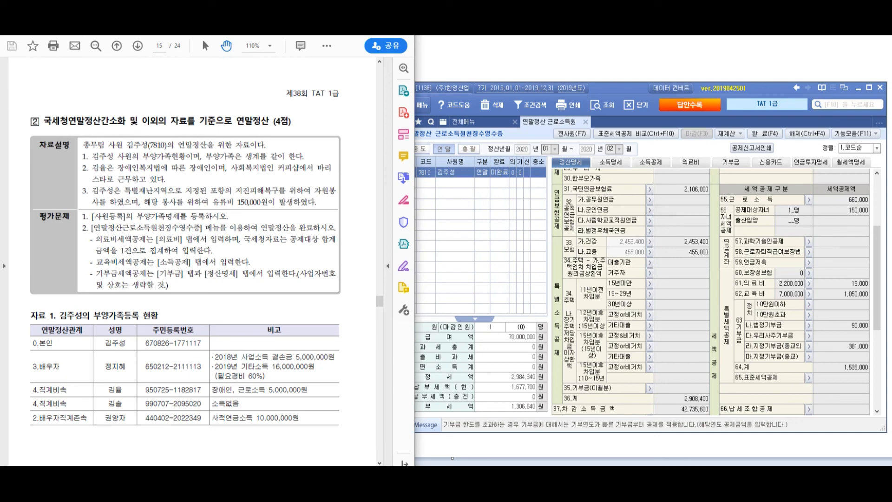
{"action": "left_click", "coordinate": [426, 173]}
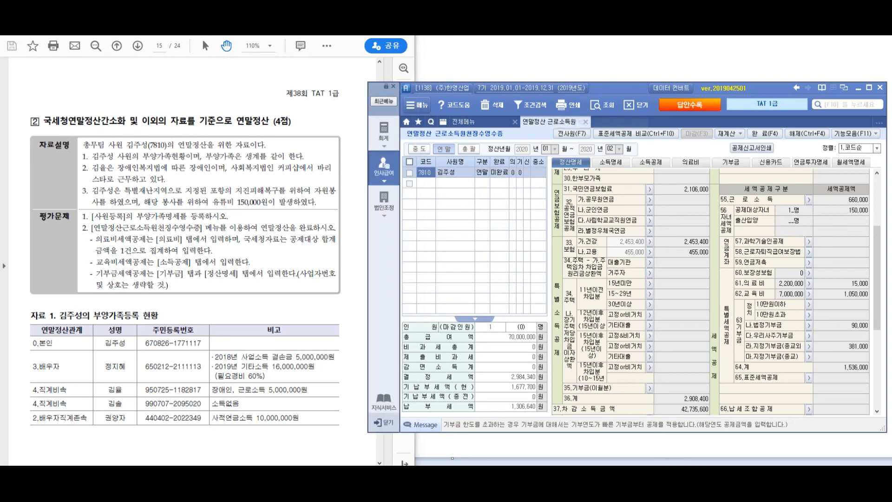